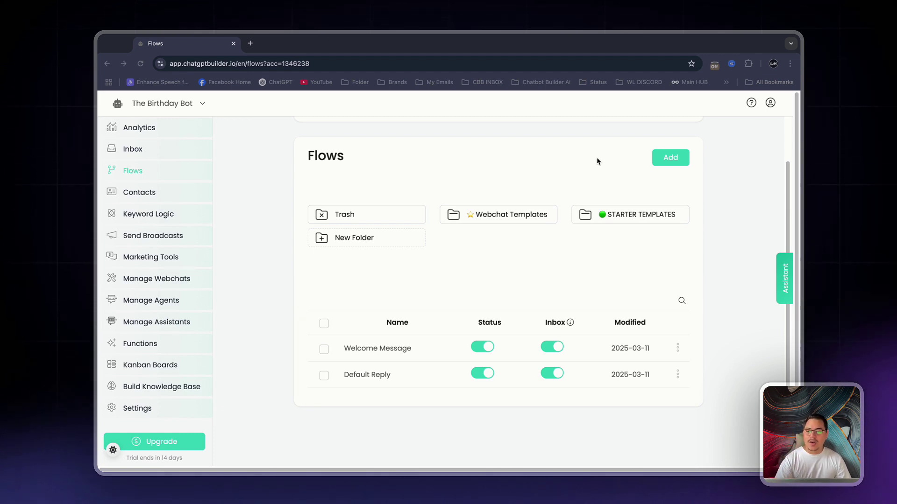
- Create a new flow named 'Birthday Detail Collector' and nudge its Send Message node up
scroll(596, 161, "up", 1)
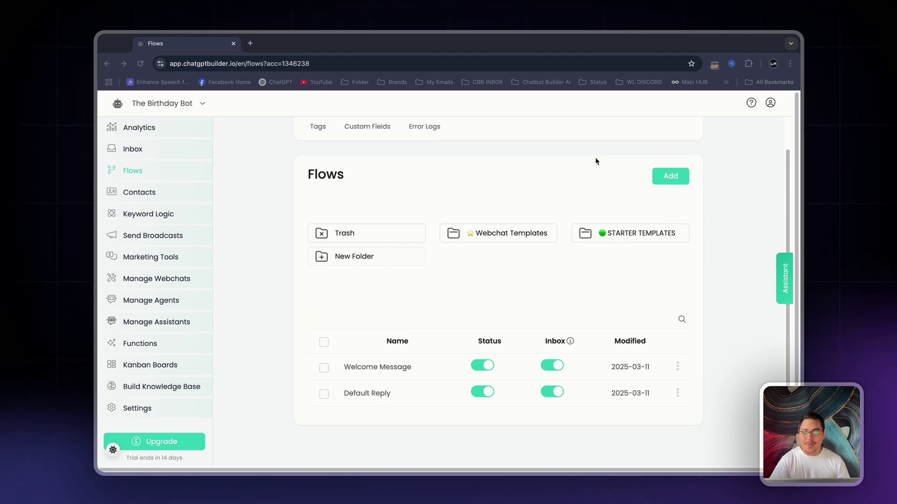
left_click(671, 182)
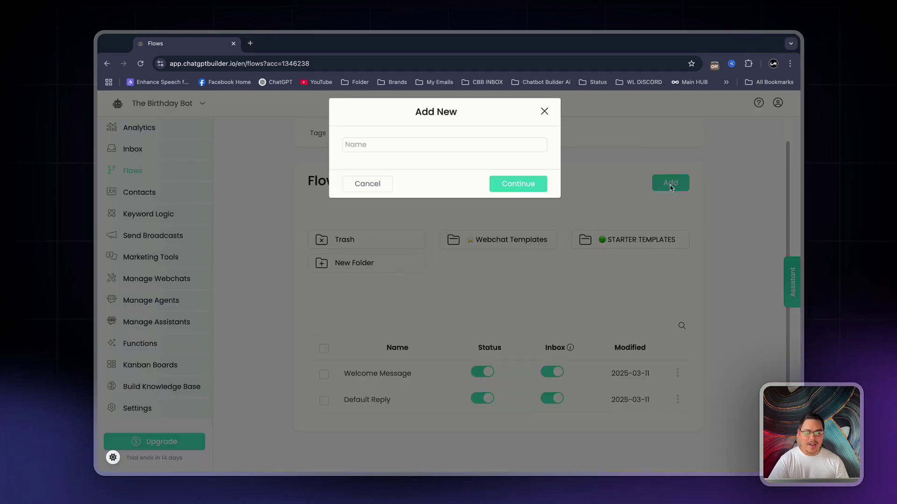
left_click(382, 150)
type("Birthday De")
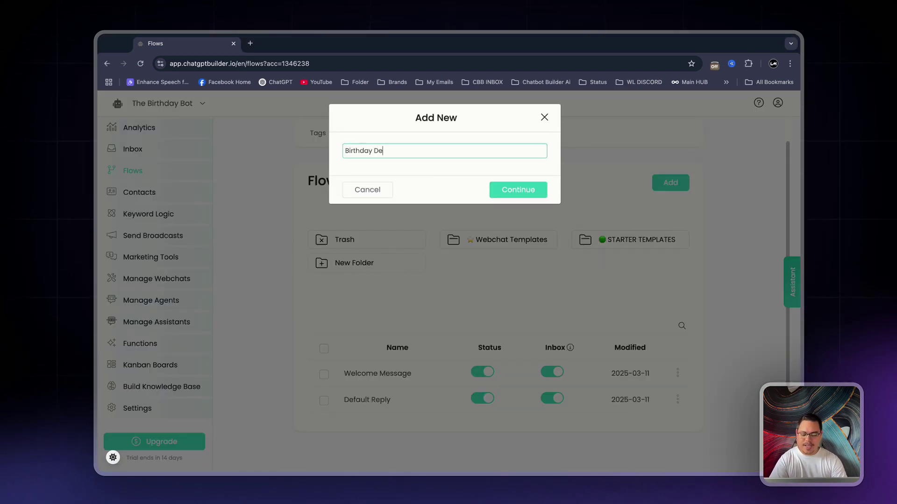
type("tail Collector")
key("Return")
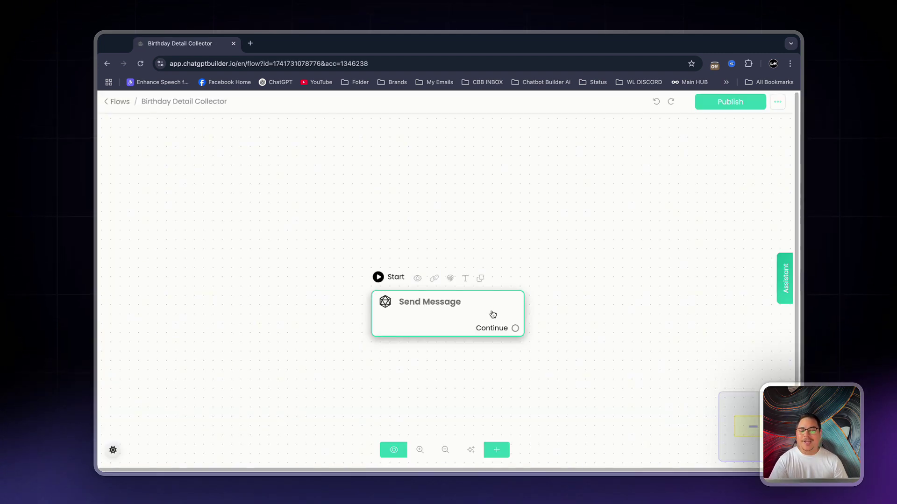
left_click_drag(493, 314, 487, 274)
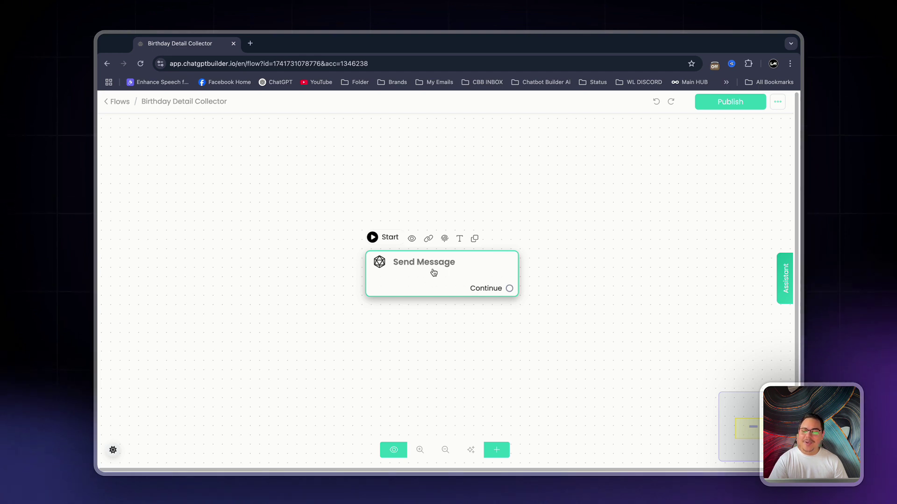
- Add a Get User Data block to the starting Send Message node
left_click(451, 271)
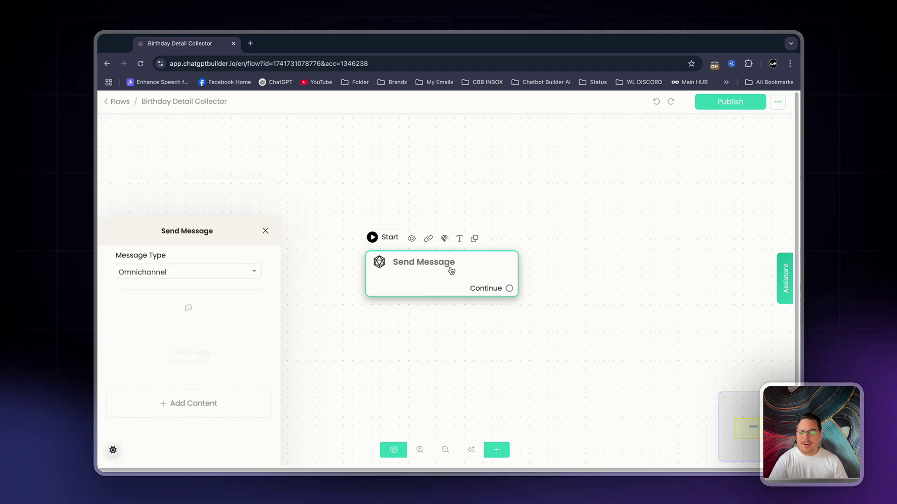
left_click(237, 308)
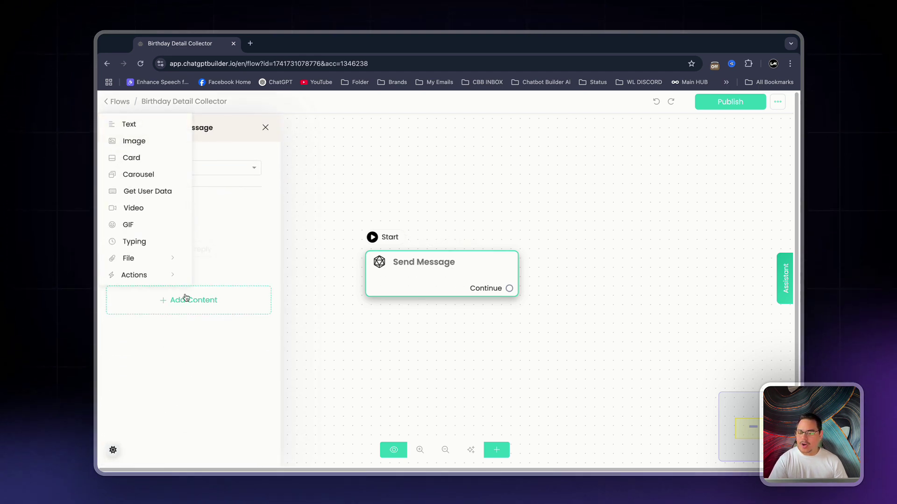
left_click(147, 193)
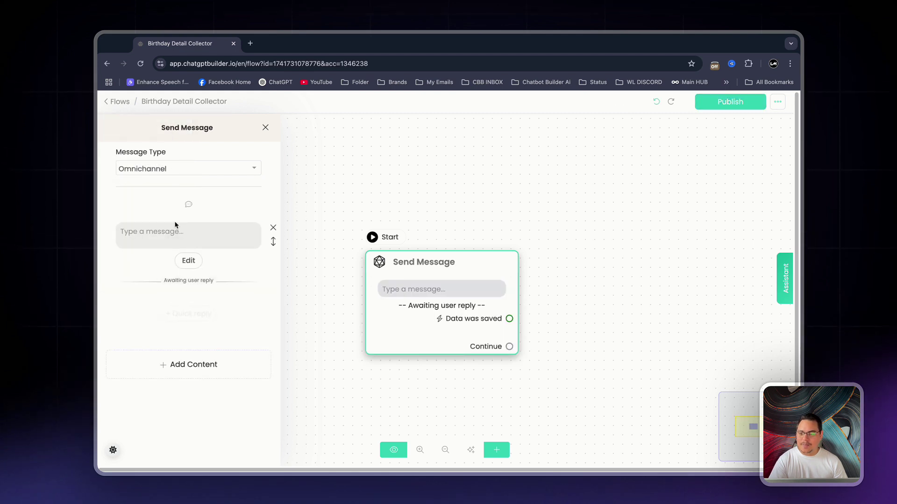
left_click(195, 229)
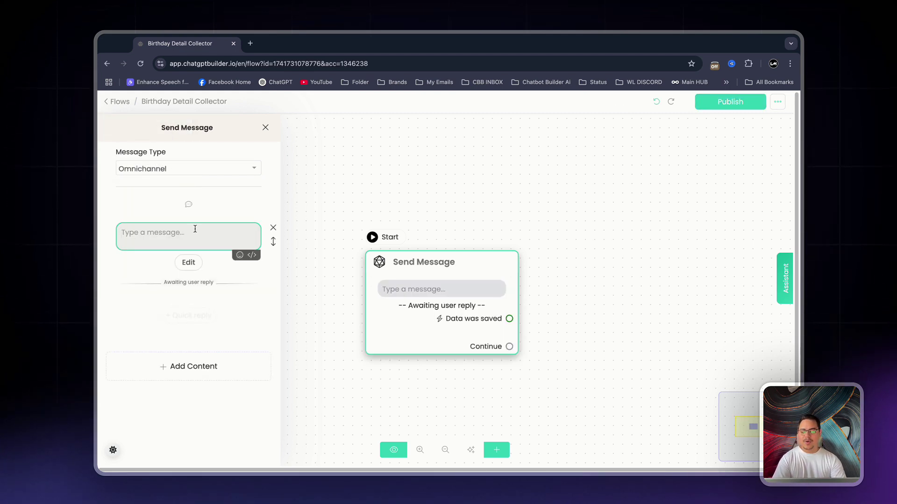
- Write the prompt asking for the user's full name for the VIP Email listing and birthday surprise
type("Heya")
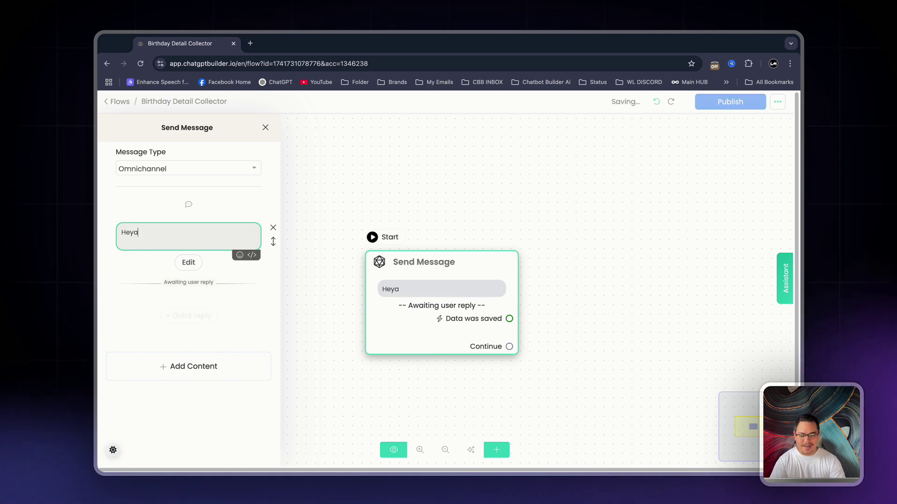
type(",")
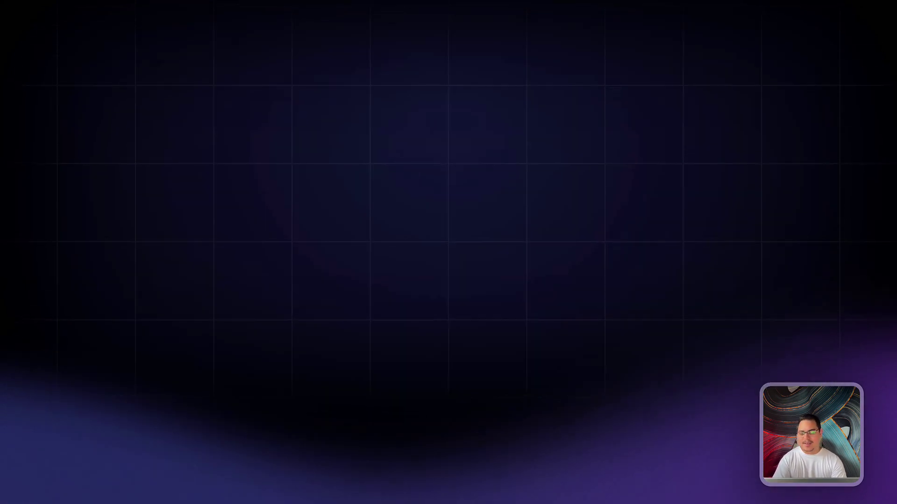
type("please let")
type(" us know wh")
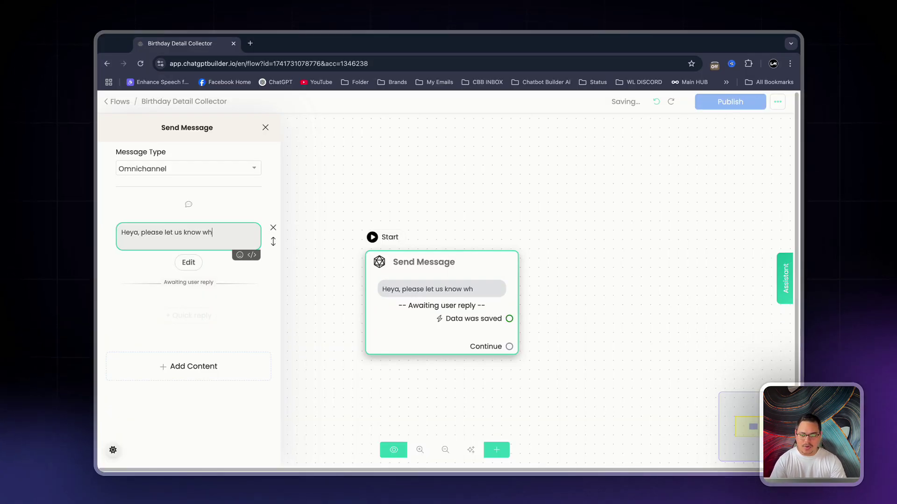
type("at your name is")
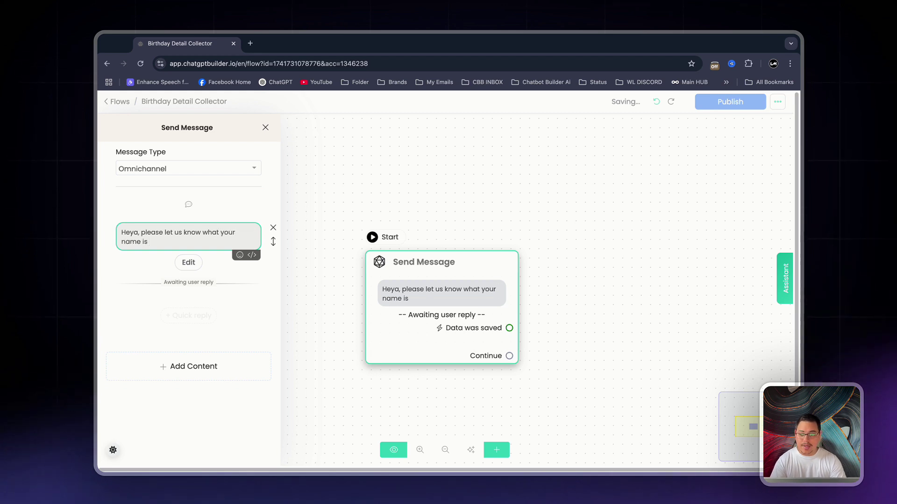
key("BackSpace")
key("BackSpace")
key("BackSpace")
key("BackSpace")
key("BackSpace")
key("BackSpace")
key("BackSpace")
type("Fu")
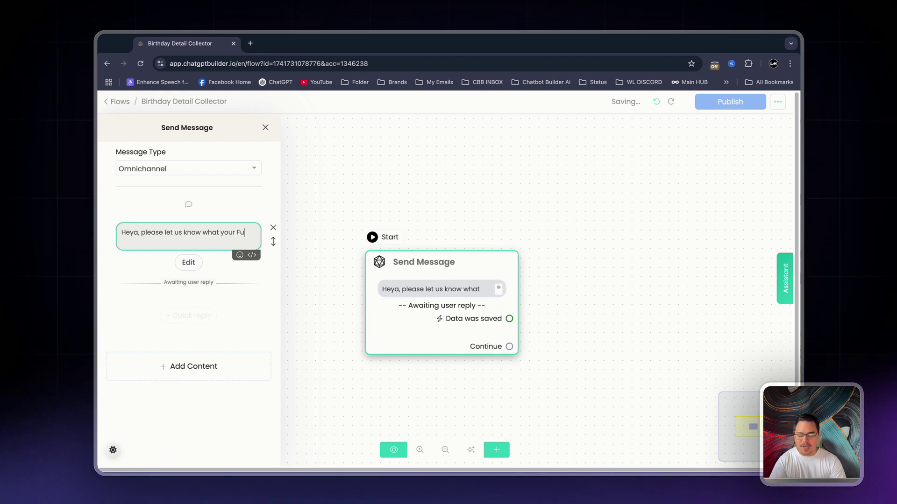
type("ll name is sot")
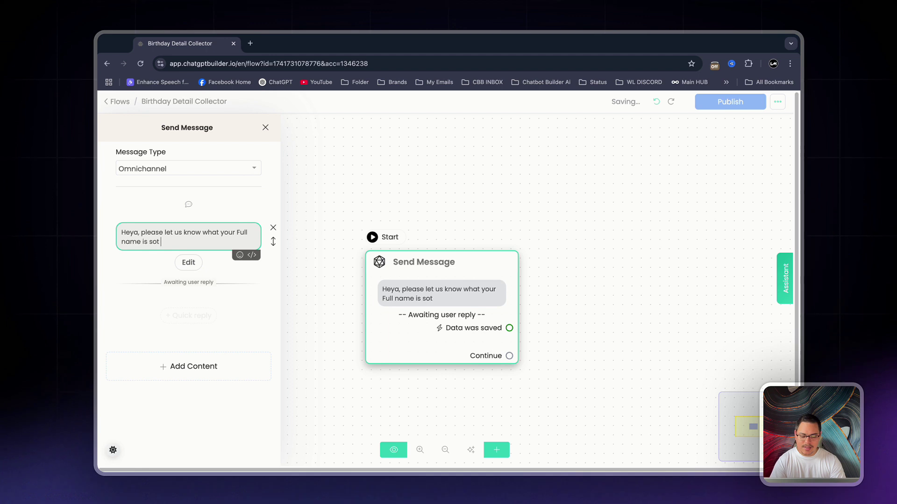
type(" hat we can add you")
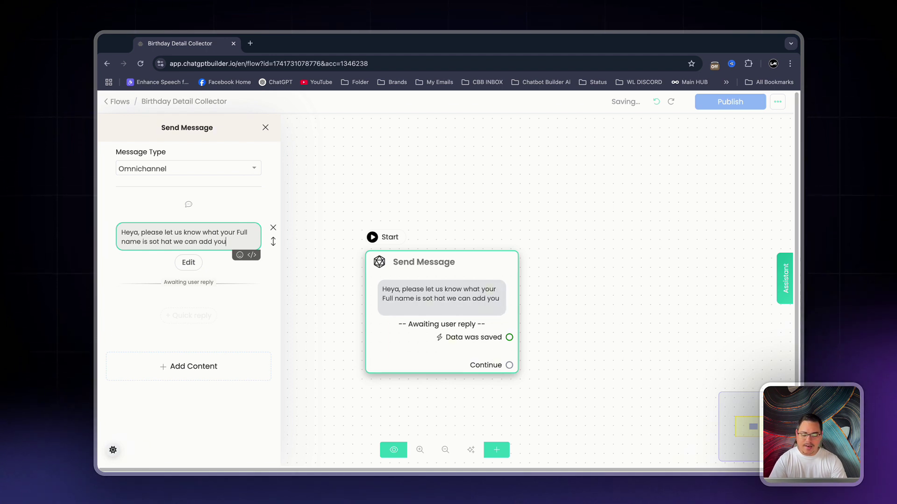
type(" to our VIP ")
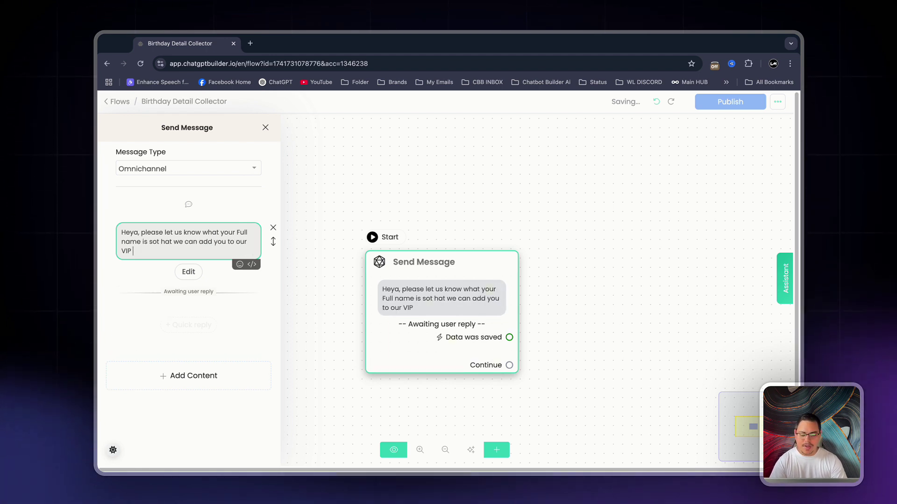
type("Email listing")
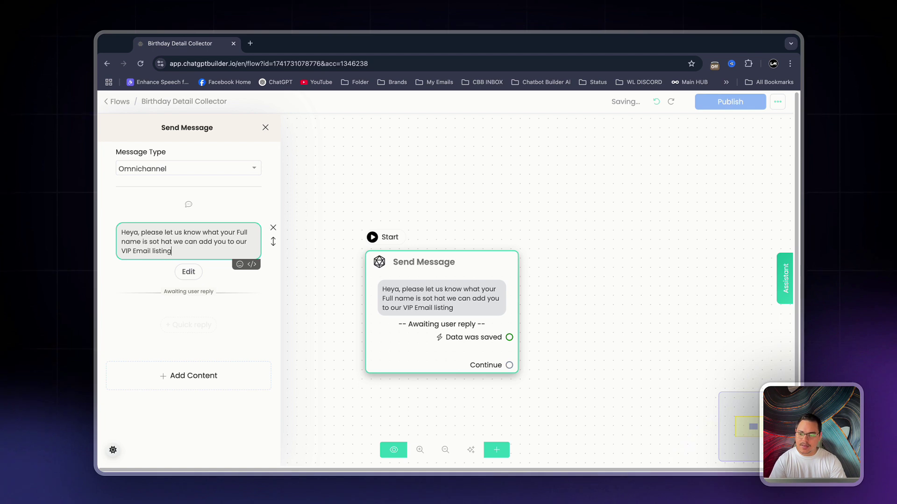
type(", and send yo")
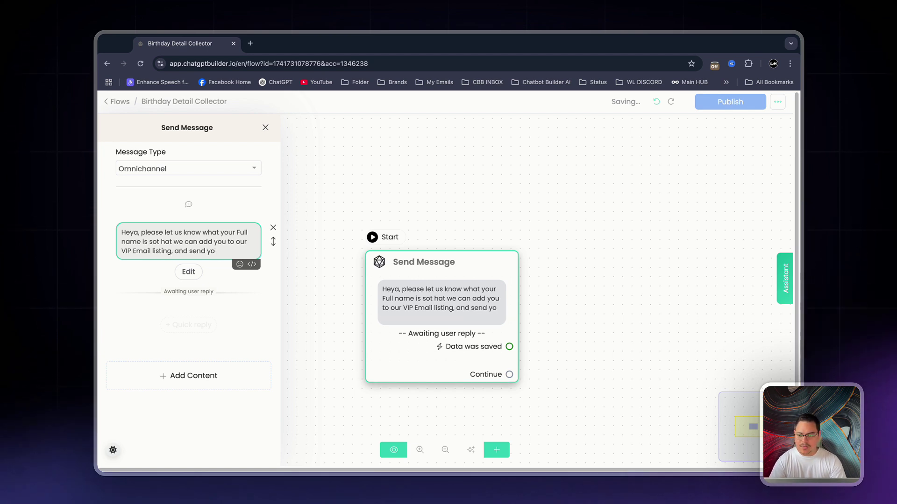
key("BackSpace")
key("BackSpace")
key("BackSpace")
key("BackSpace")
key("BackSpace")
key("BackSpace")
key("BackSpace")
key("BackSpace")
key("BackSpace")
key("BackSpace")
key("BackSpace")
key("BackSpace")
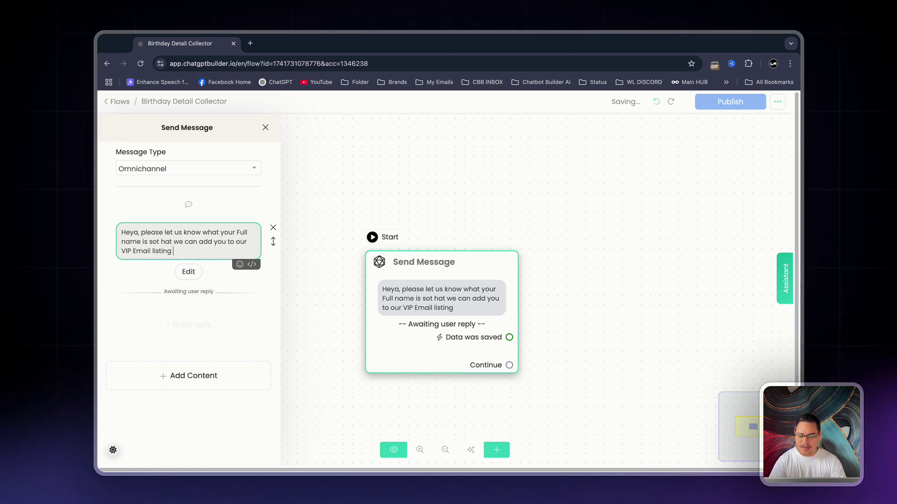
type("and send you something sp")
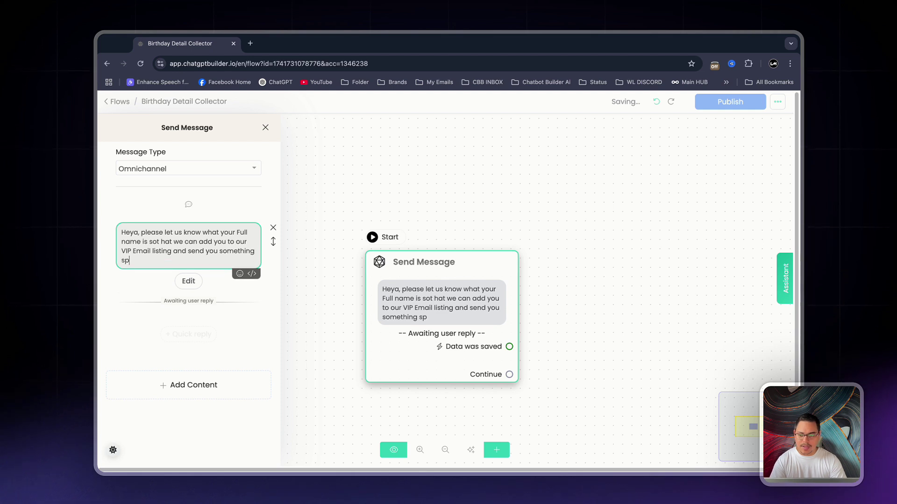
type("ecial on your Birthday.")
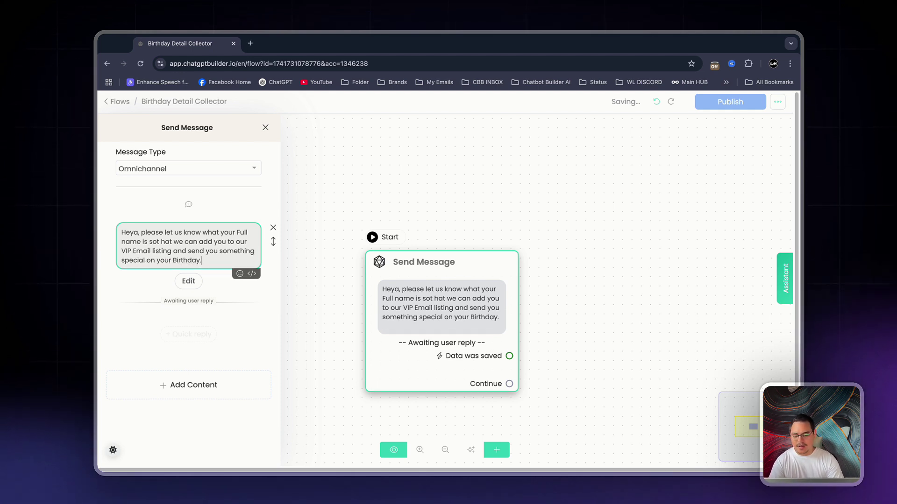
left_click(188, 281)
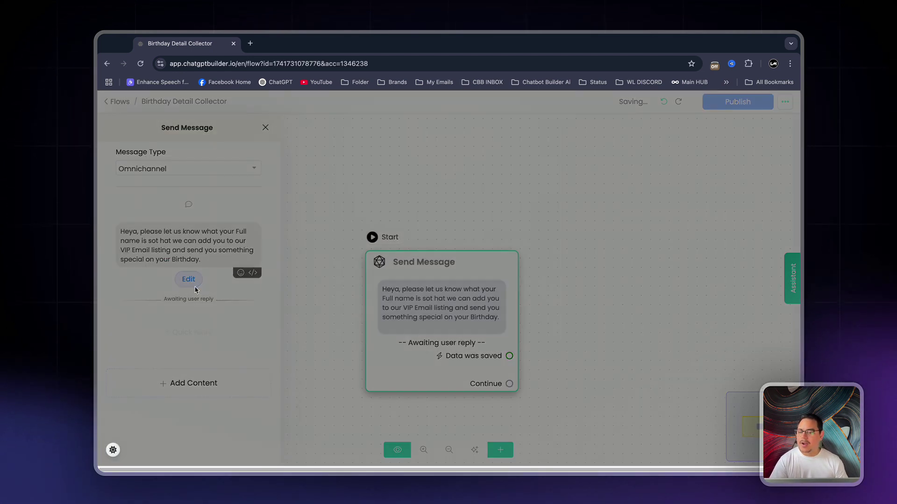
- Save the name reply as Text to the Full Name field, then move the node upper left
left_click(392, 167)
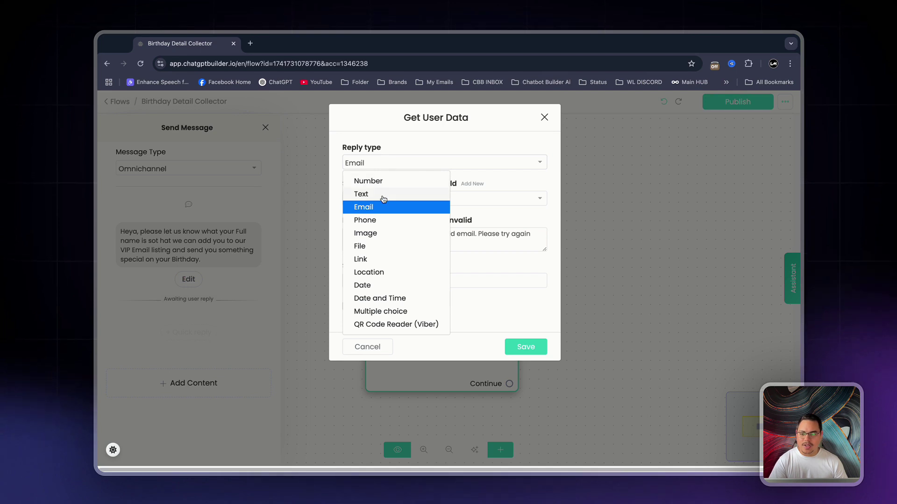
left_click(383, 196)
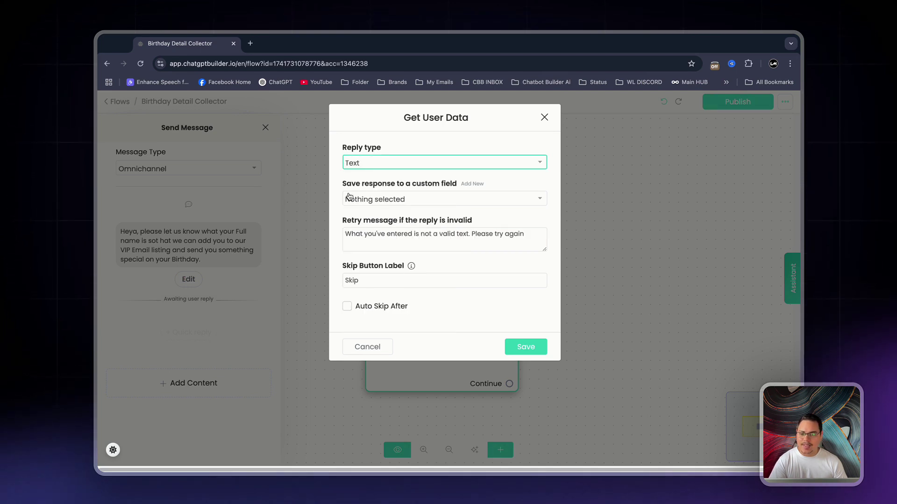
left_click(419, 200)
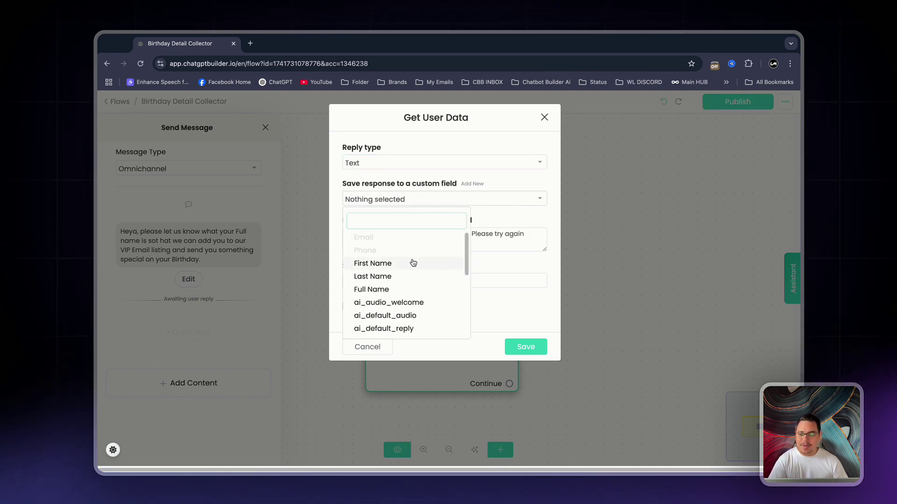
left_click(398, 292)
left_click(369, 286)
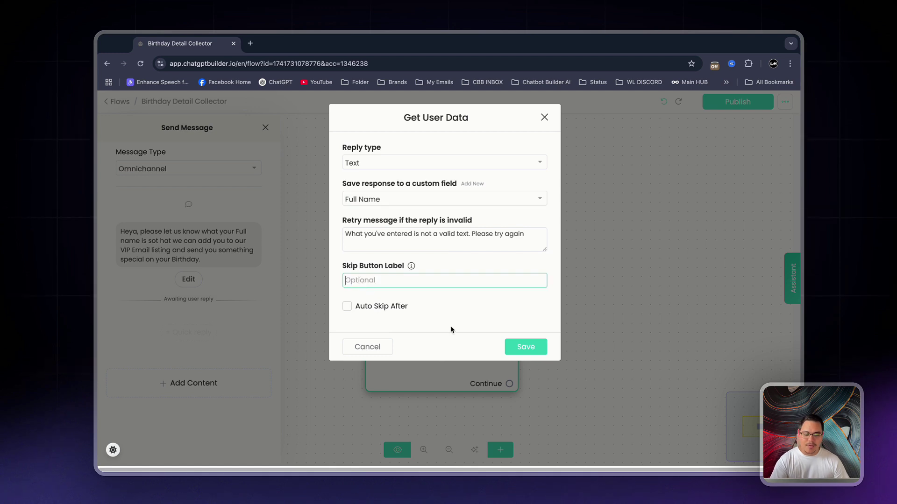
left_click(525, 346)
left_click(300, 300)
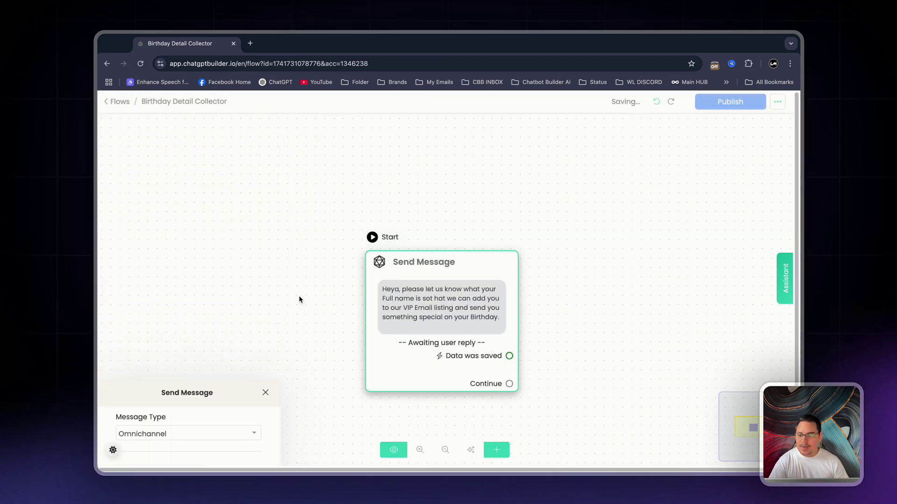
left_click_drag(408, 344, 167, 291)
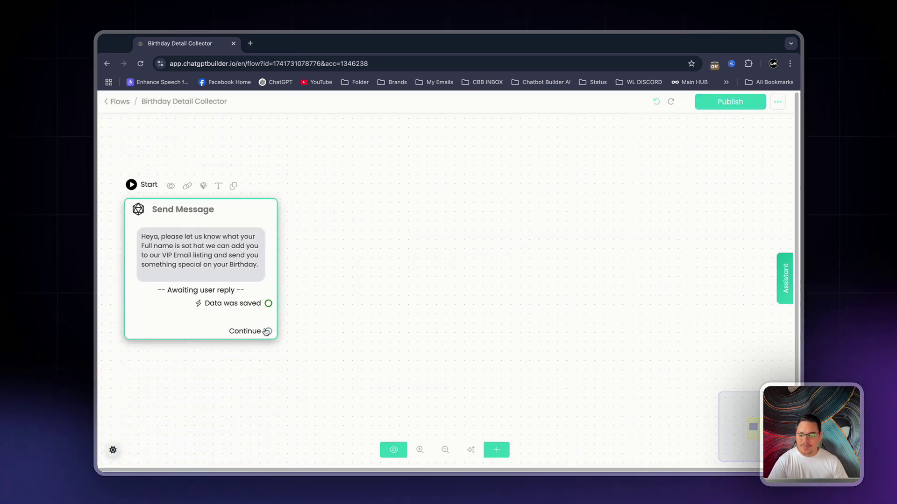
- Add Send Message #1 with a Get User Data question asking the day of the user's next birthday
left_click_drag(268, 333, 372, 233)
left_click(242, 300)
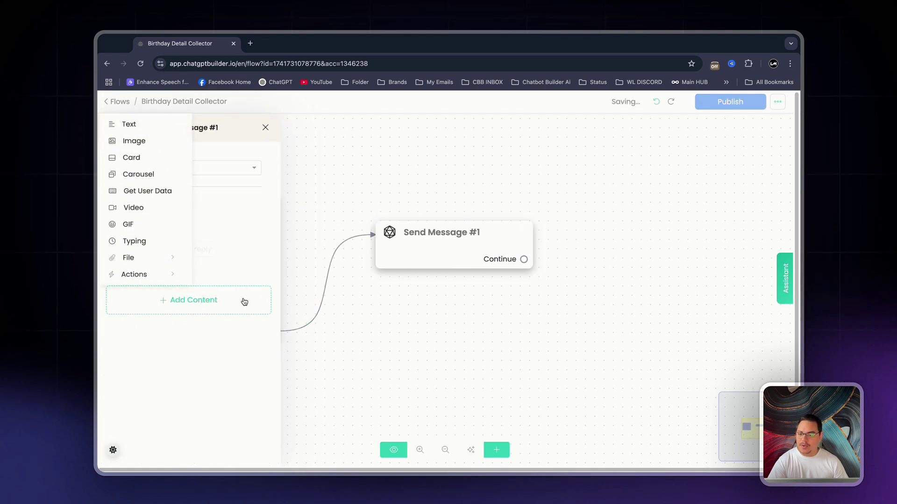
left_click(134, 191)
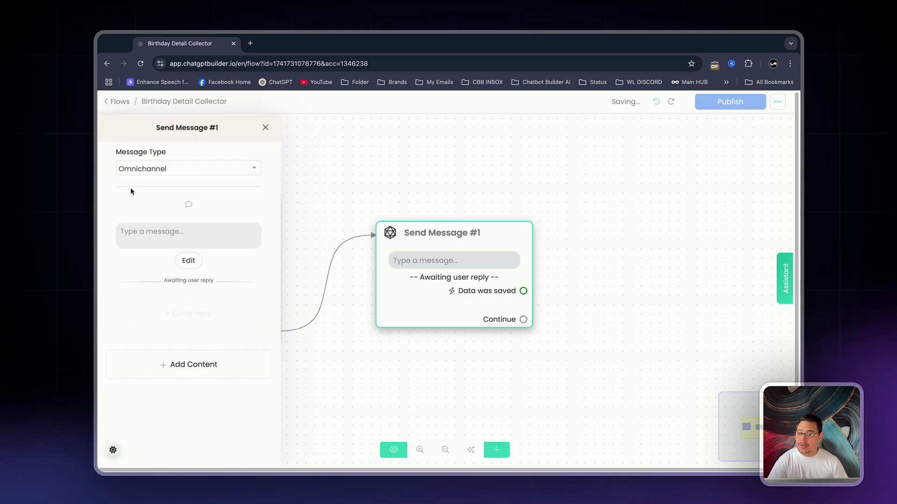
left_click(189, 232)
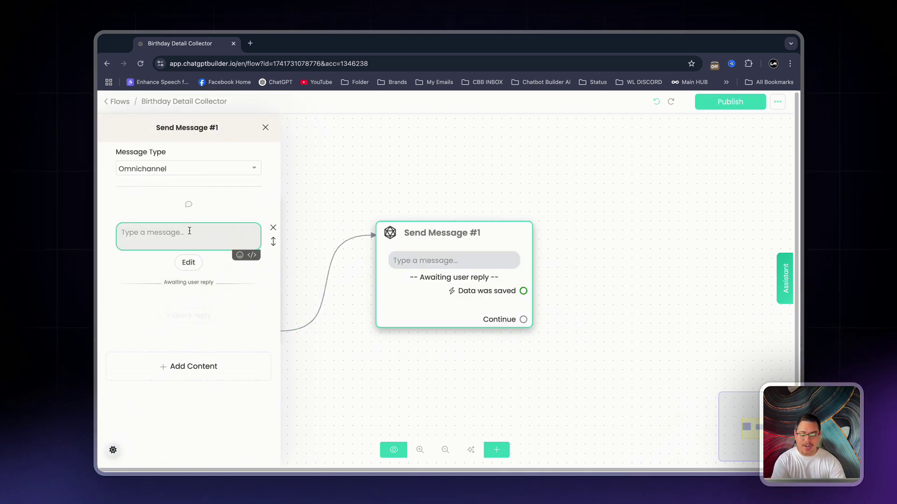
type("Thank you so much")
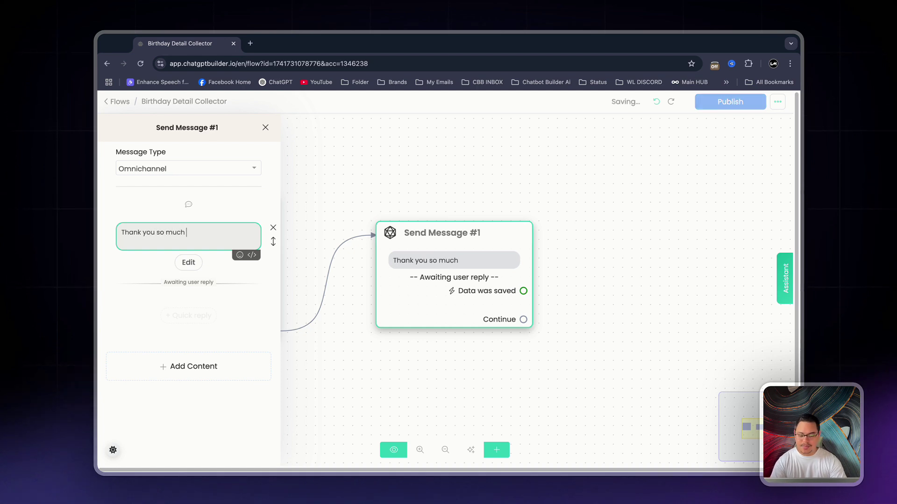
type(", When is your N")
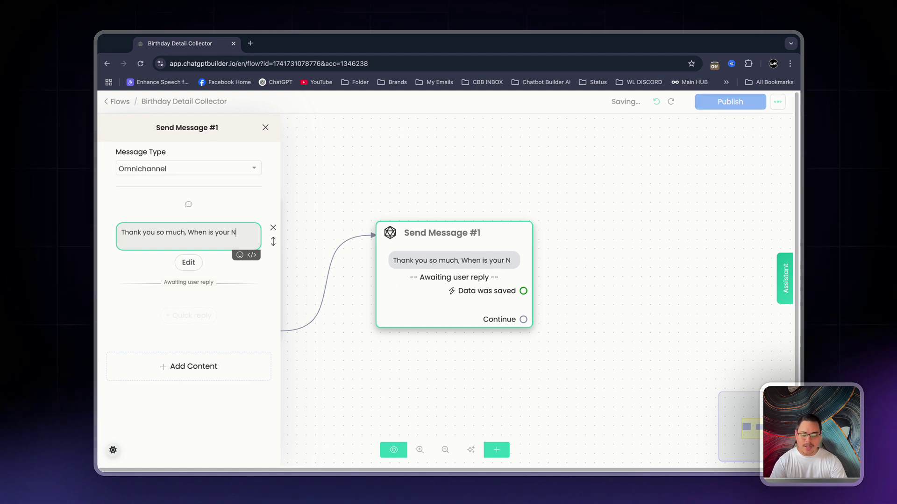
type("ext Birthday")
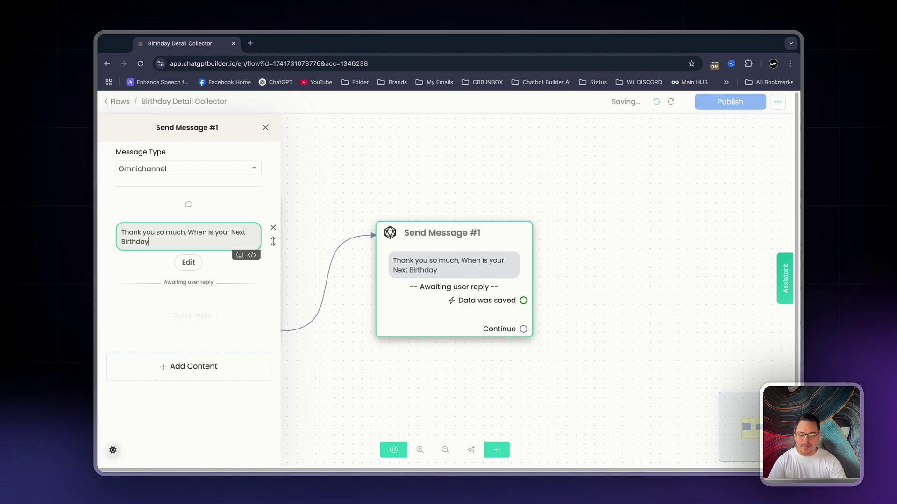
type(", just tell us the day ")
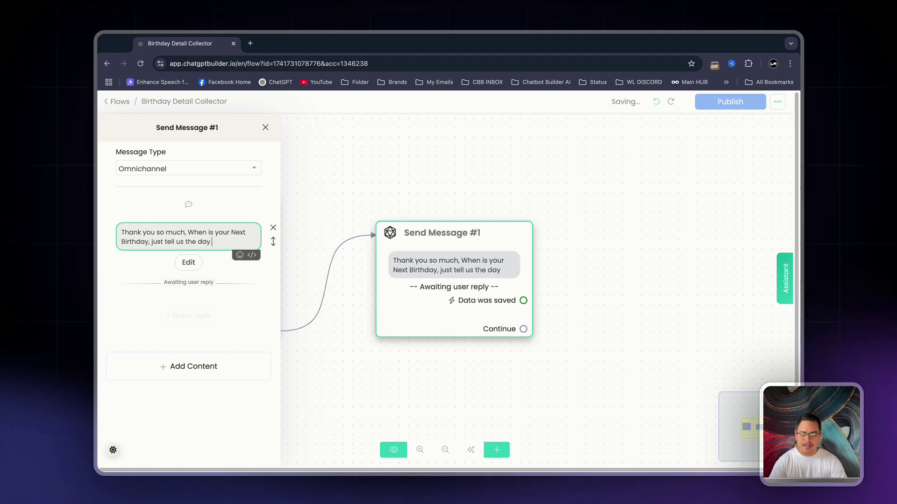
type("in the month")
left_click(188, 262)
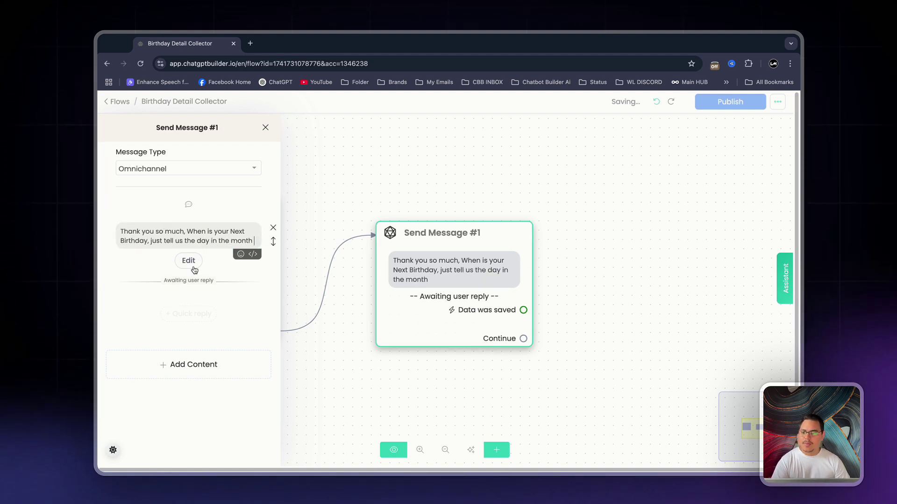
- Make the birthday reply a Date stored in new custom field Birthday_Day, without a skip label
left_click(393, 162)
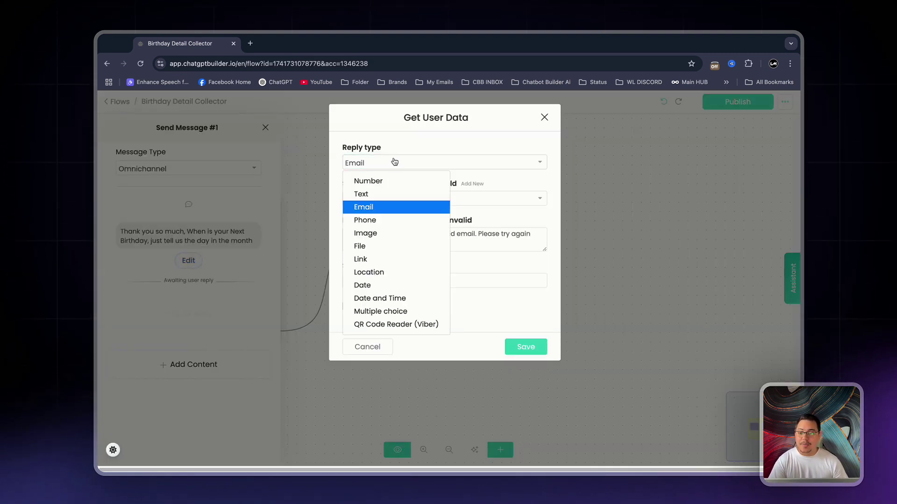
left_click(408, 285)
left_click(473, 183)
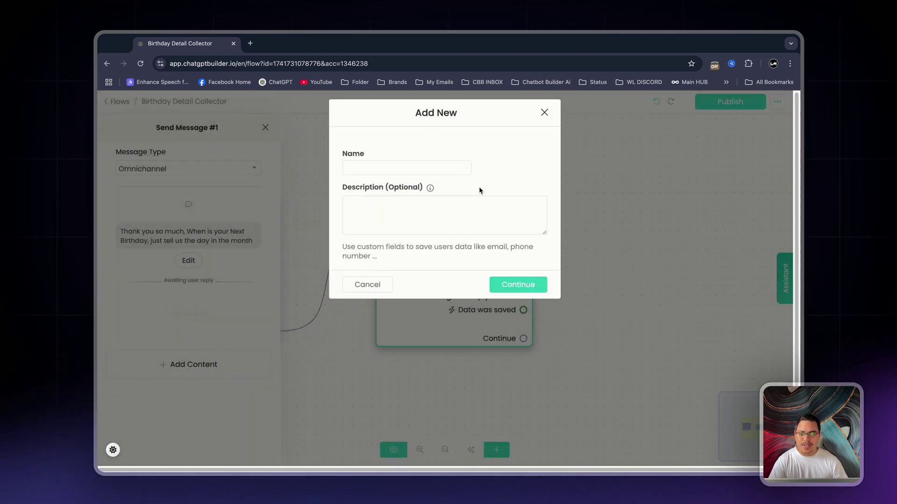
left_click(430, 170)
type("Birt")
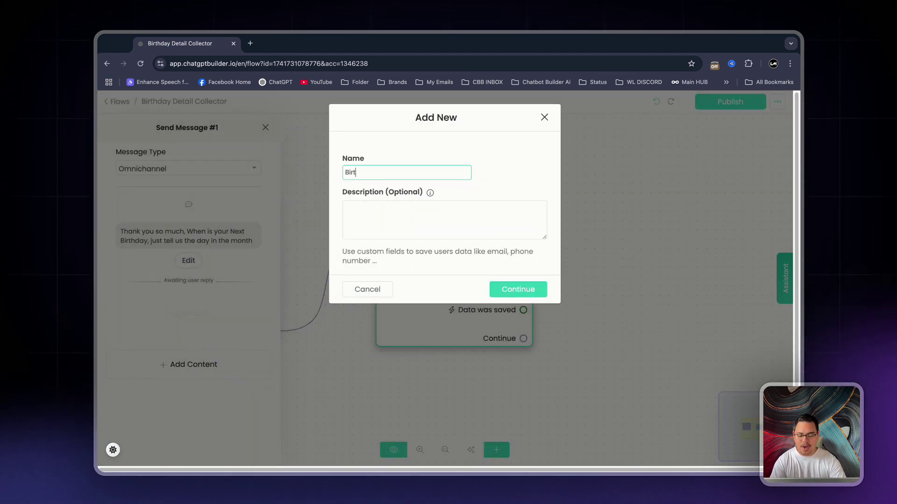
type("hday-Day")
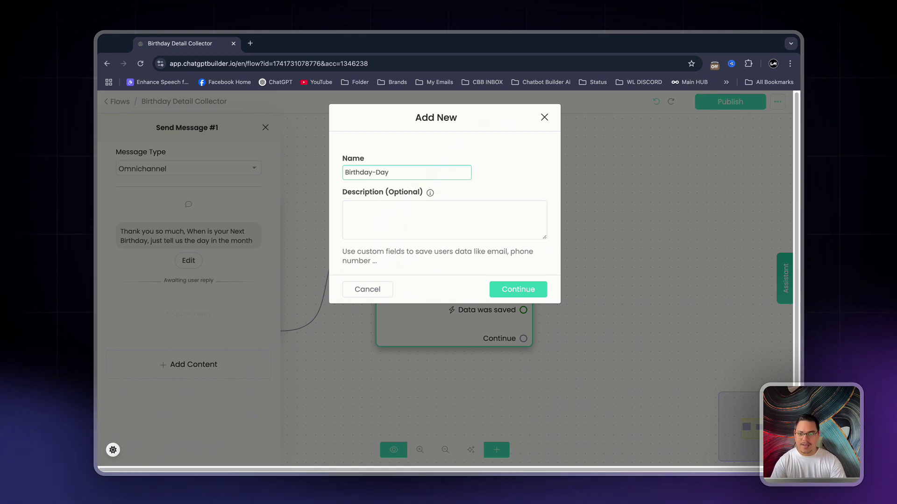
left_click(514, 289)
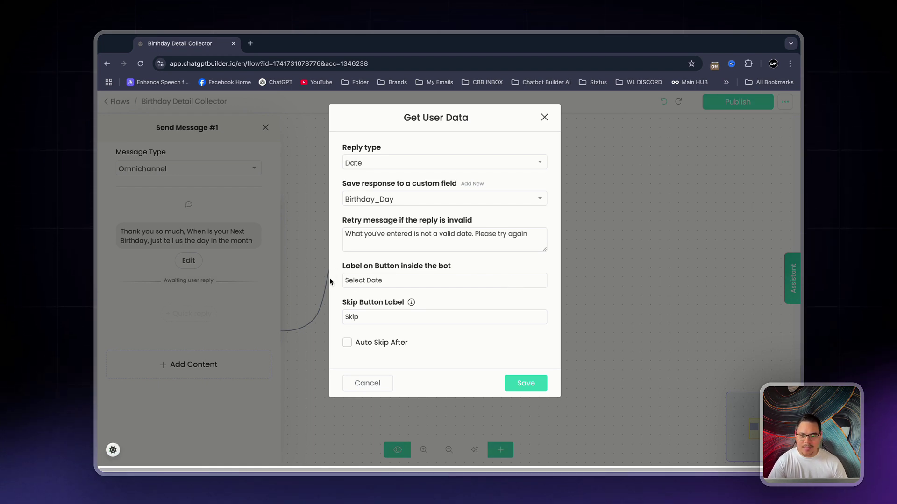
double_click(380, 316)
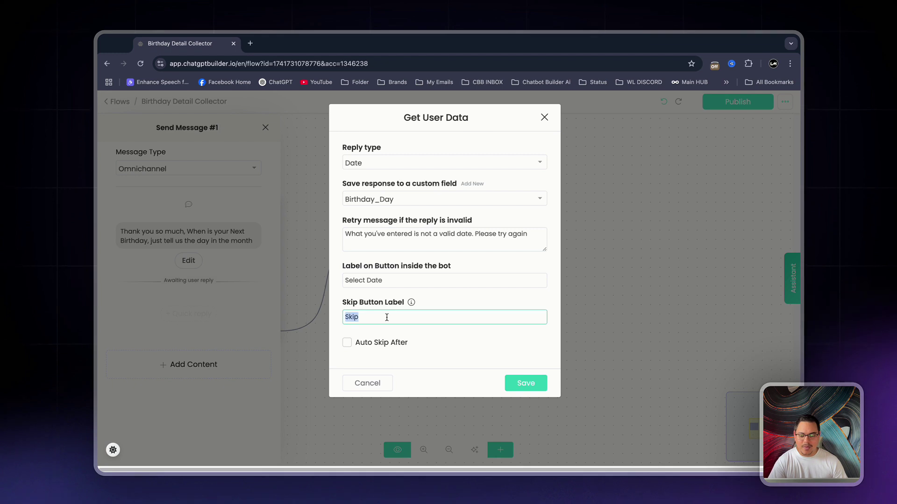
key("BackSpace")
left_click(524, 384)
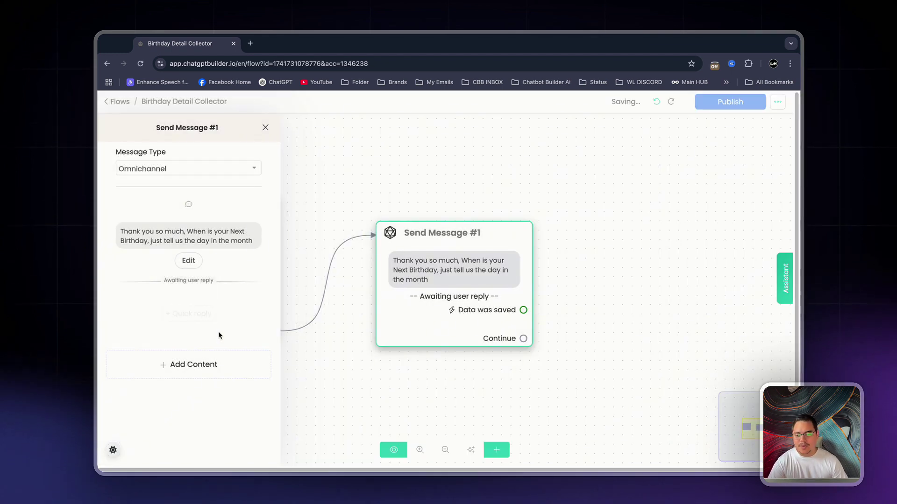
- Add a second Get User Data question asking for the user's email for an awesome birthday freebie
left_click(205, 359)
left_click(149, 257)
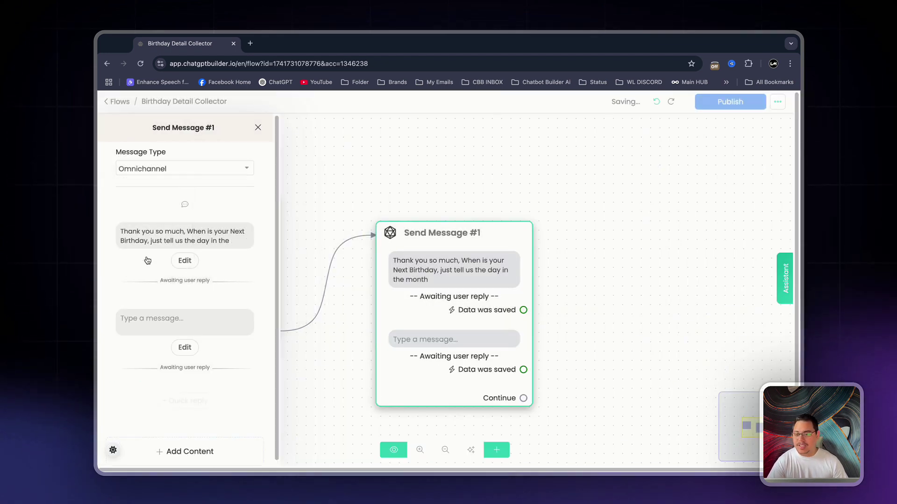
left_click(226, 322)
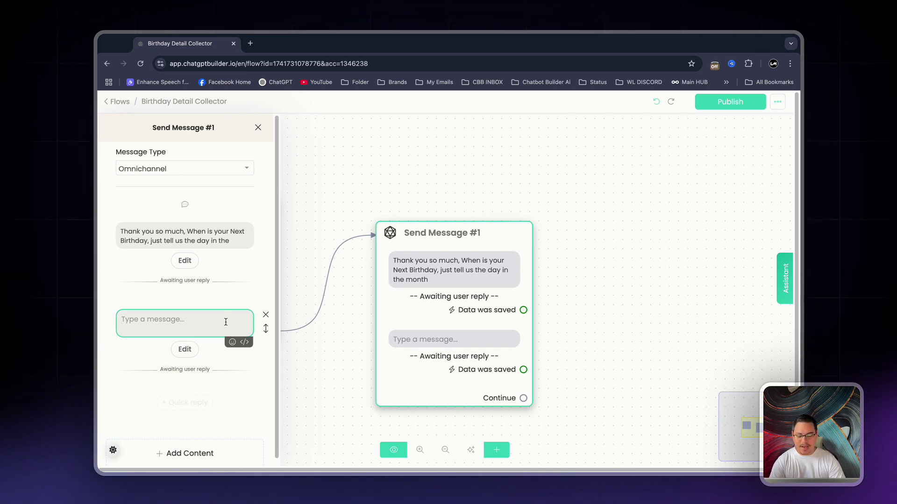
type("Amazing, last but ")
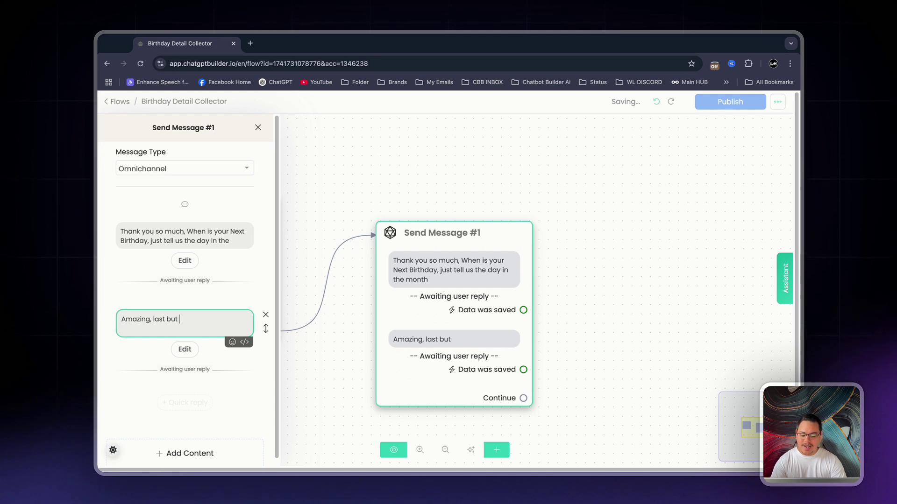
type("not least lets get ")
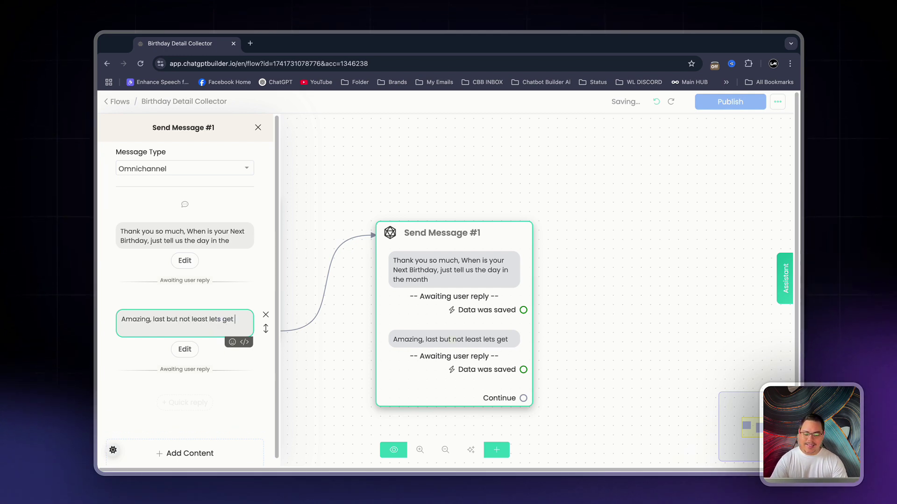
type("your email so that ")
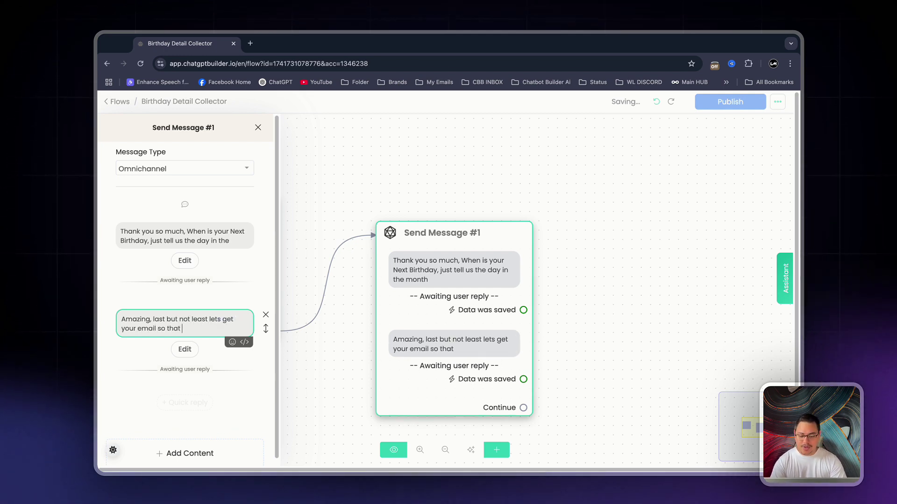
type("we can send you a")
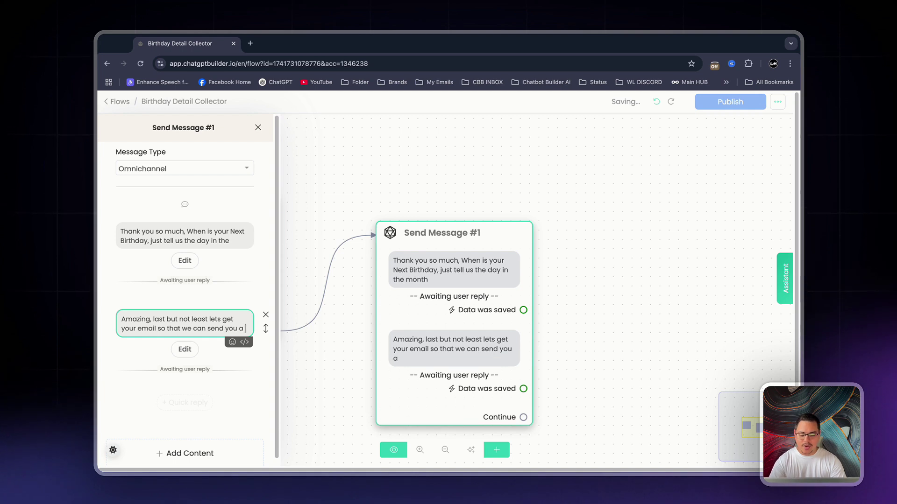
type(" a awesome freebi ")
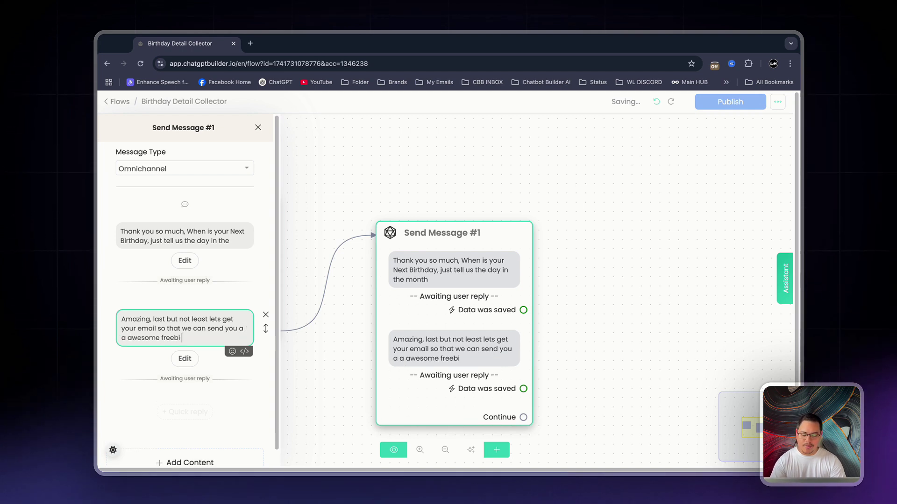
type("e on your Bi")
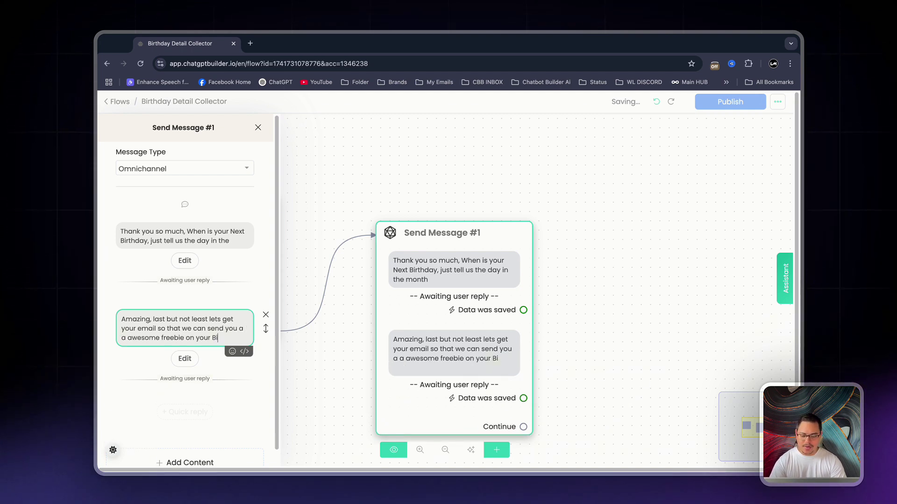
type("rthday.")
- Save the email reply as Email with no skip label, and move Send Message #1 beside the opener
left_click(184, 359)
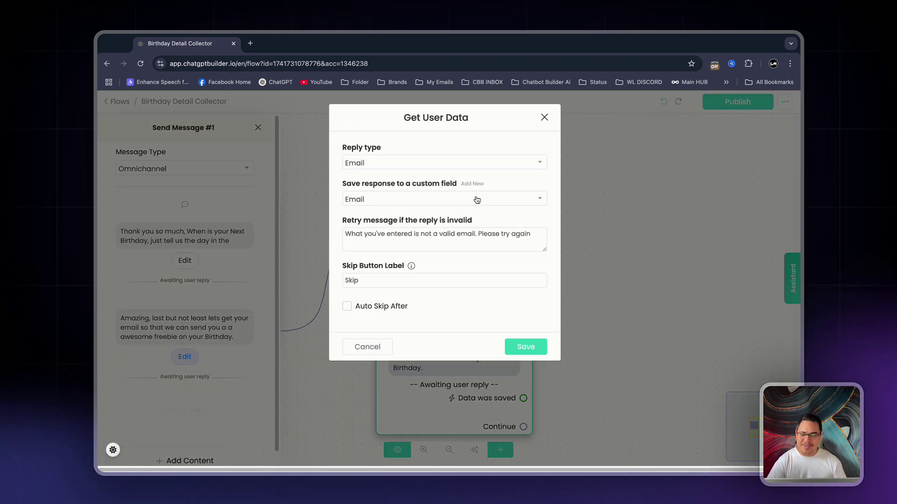
double_click(415, 280)
key("BackSpace")
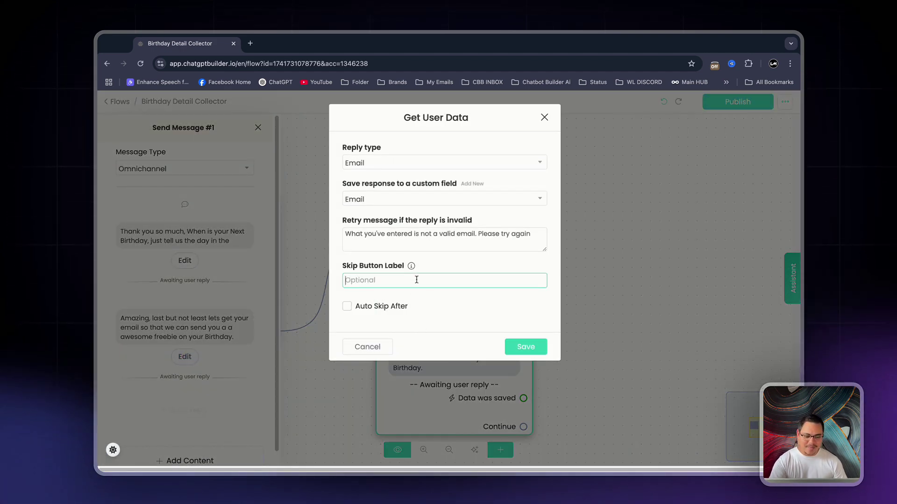
left_click(534, 349)
left_click_drag(524, 432, 456, 327)
left_click(583, 229)
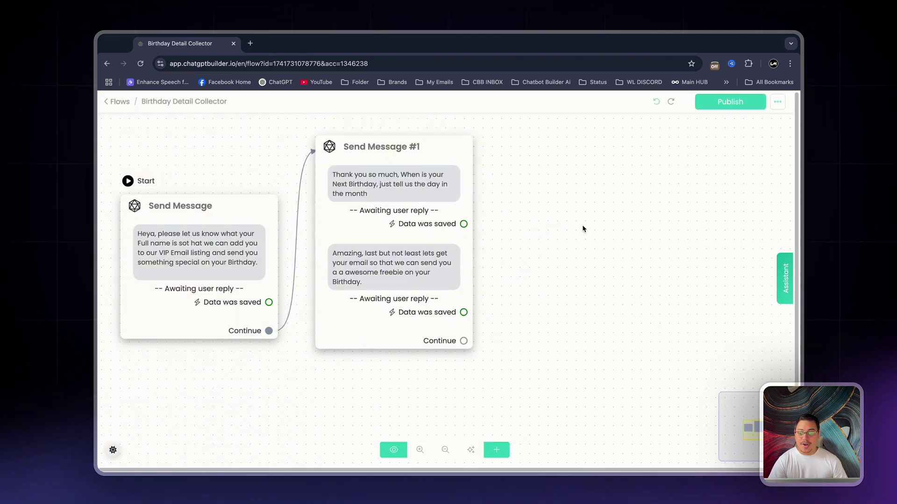
- Add Send Message #2 saying 'Thank you so much, You are now part of the VIP Birthday Email List'
left_click(583, 229)
left_click(188, 300)
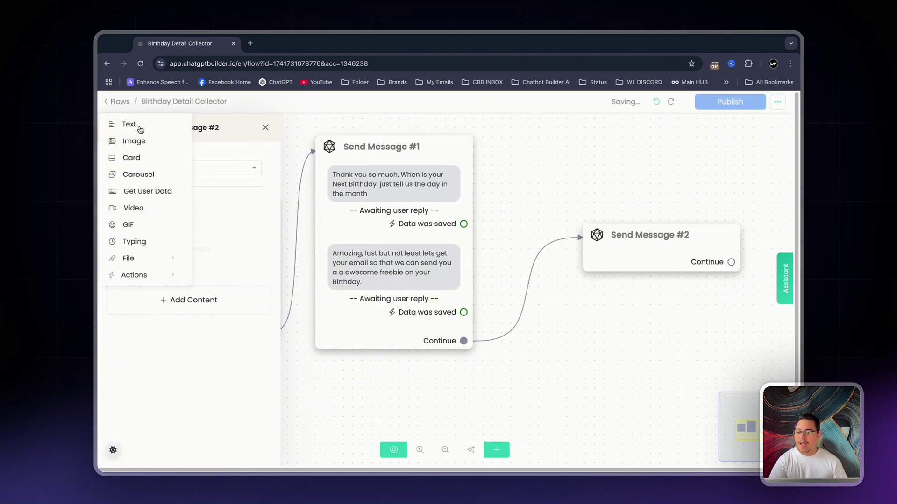
left_click(140, 129)
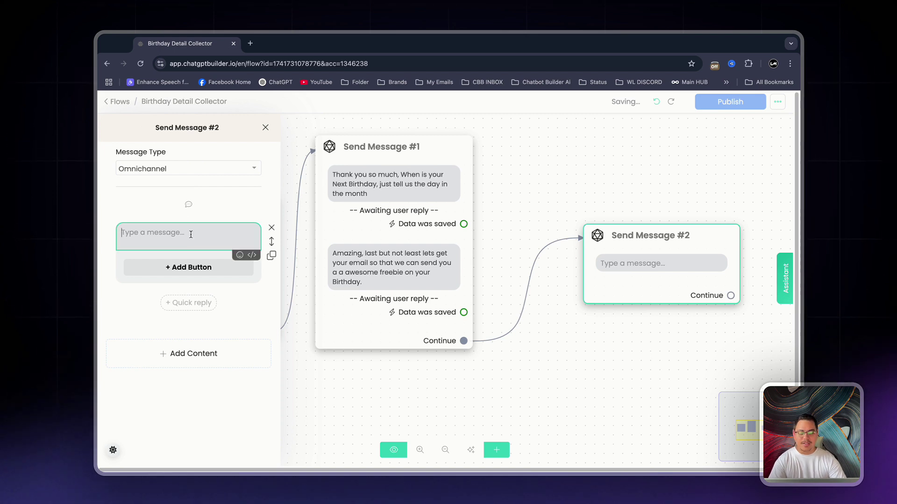
type("Thank you so")
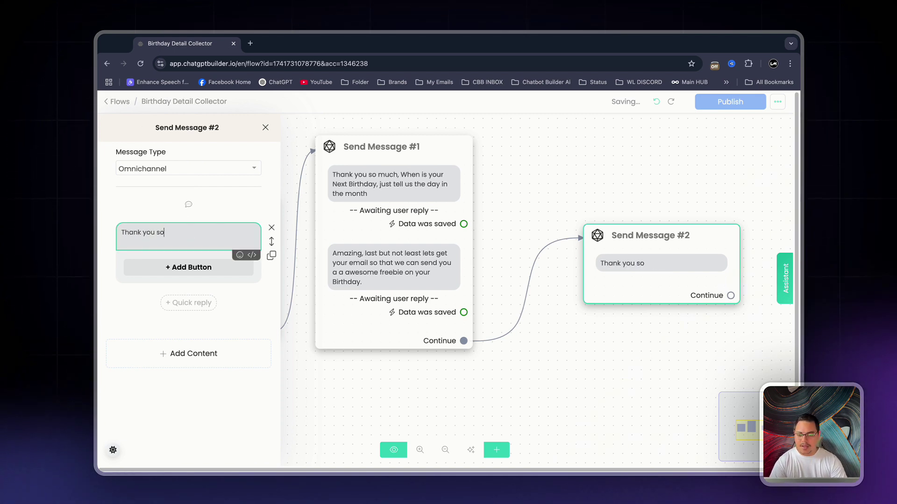
type(" much, You are no")
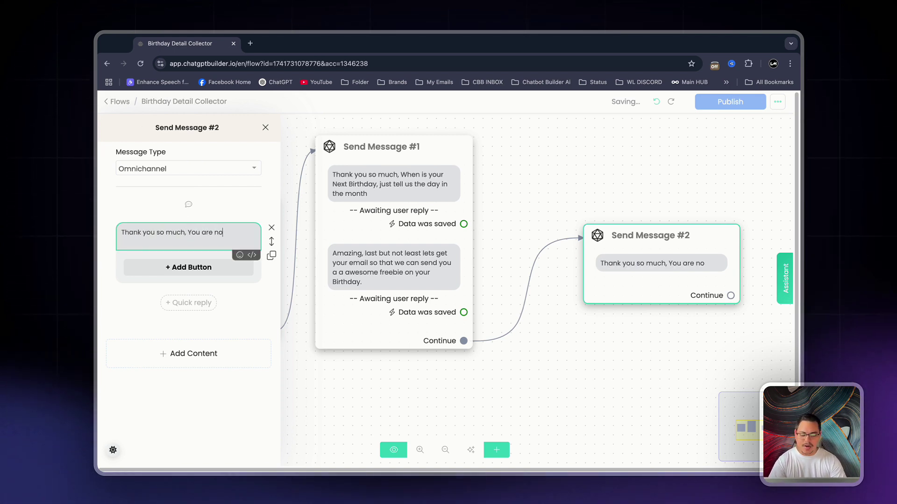
type("w part of the VI")
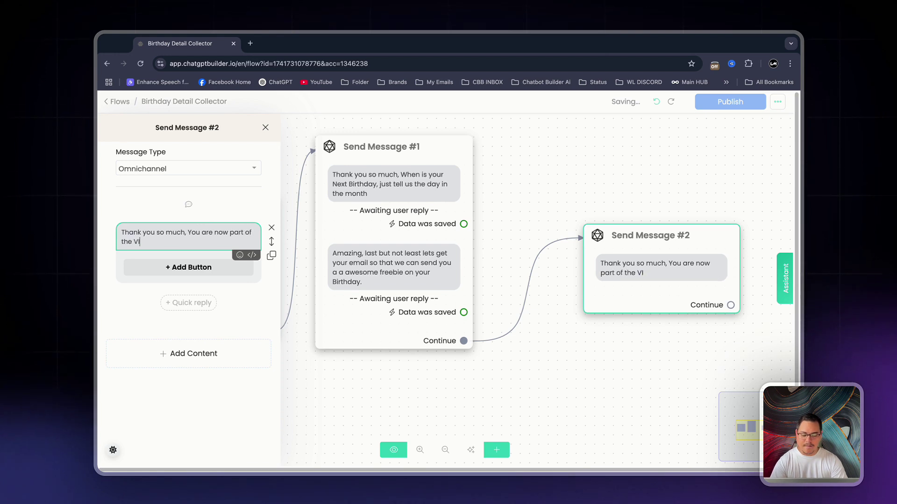
type("P Birthday Email ")
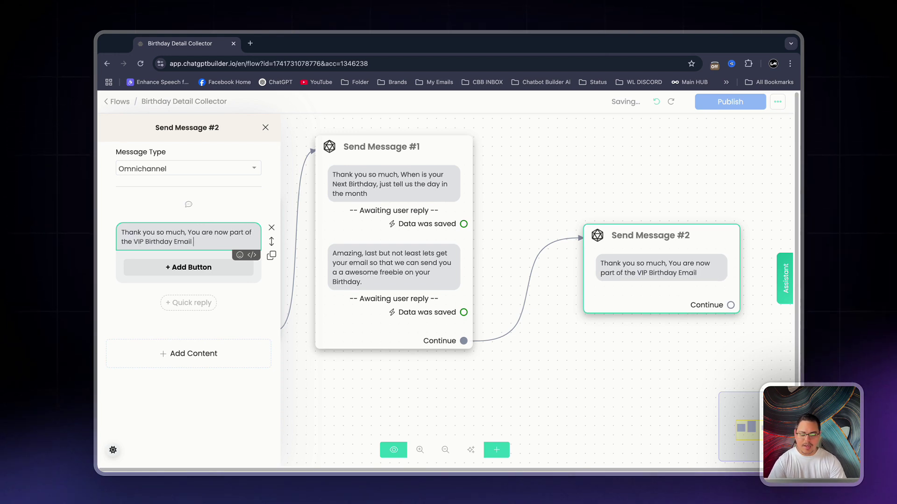
type("List.")
key("Escape")
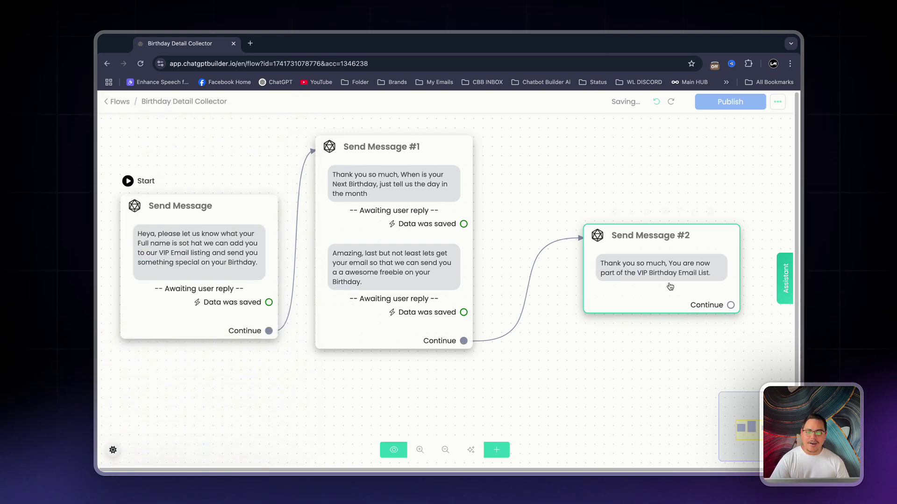
left_click_drag(674, 300, 581, 219)
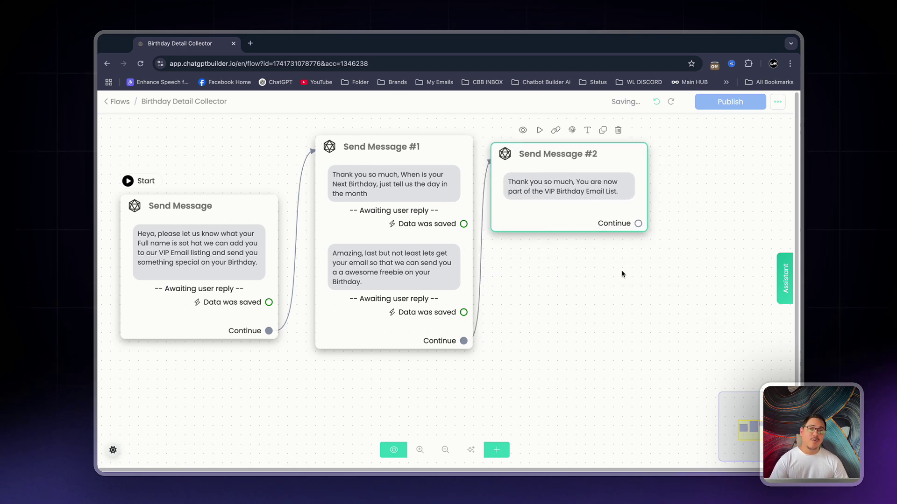
- Add an Actions #1 node below Send Message #2 and connect Send Message #2 to it
left_click(507, 449)
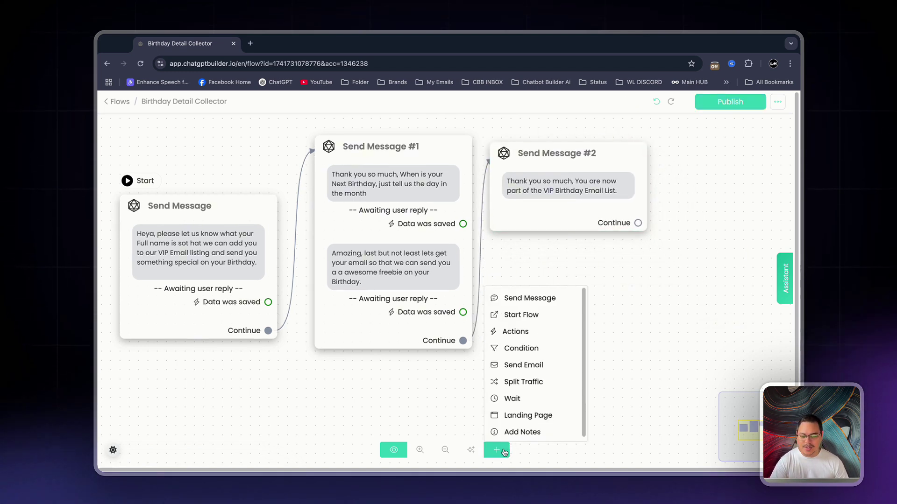
left_click(566, 331)
left_click_drag(628, 335, 560, 284)
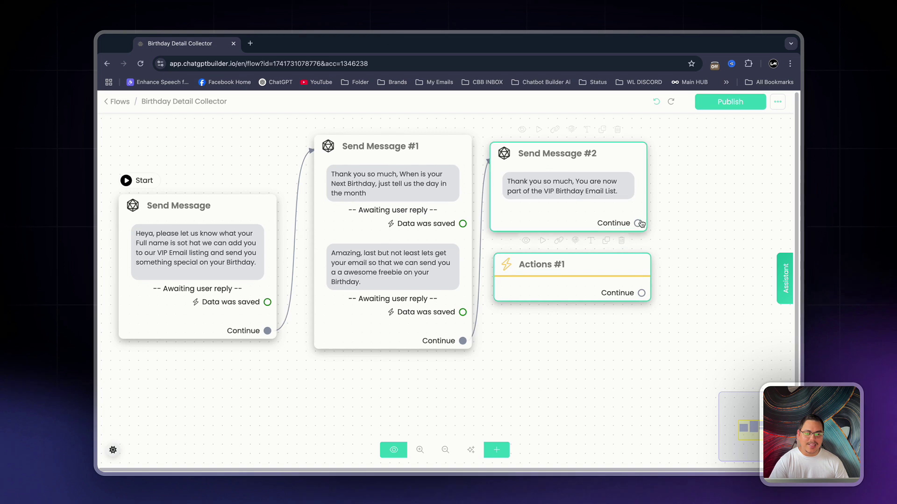
left_click_drag(638, 222, 542, 272)
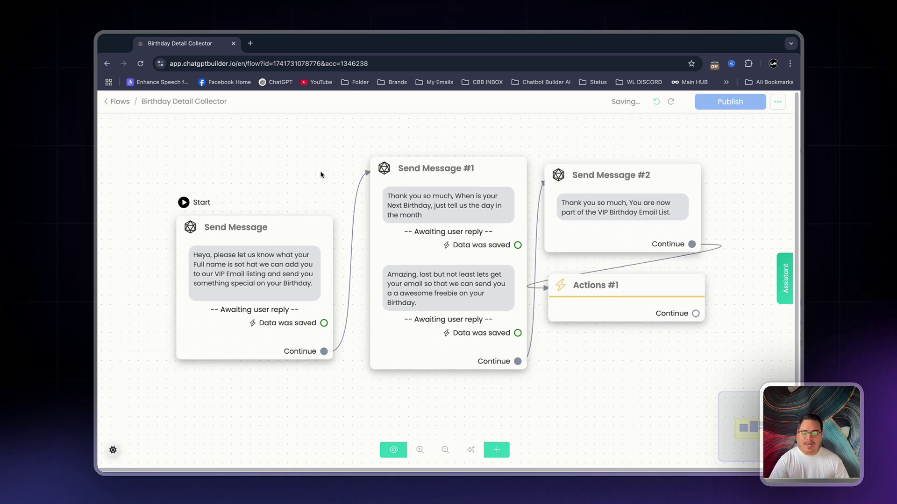
- Publish Birthday Detail Collector and create a new flow named 'Birthday- Email'
left_click(730, 101)
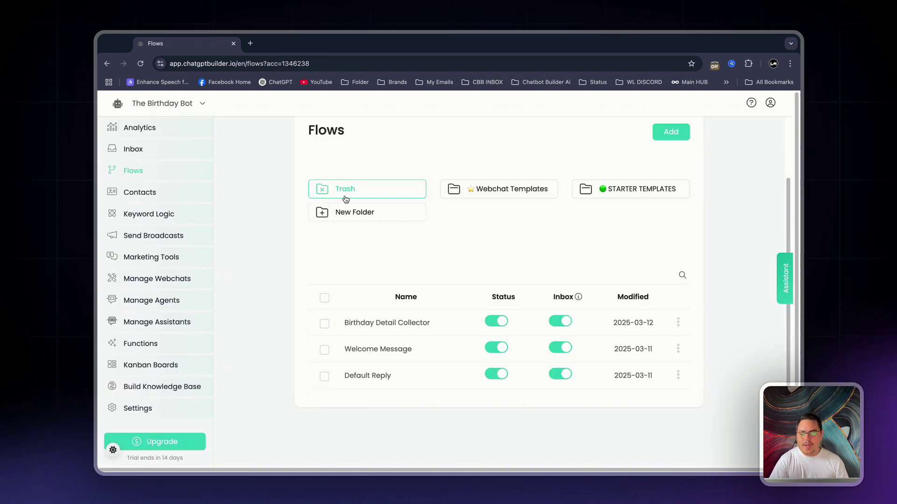
left_click(668, 155)
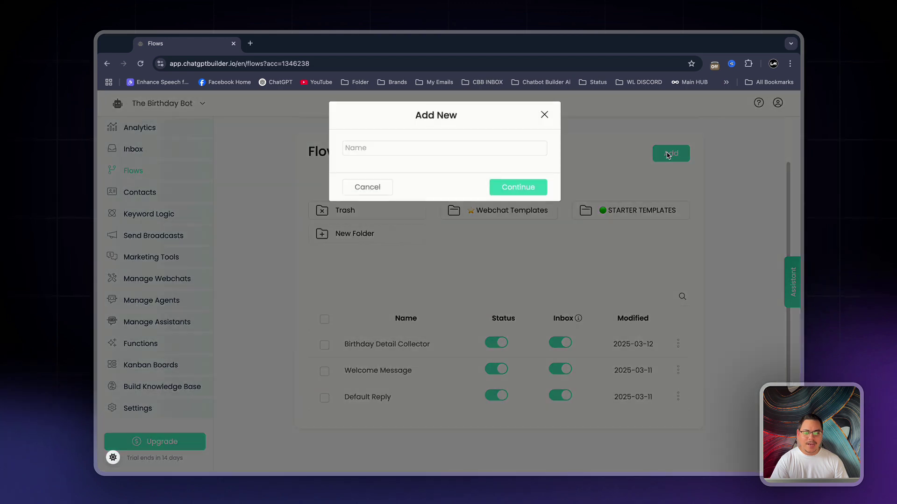
left_click(470, 151)
type("Birthday ")
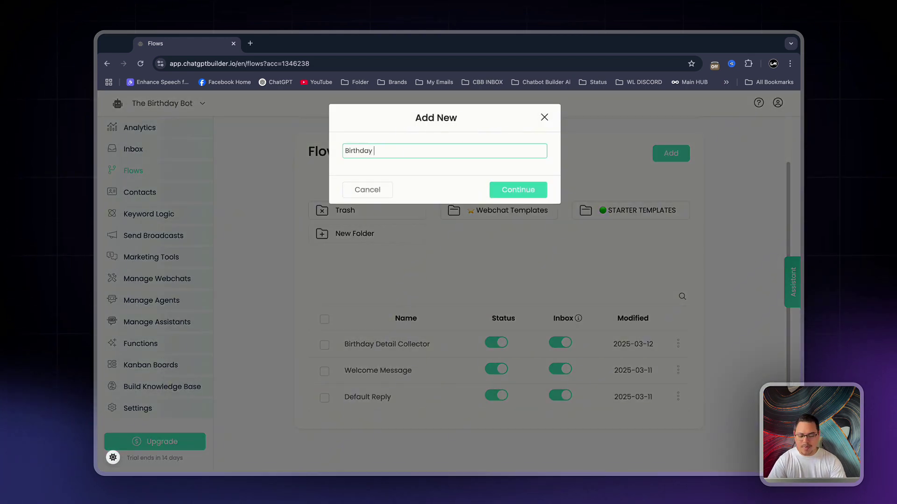
type("- Email")
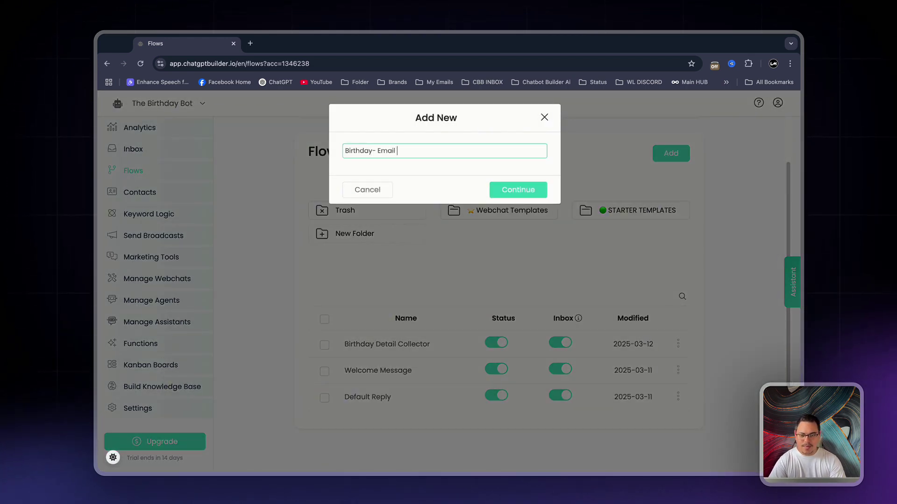
key("Return")
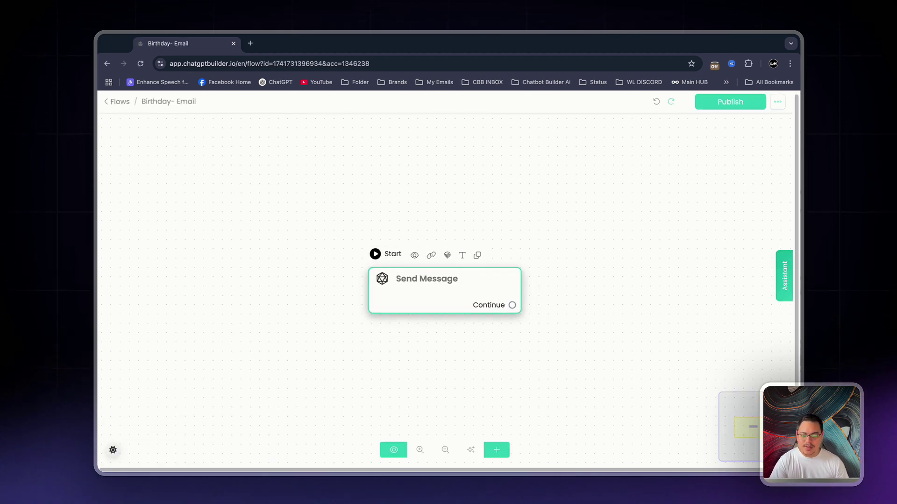
- Shift the Send Message node left, add Condition #1 beside it, and connect them
left_click_drag(489, 304, 298, 293)
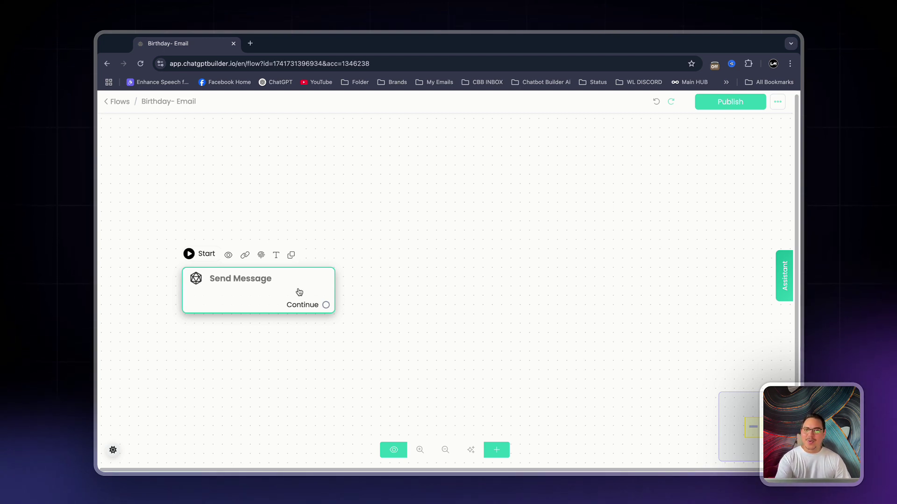
left_click_drag(287, 298, 255, 293)
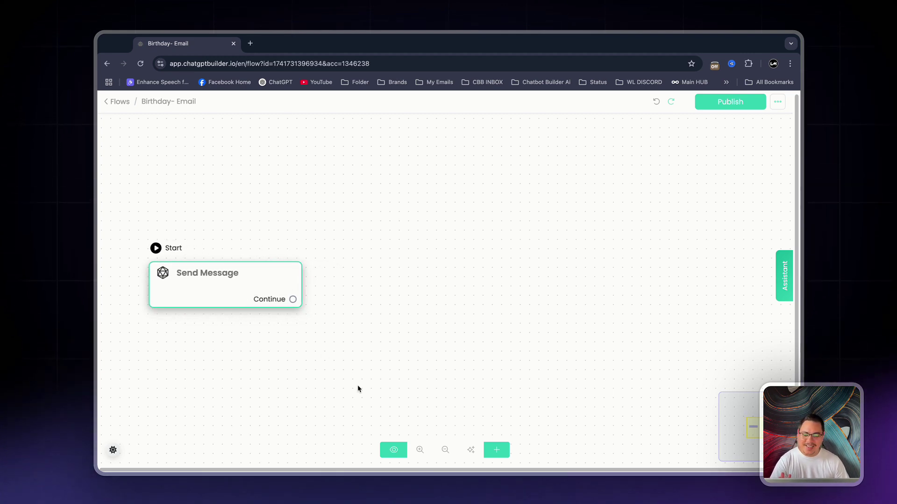
left_click(498, 453)
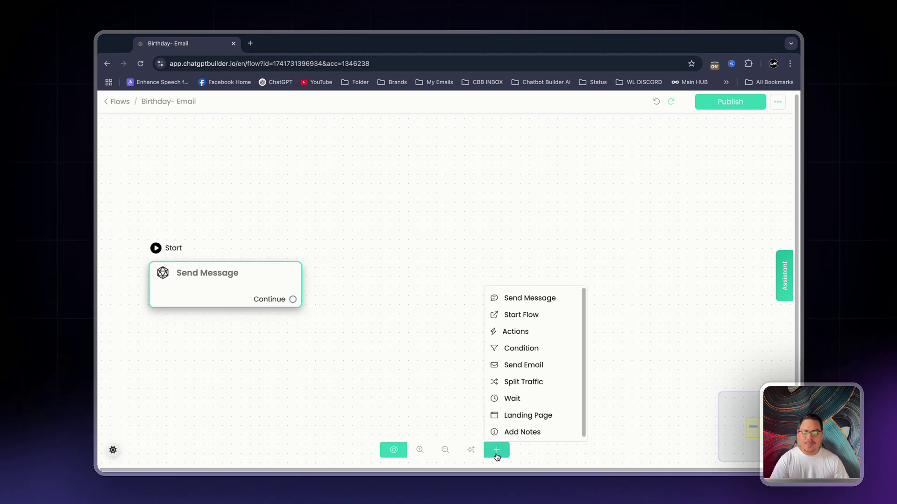
left_click(520, 354)
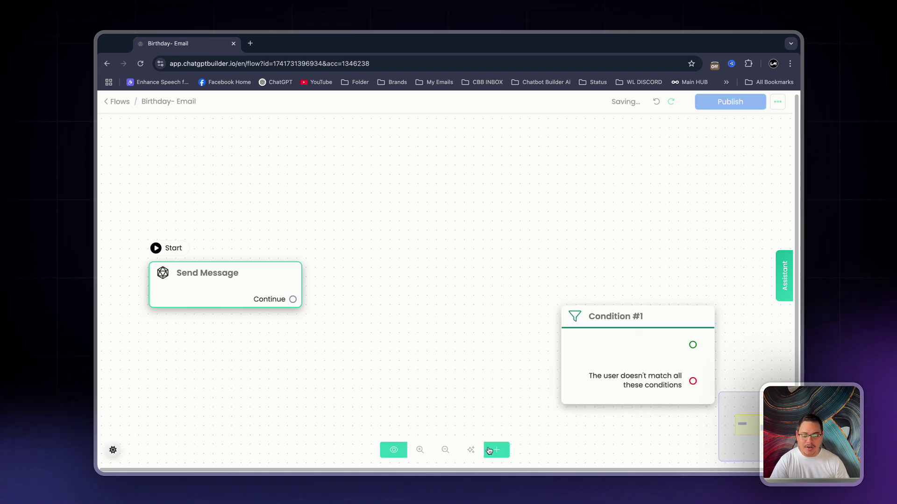
left_click_drag(661, 340, 485, 260)
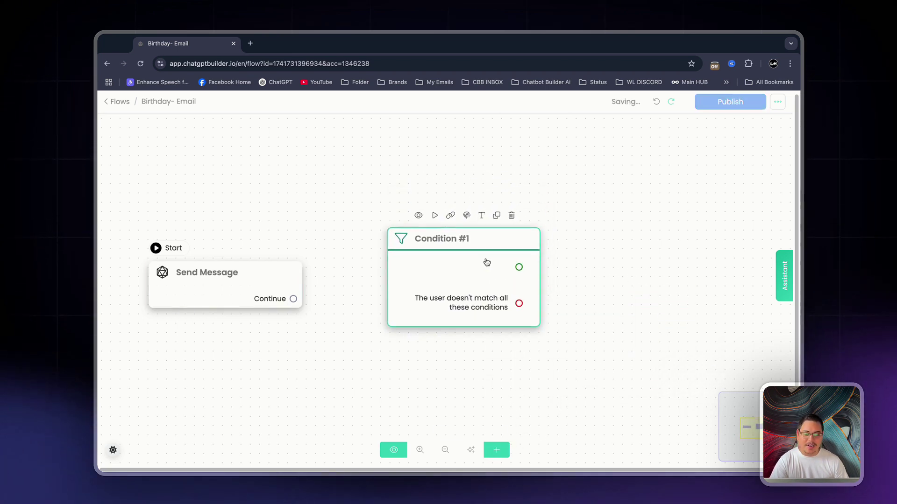
mouse_move(292, 299)
left_mouse_down()
mouse_move(371, 306)
mouse_move(425, 274)
left_mouse_up()
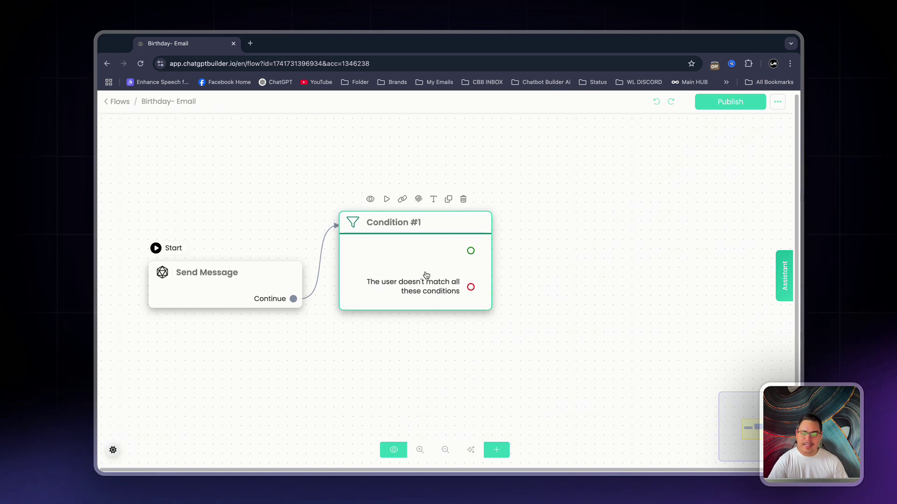
- Give Condition #1 the rule Current date is {{Birthday_Day}} and save it
left_click(223, 217)
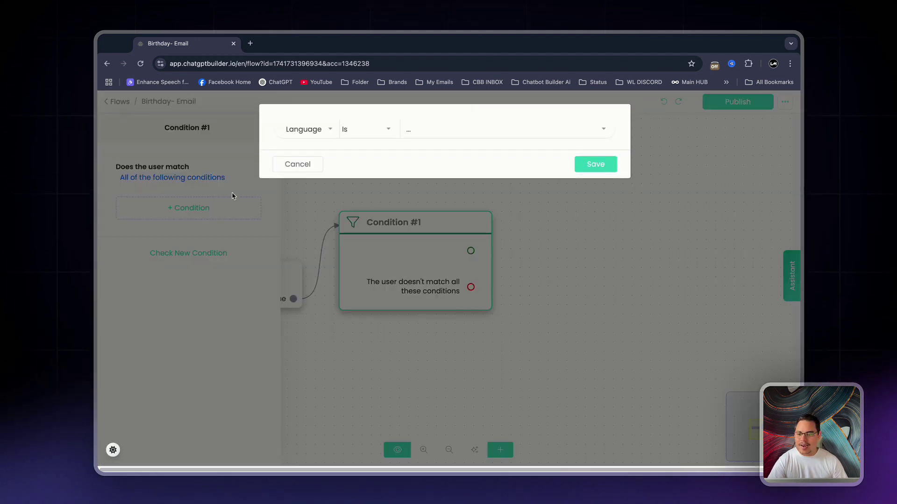
left_click(331, 131)
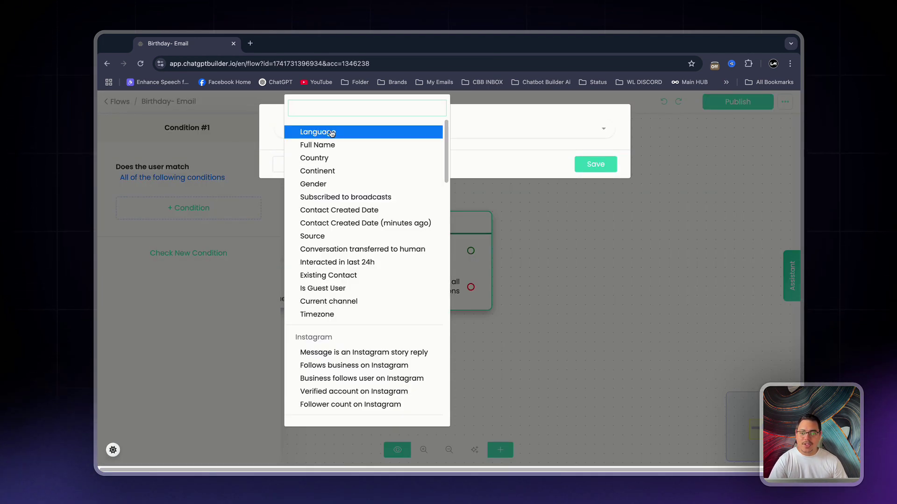
type("curren")
left_click(337, 215)
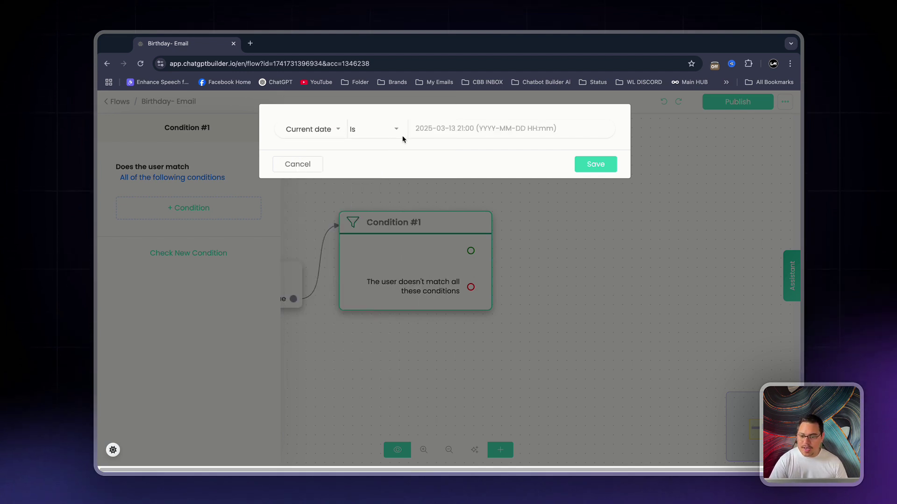
left_click(421, 128)
type("{bir")
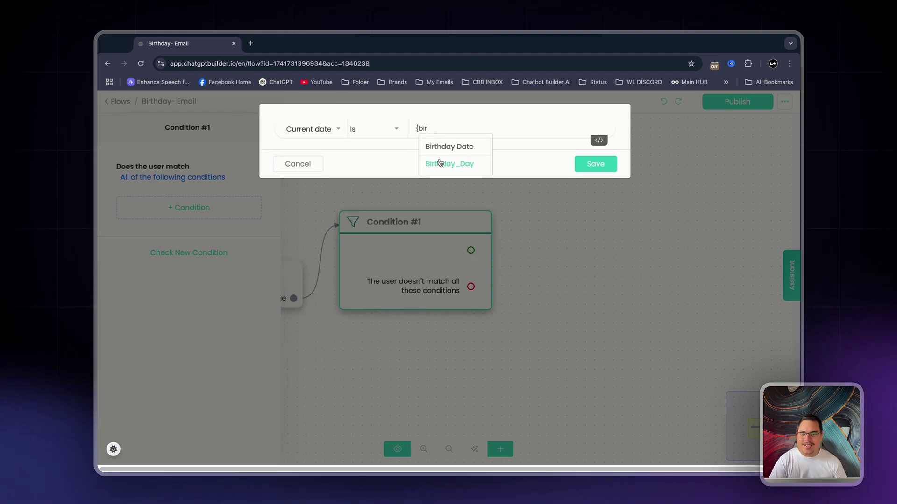
left_click(441, 164)
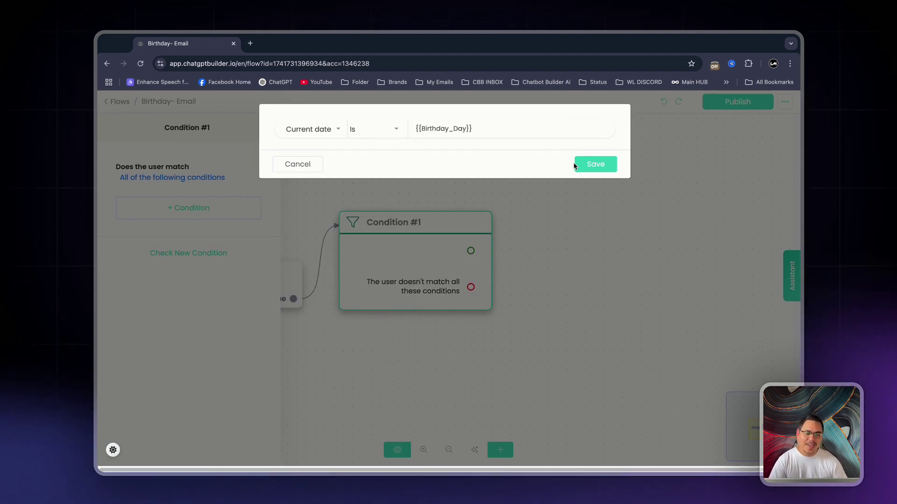
left_click(589, 165)
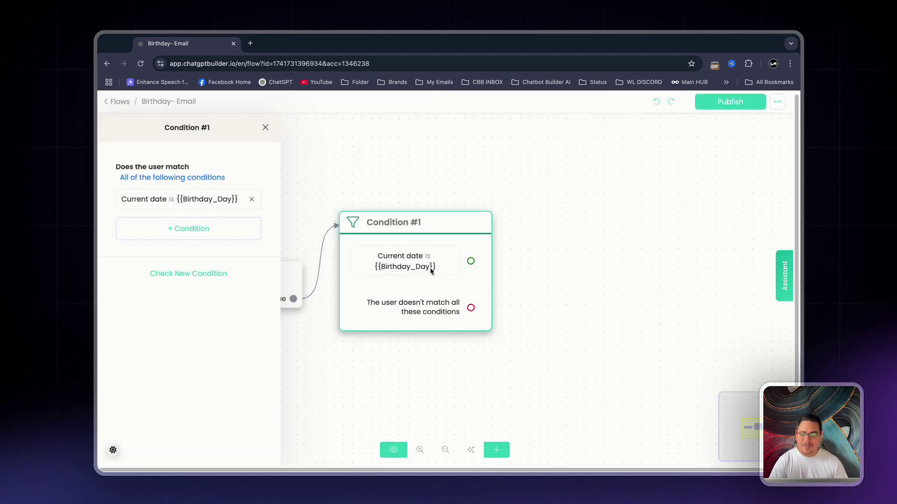
left_click(531, 234)
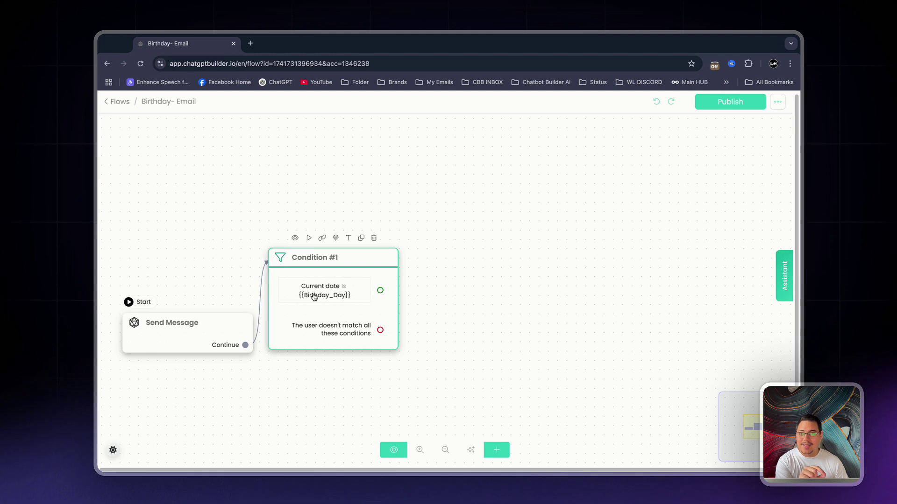
- Add a Send Email node linked from the condition's match output
left_click(503, 451)
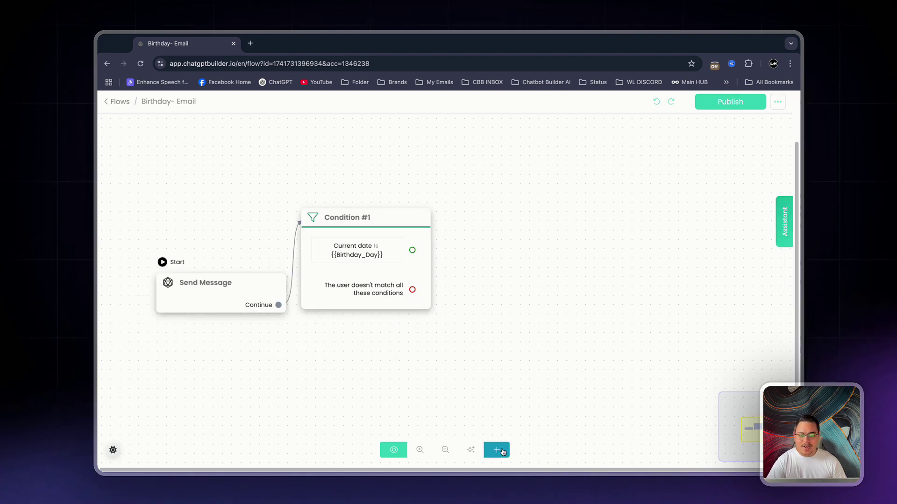
left_click(537, 365)
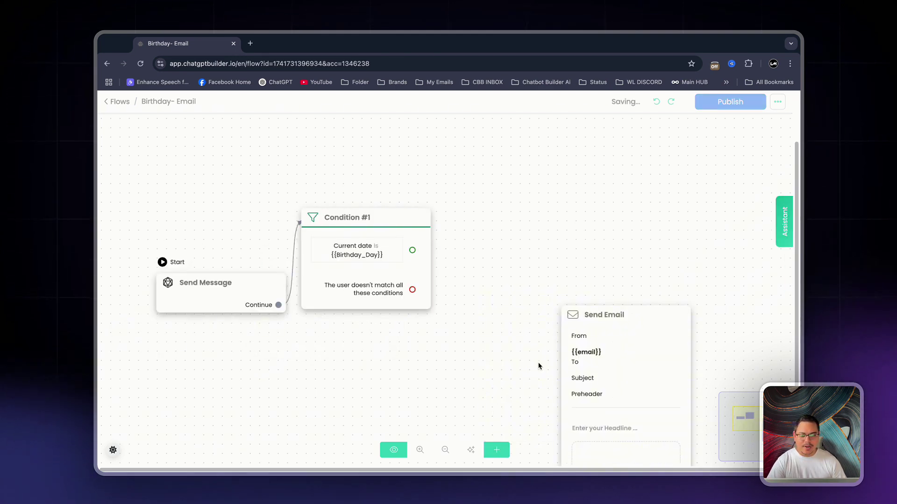
mouse_move(364, 243)
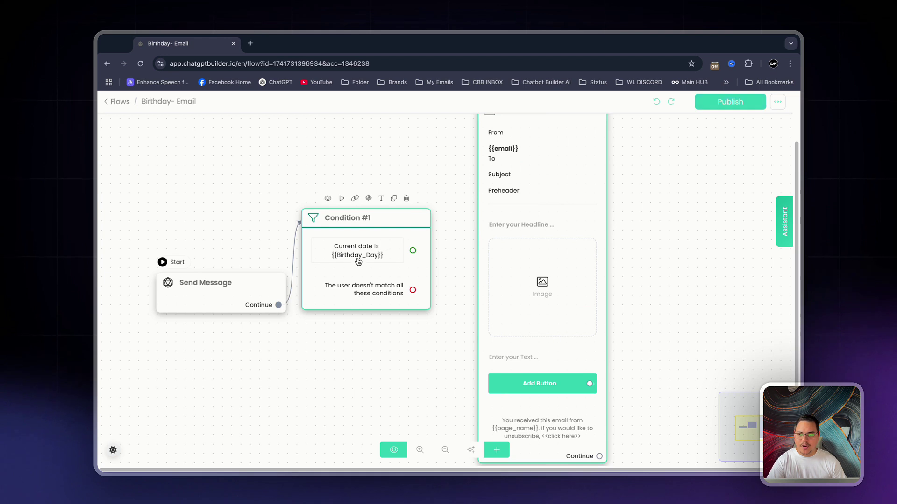
left_click_drag(413, 251, 531, 221)
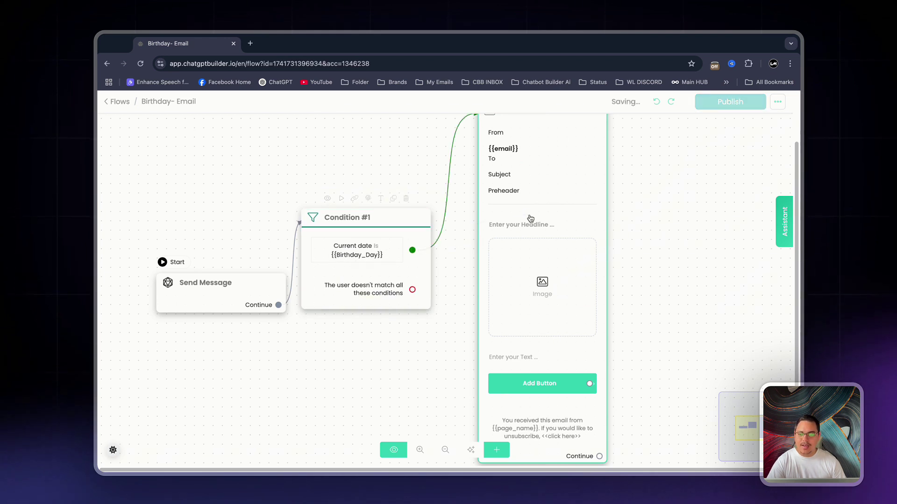
left_click_drag(576, 306, 583, 268)
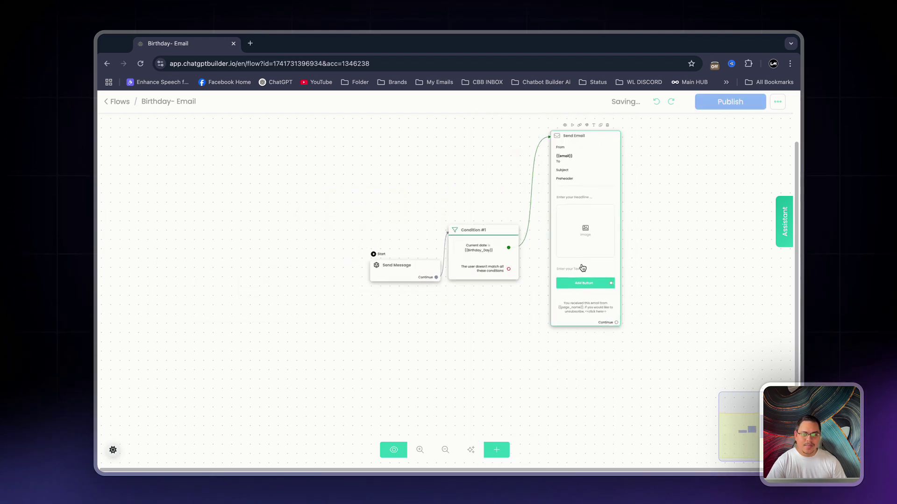
- Remove the email's image block and give it the headline 'Happy Birthday'
left_click(581, 185)
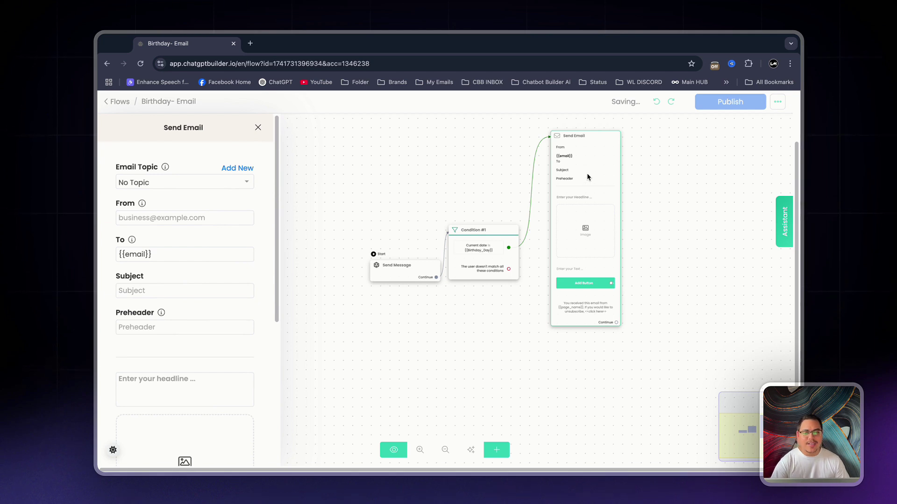
scroll(220, 159, "down", 5)
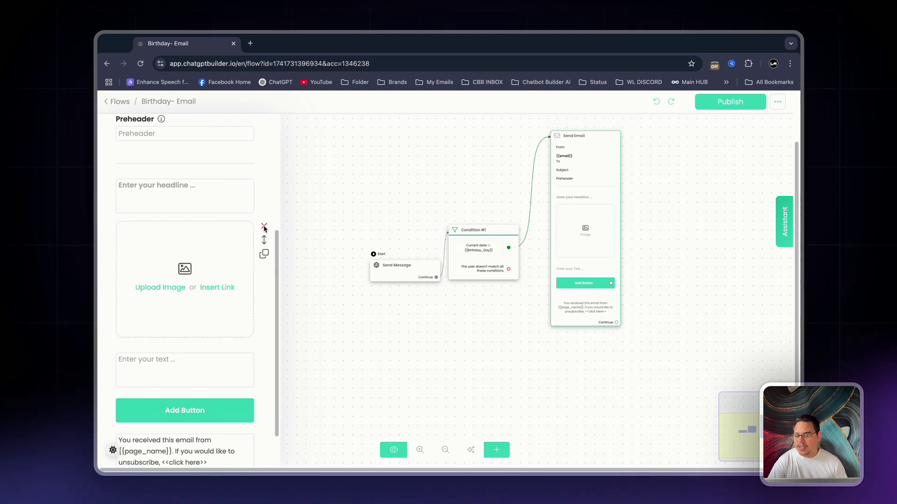
left_click(264, 227)
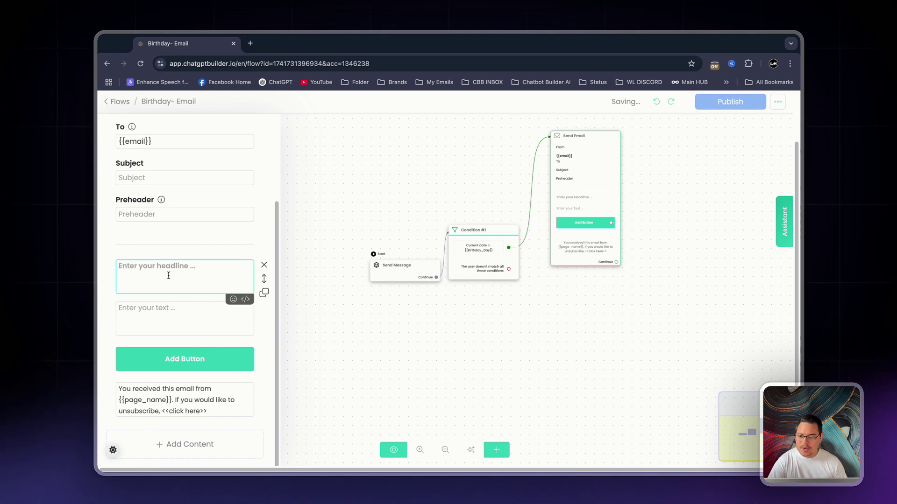
type("Happy Bir")
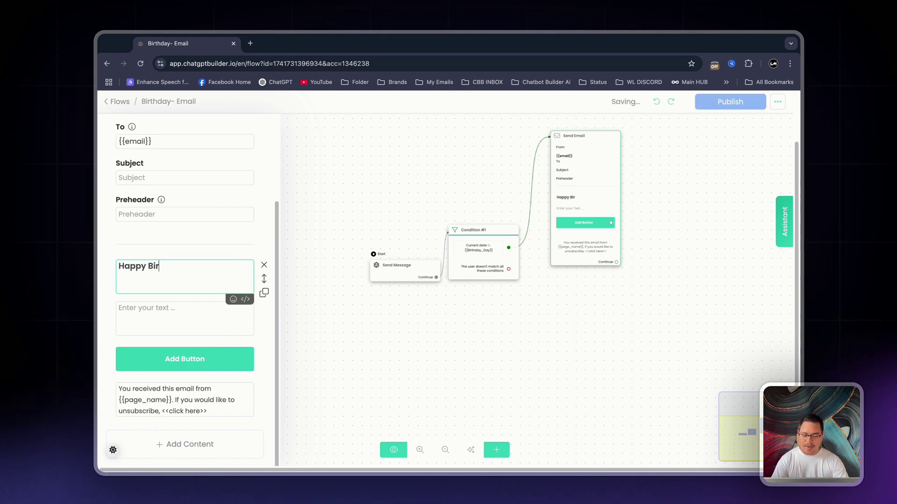
type("thday")
- Copy 'Happy Birthday' into the email's Preheader and Subject fields
key("ctrl+a")
key("ctrl+c")
left_click(170, 214)
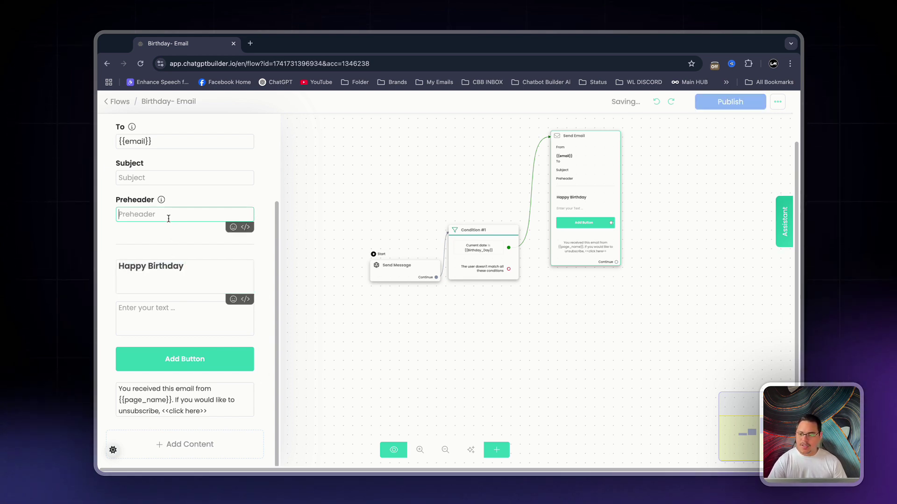
key("ctrl+v")
left_click(167, 180)
key("ctrl+v")
- Write the body text 'Content freebie' and remove the button block
left_click(164, 310)
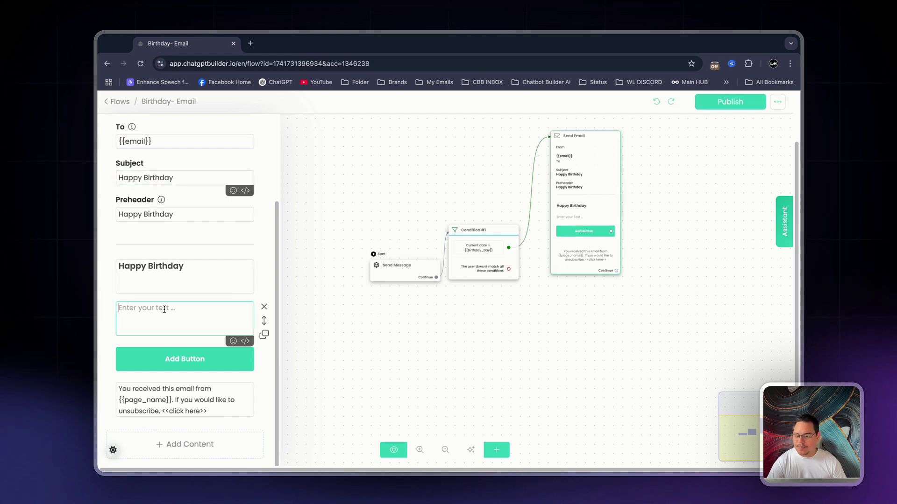
type("Content freebie")
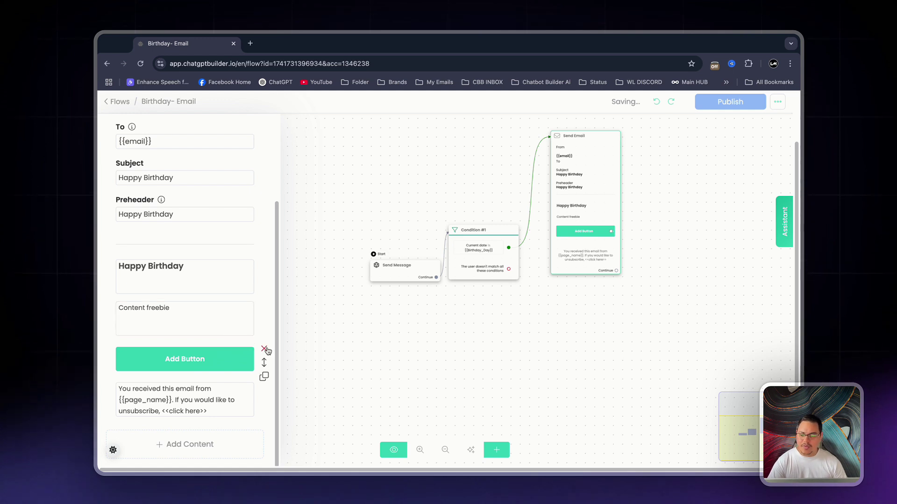
left_click(264, 349)
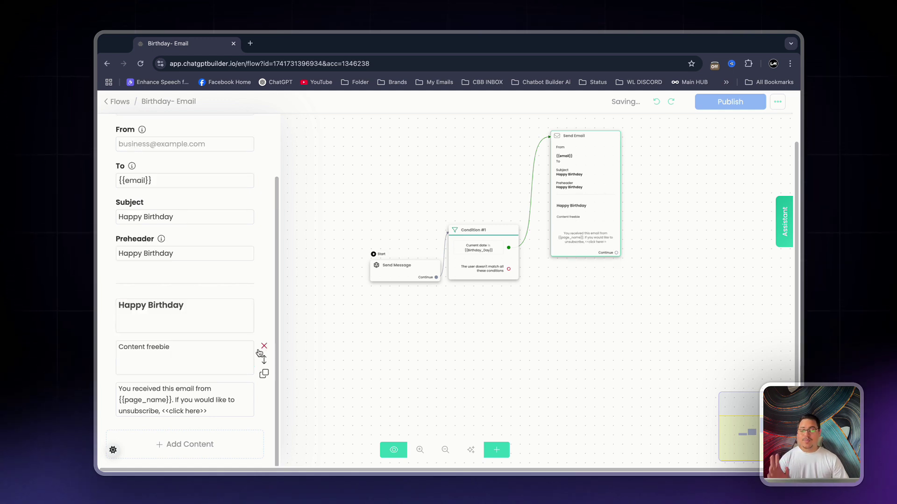
left_click(290, 342)
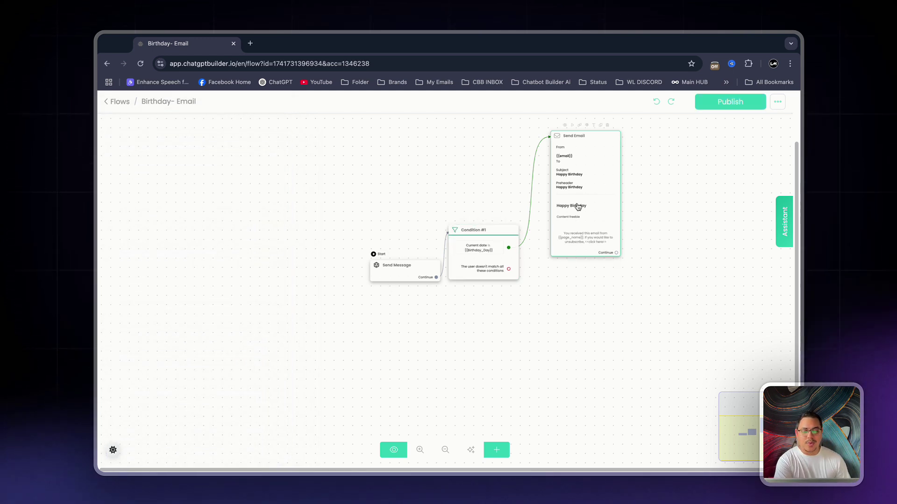
- Create Send Message #1 from the condition's no-match branch
left_click_drag(578, 207, 570, 237)
scroll(649, 253, "up", 3)
scroll(580, 278, "left", 2)
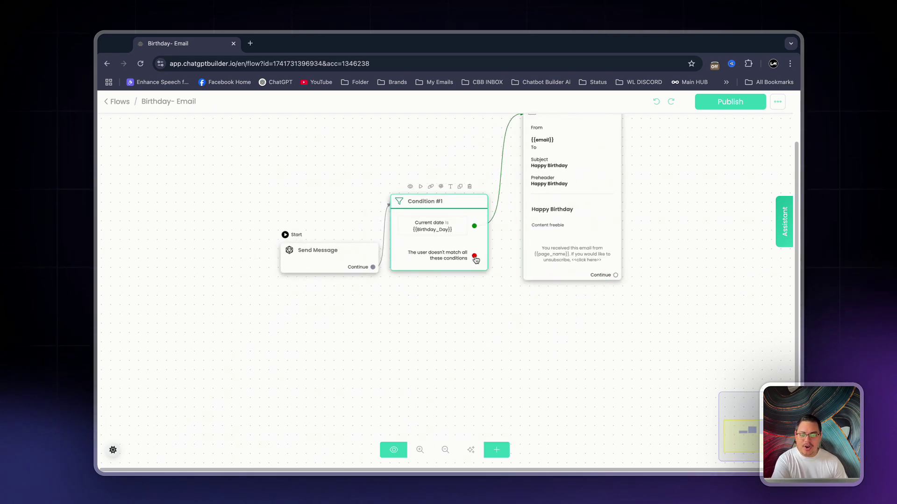
left_click_drag(474, 257, 377, 367)
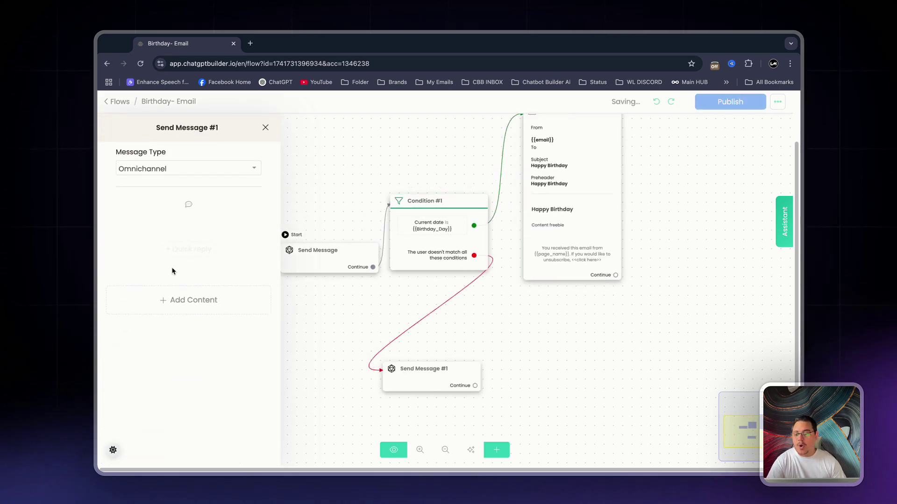
left_click(484, 360)
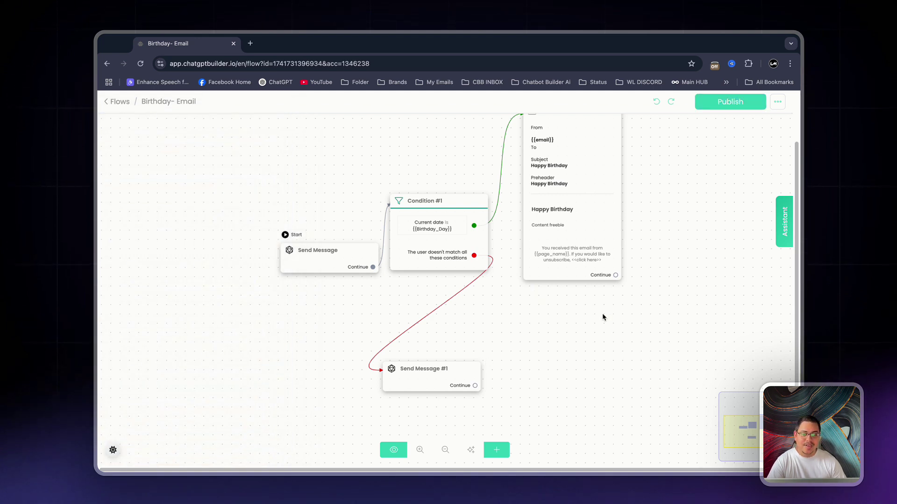
- Connect the Send Email step to Send Message #1 and publish the flow
left_click_drag(520, 333, 413, 358)
left_click_drag(335, 401, 400, 346)
scroll(402, 348, "right", 5)
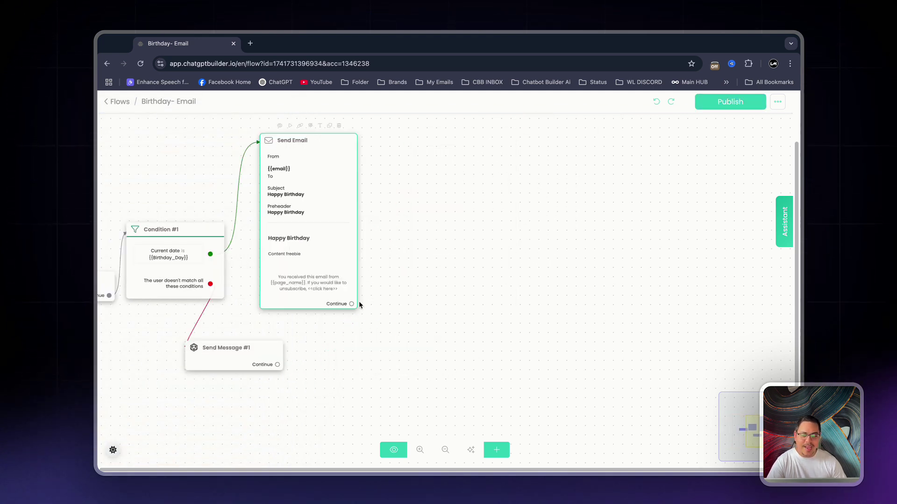
scroll(362, 245, "left", 5)
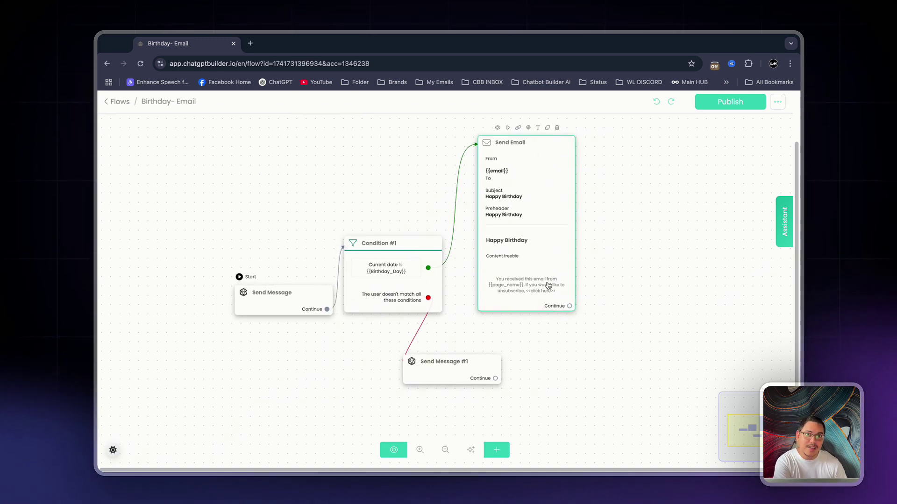
left_click_drag(569, 306, 456, 358)
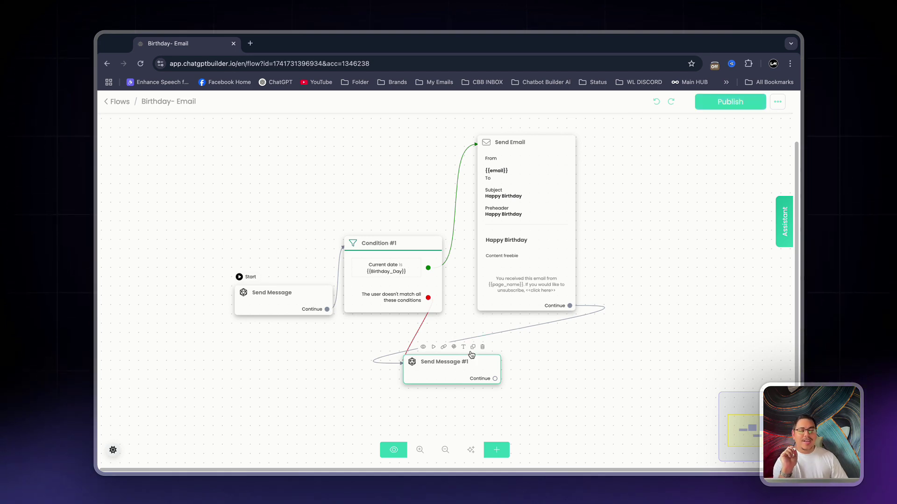
left_click(748, 104)
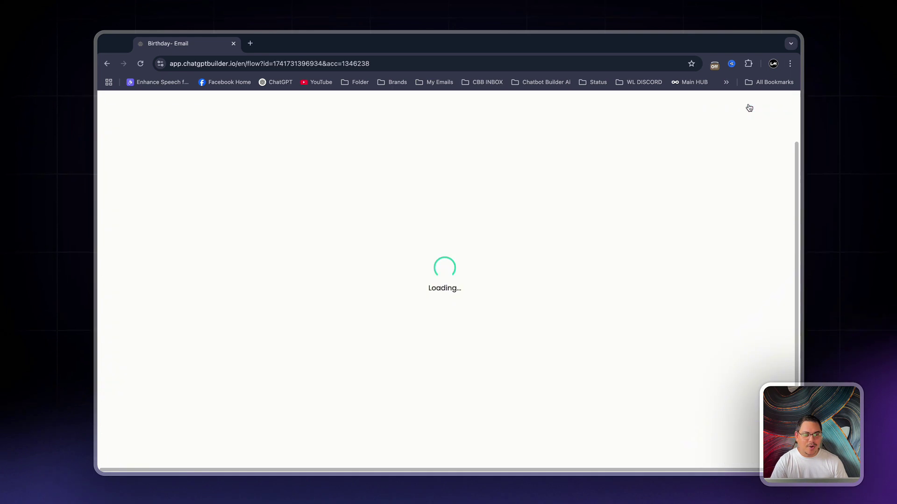
- Create a drip campaign named 'Birthday Drip' from Marketing Tools
left_click(115, 102)
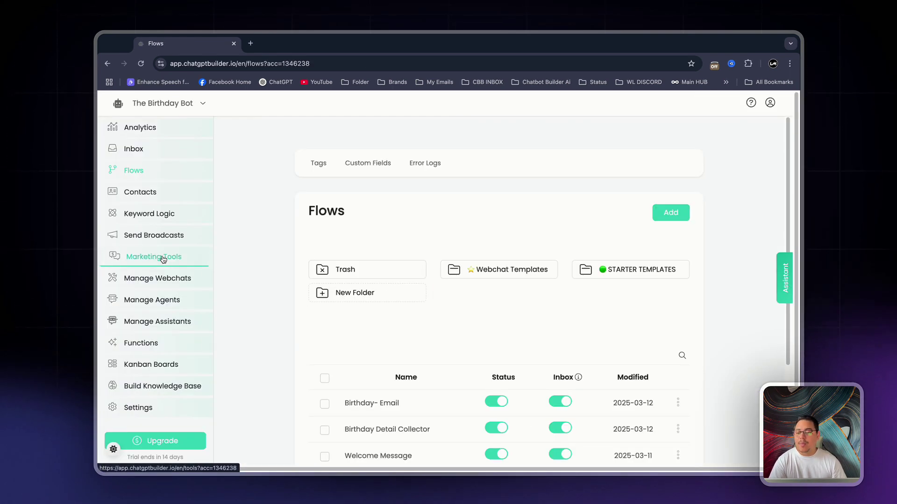
left_click(163, 259)
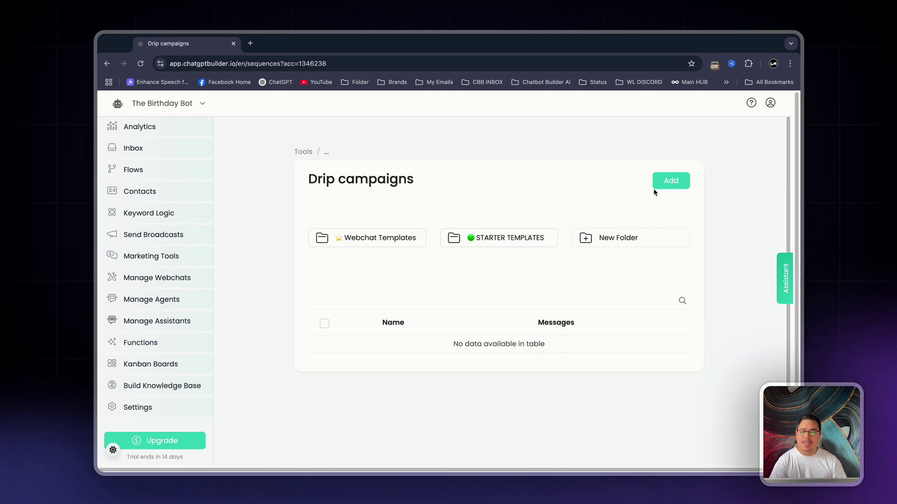
left_click(664, 177)
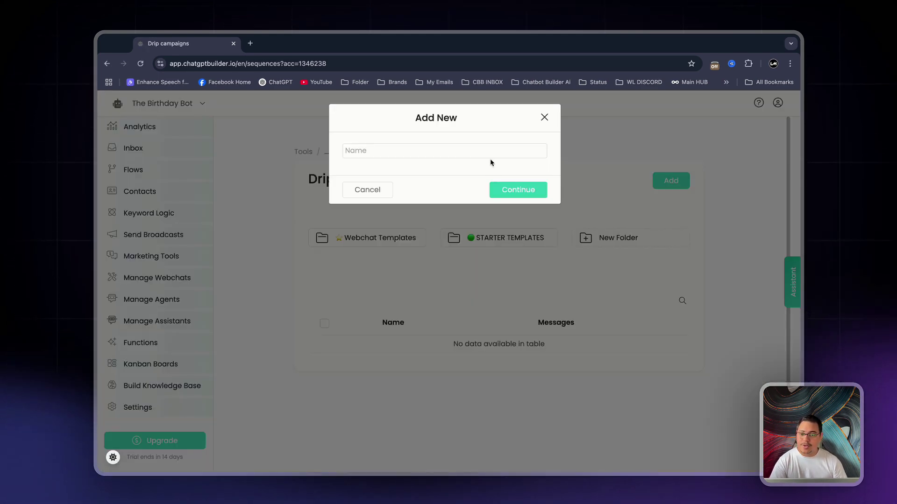
left_click(483, 146)
type("Birthday Drip")
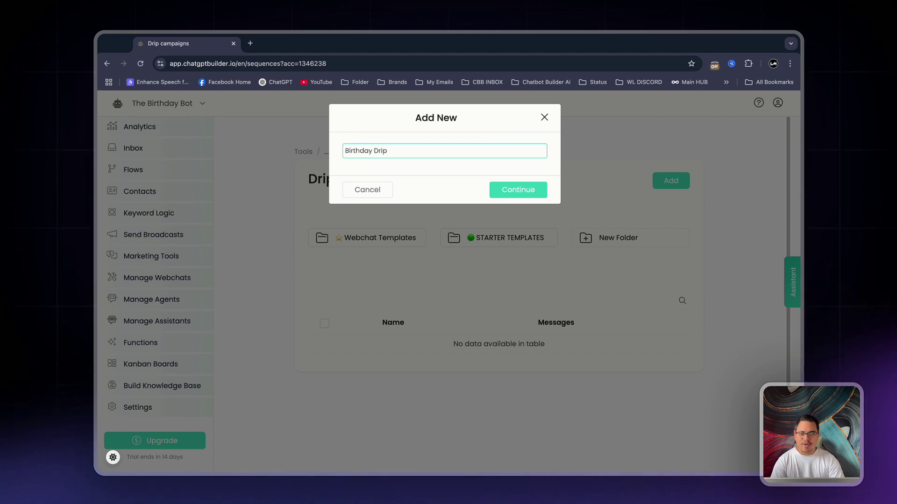
key("Return")
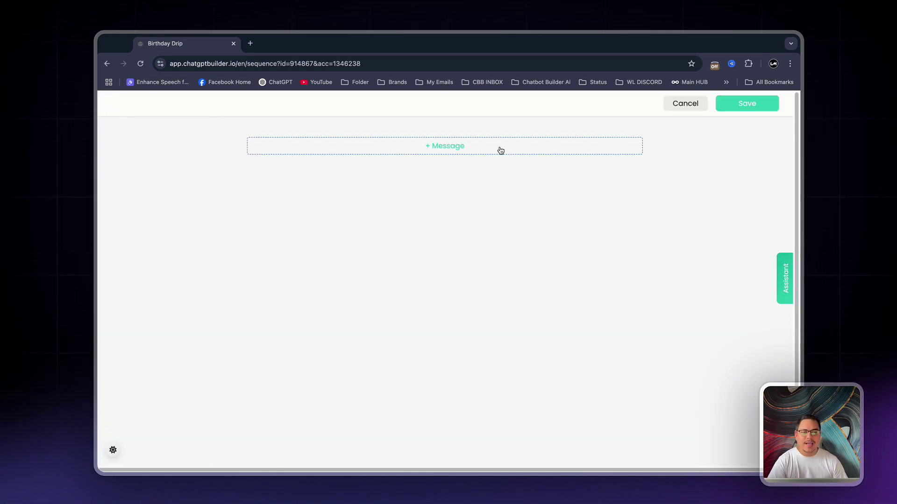
- Add a message sending the Birthday- Email flow after 1 Days, then save
left_click(500, 150)
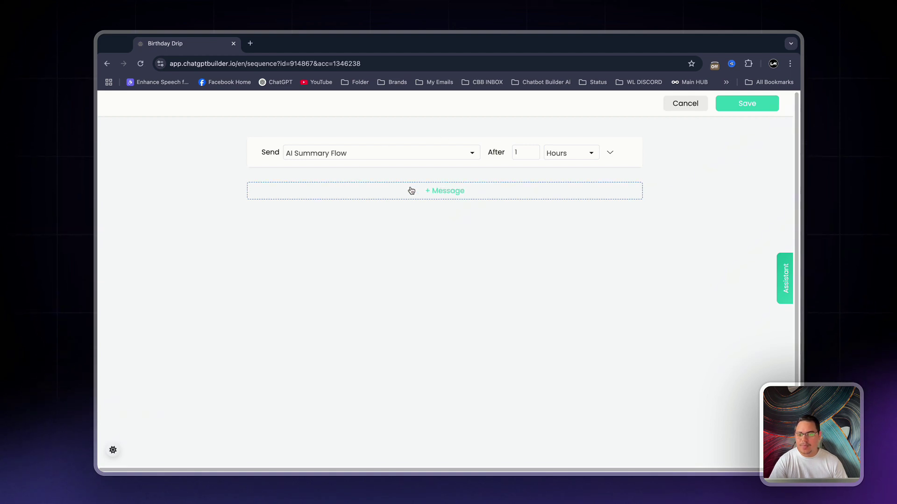
left_click(388, 155)
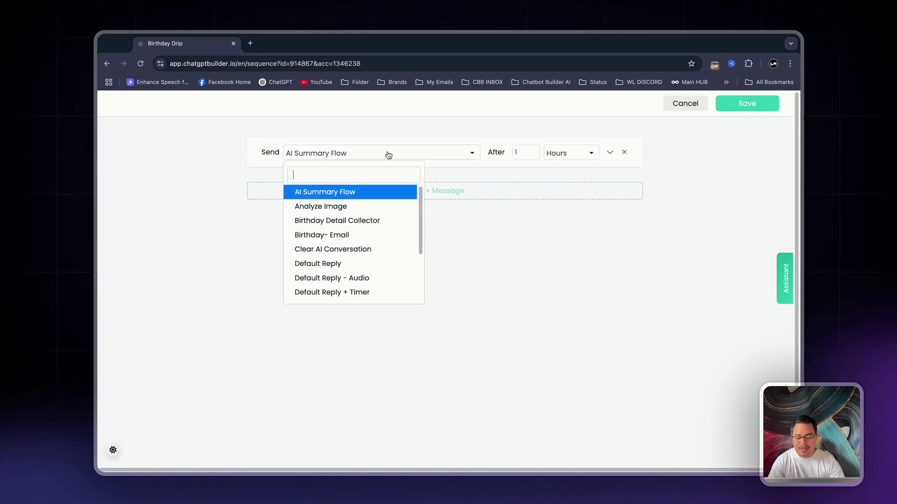
type("bri")
key("BackSpace")
key("BackSpace")
left_click(365, 210)
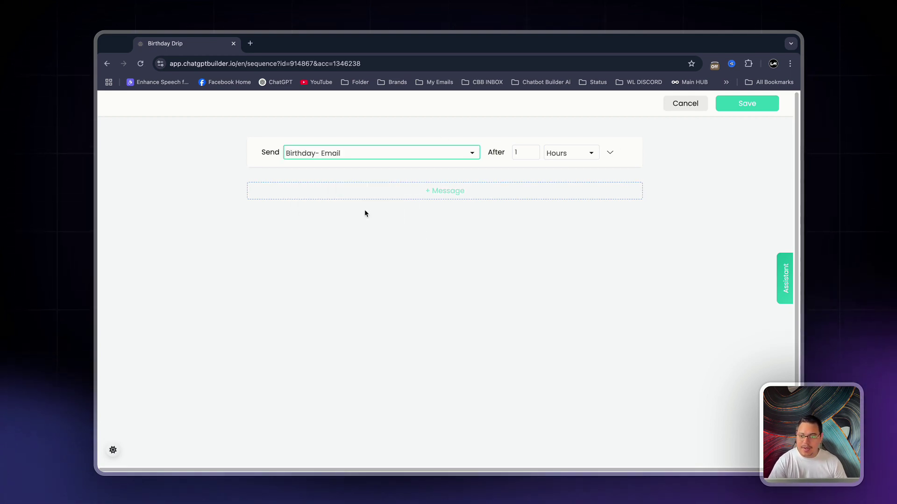
left_click(570, 154)
left_click(577, 214)
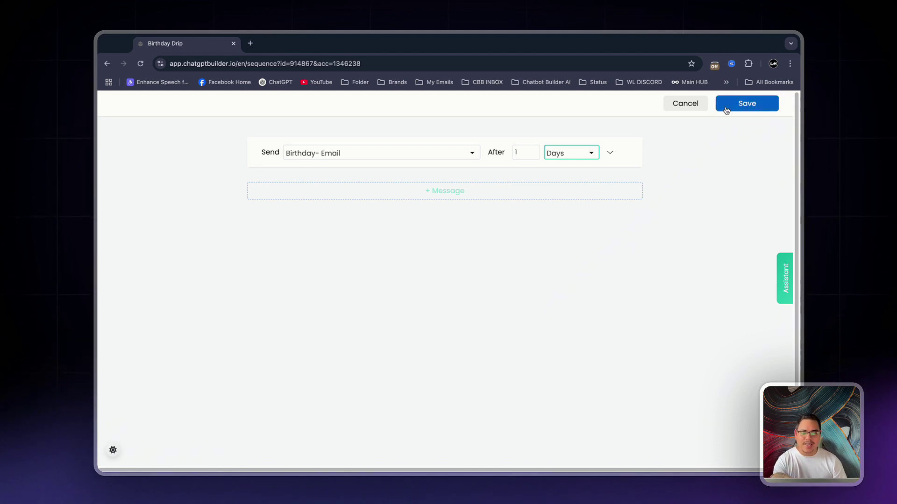
left_click(727, 108)
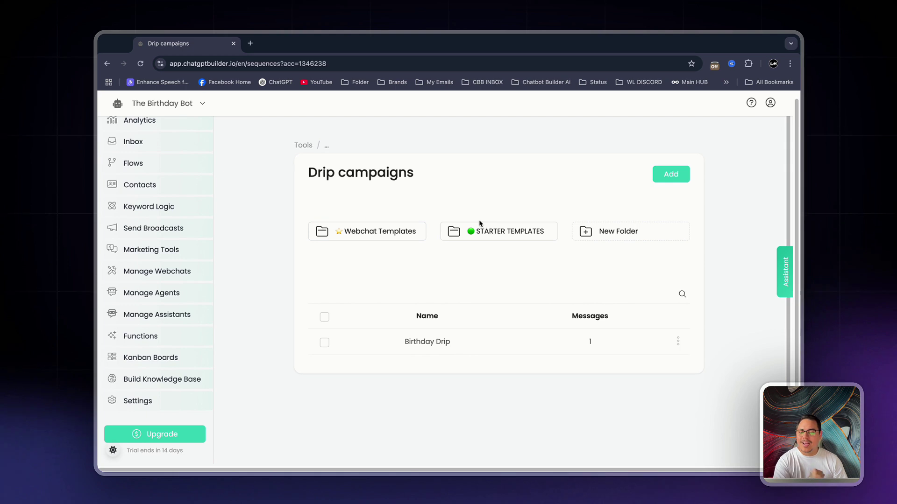
- Open the Birthday Detail Collector flow and correct the opening message to say 'so that'
left_click(154, 166)
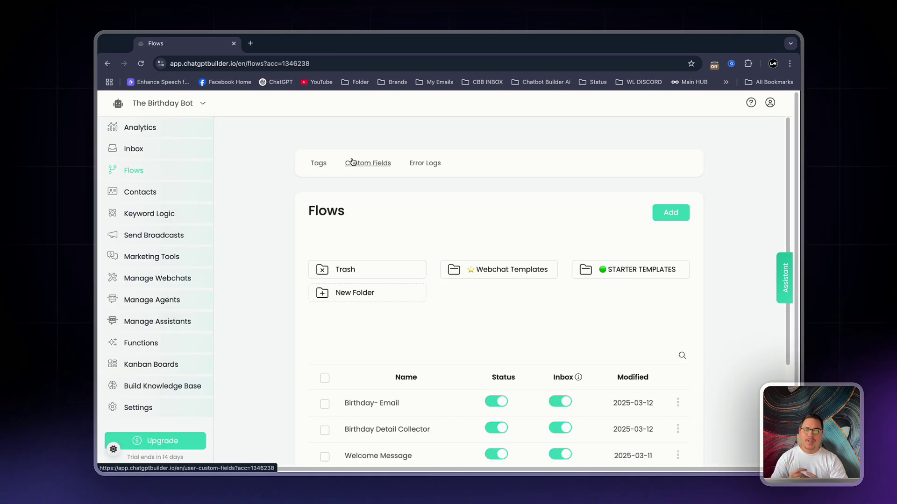
scroll(525, 292, "down", 3)
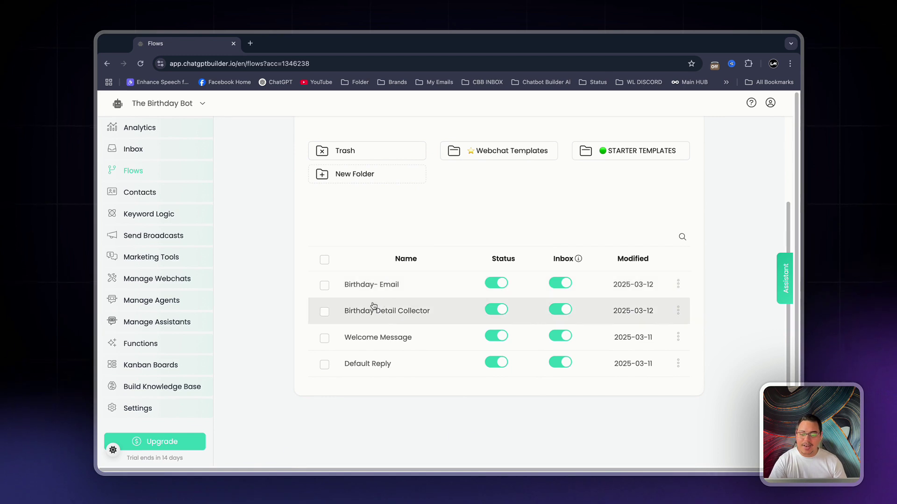
left_click(447, 319)
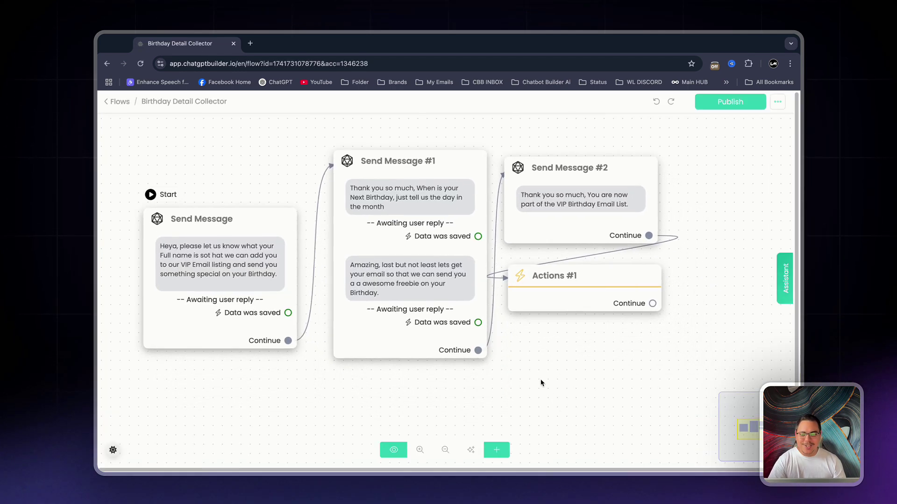
left_click_drag(251, 259, 206, 197)
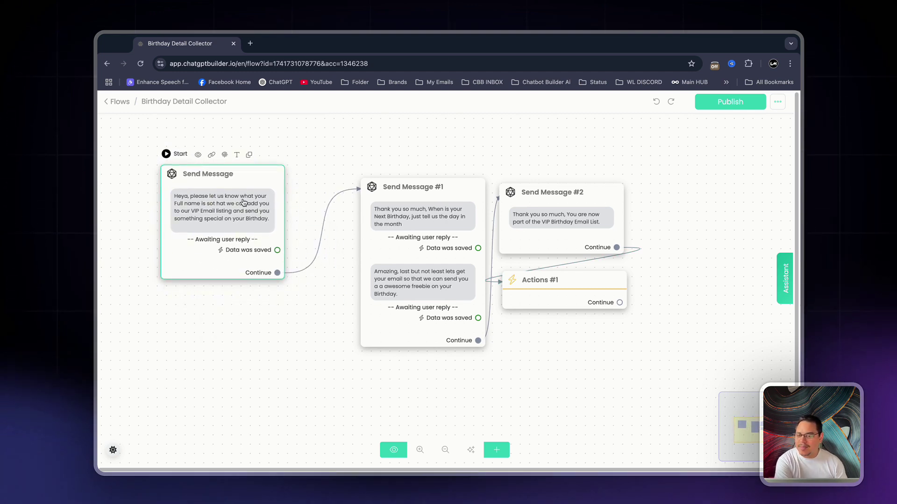
left_click(218, 208)
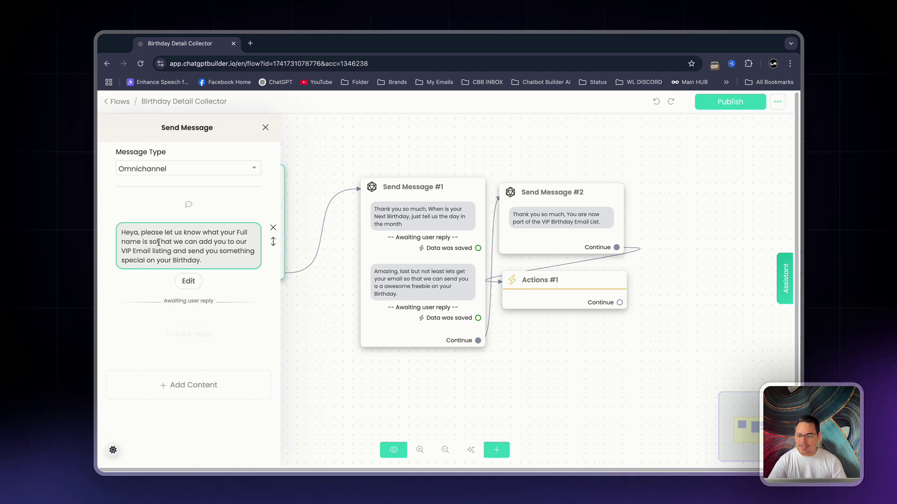
left_click(157, 242)
type("t")
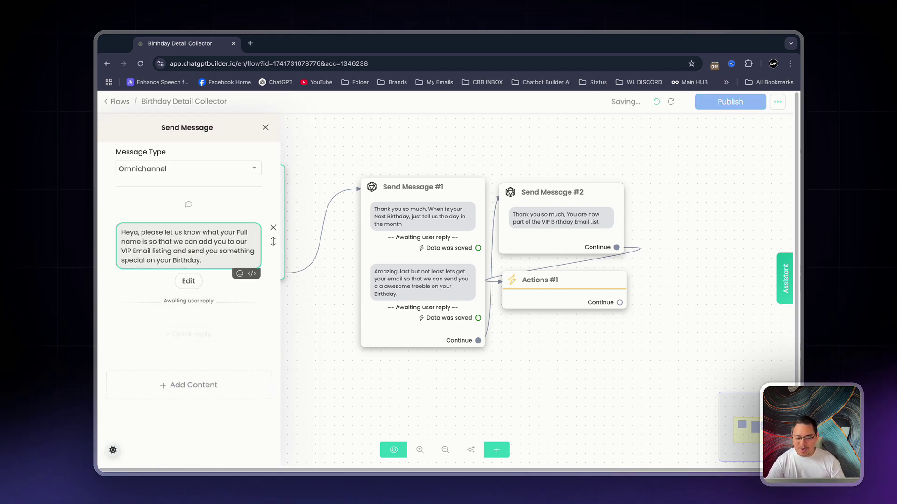
left_click(360, 347)
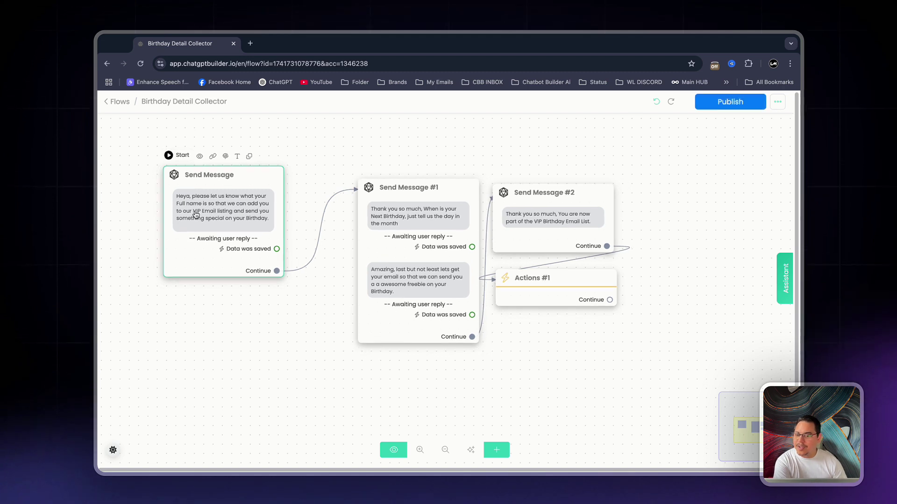
- Delete the repeated 'a' from Send Message #1's email request
scroll(195, 213, "up", 1)
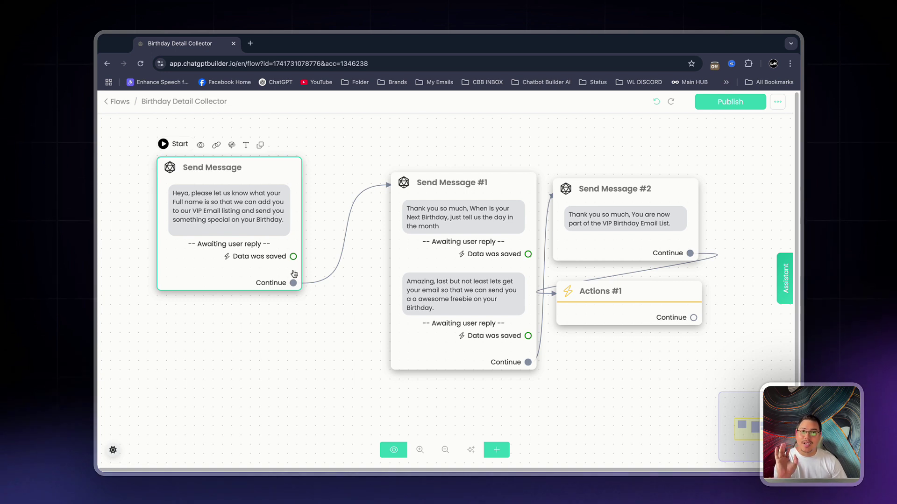
left_click_drag(405, 310, 337, 296)
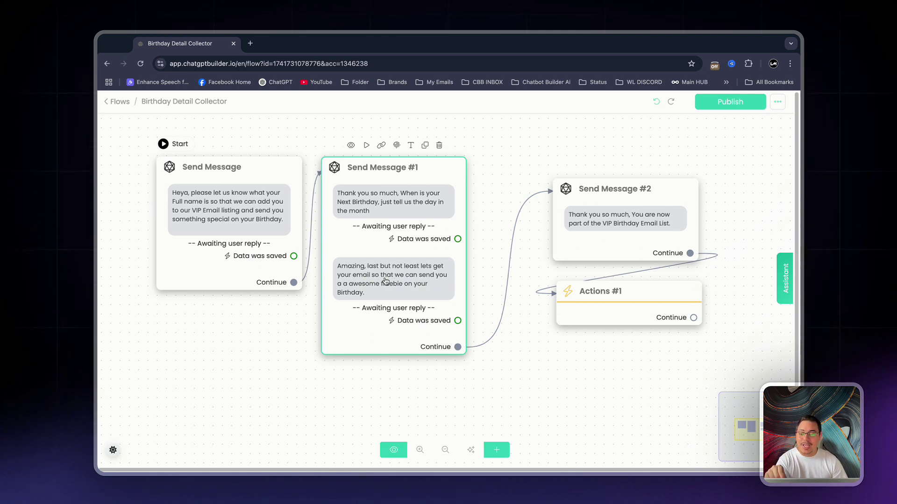
left_click(354, 291)
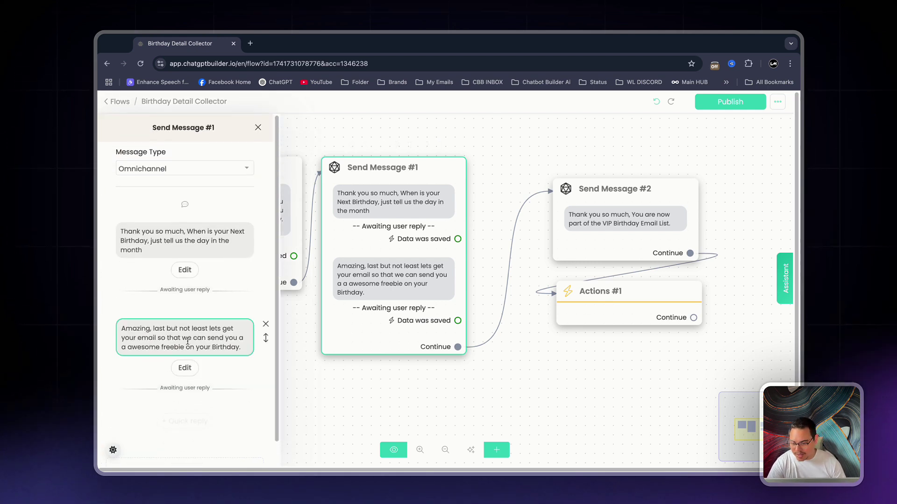
key("BackSpace")
left_click(314, 378)
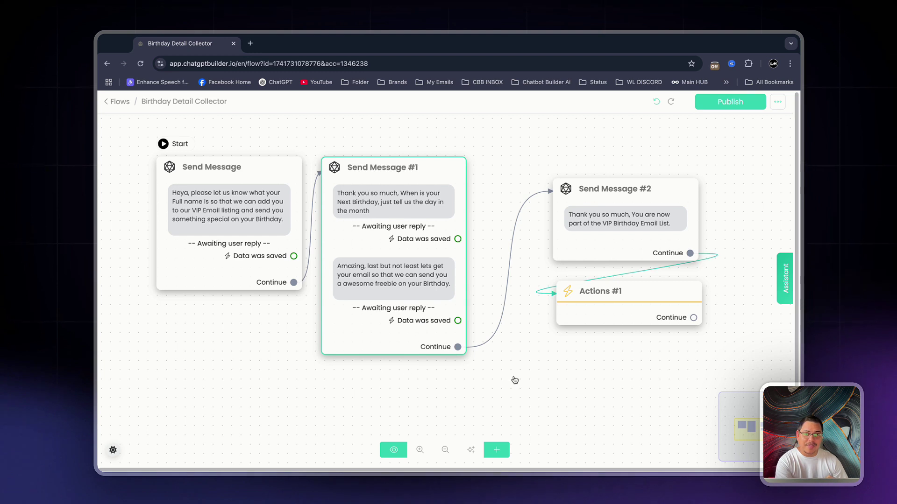
- Move Send Message #2 and Actions #1 closer to Send Message #1
left_click_drag(597, 248, 521, 227)
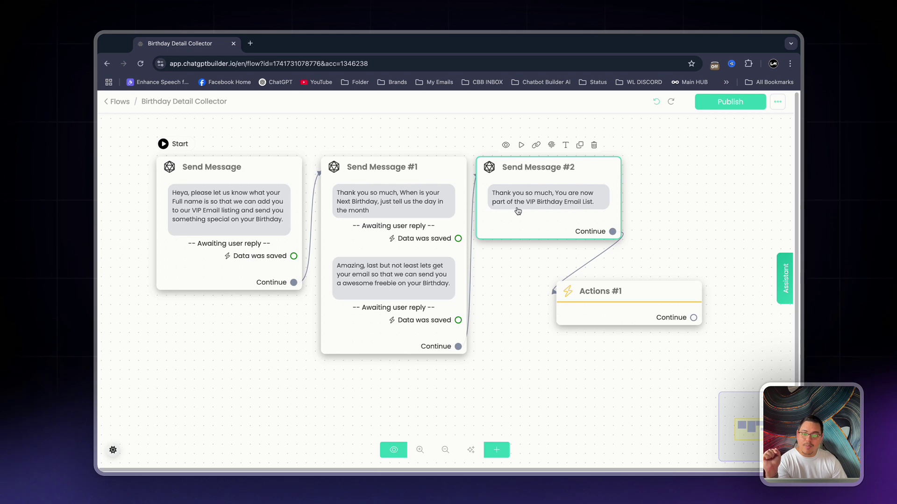
left_click(642, 301)
left_click_drag(641, 301, 570, 274)
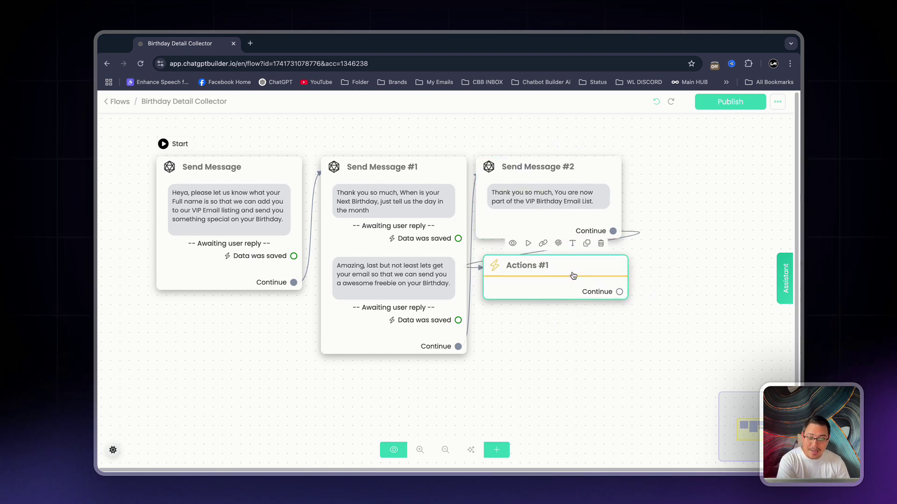
- Make Actions #1 subscribe contacts to Birthday Drip, then publish the flow
left_click(570, 275)
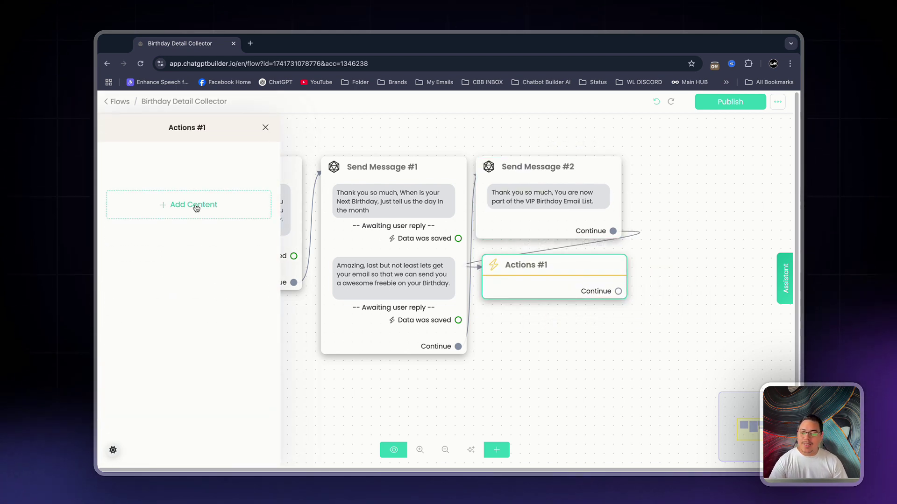
left_click(195, 204)
mouse_move(125, 231)
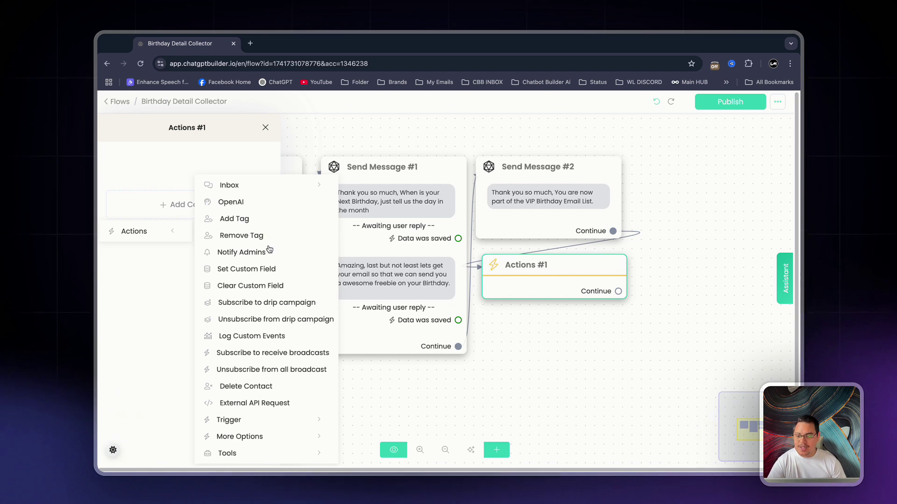
left_click(267, 303)
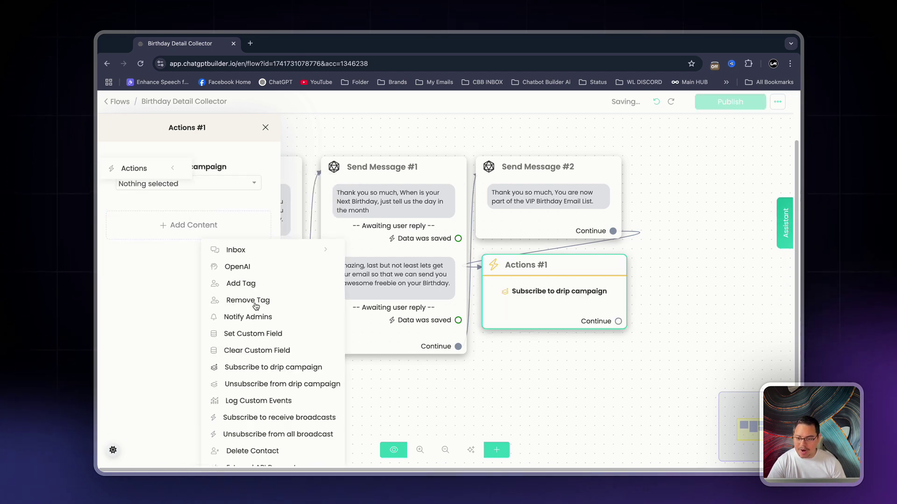
left_click(154, 183)
left_click(227, 223)
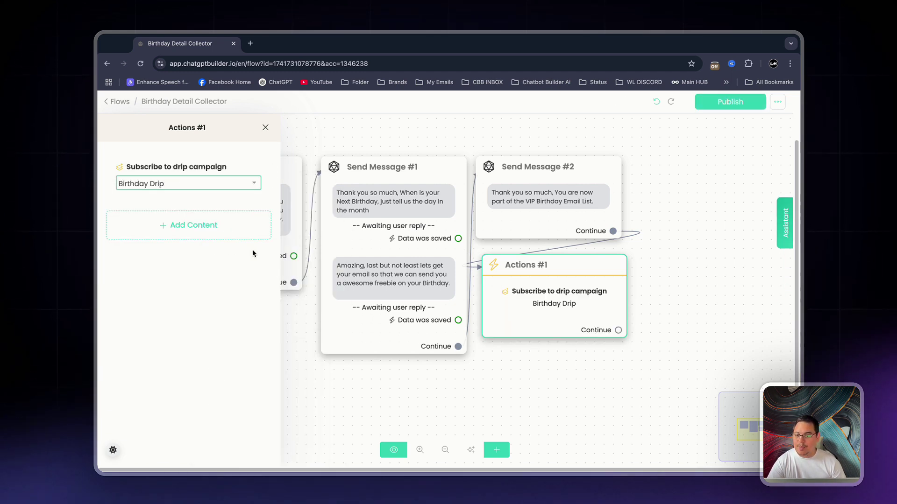
left_click(584, 411)
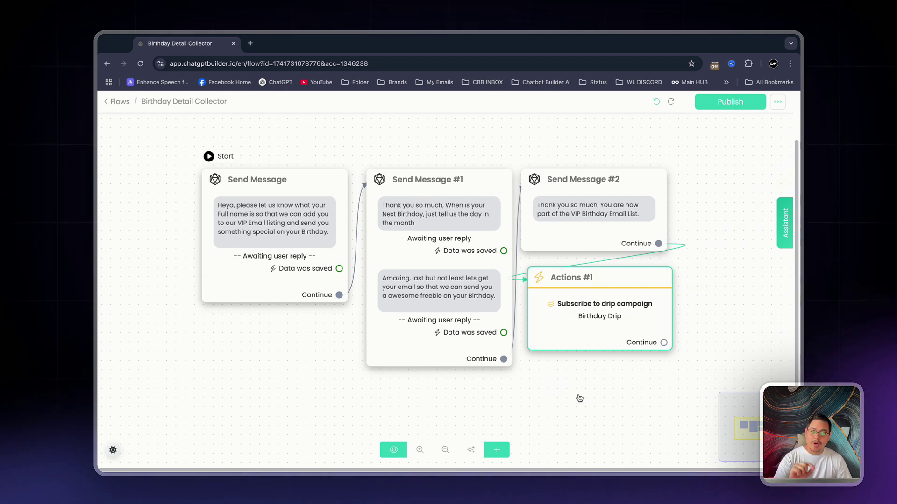
left_click(718, 104)
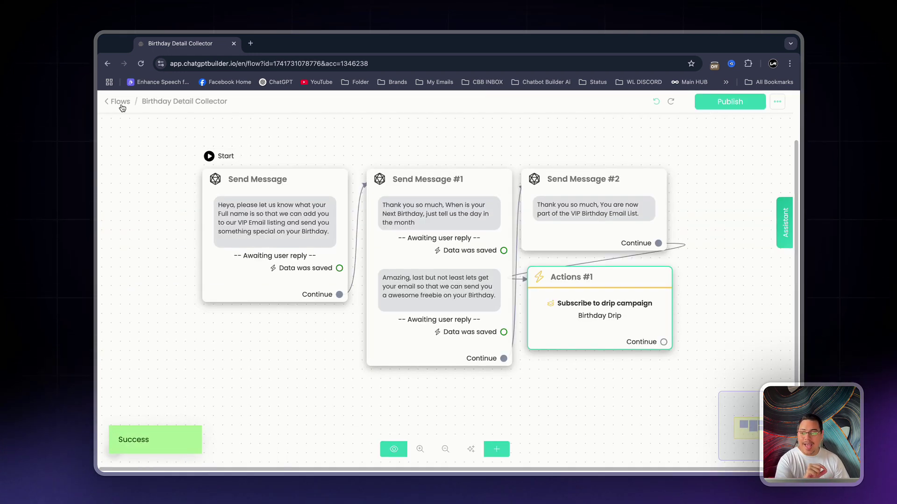
- In the Birthday- Email flow, make the opening message unsubscribe contacts from Birthday Drip
left_click(122, 107)
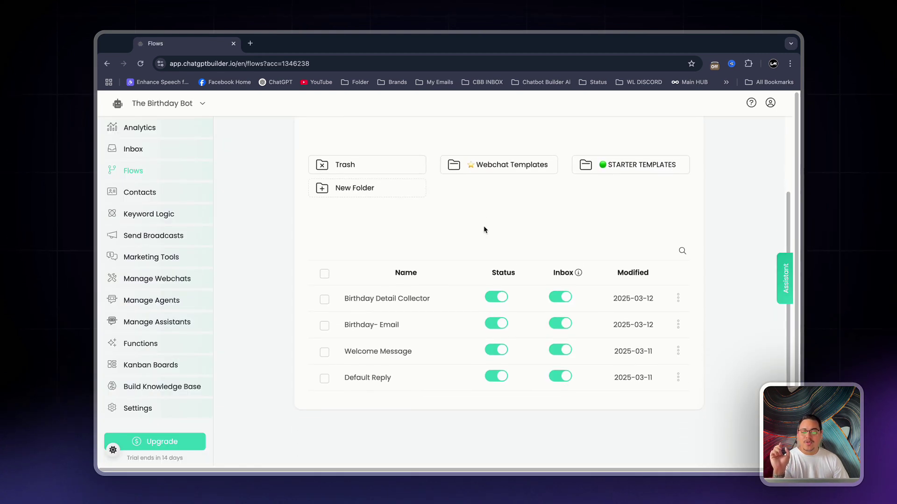
scroll(477, 227, "down", 1)
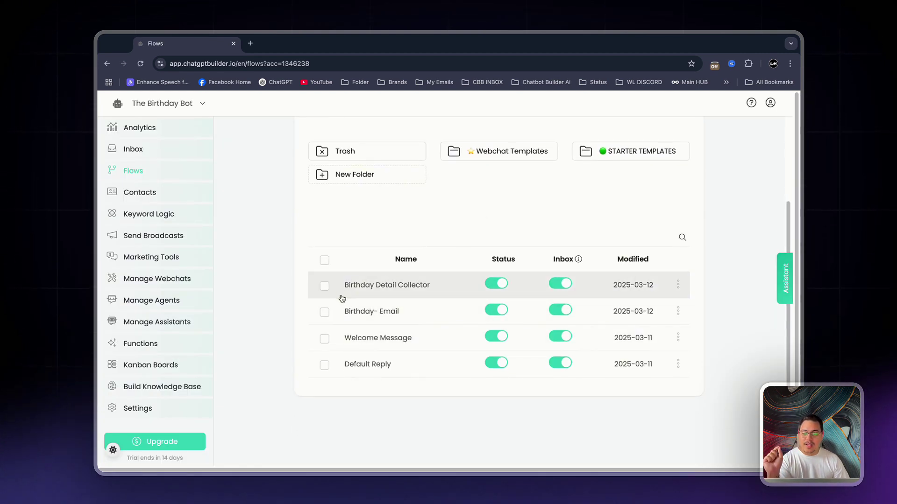
left_click(421, 314)
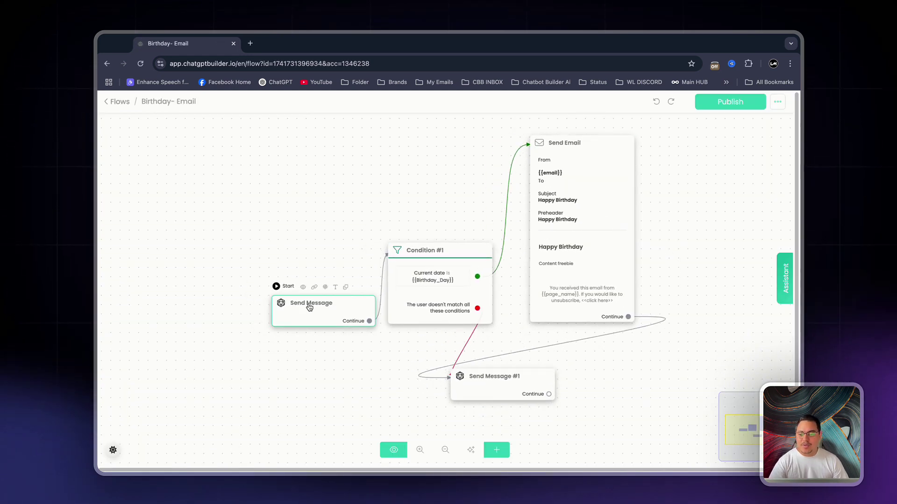
left_click(309, 307)
left_click(190, 304)
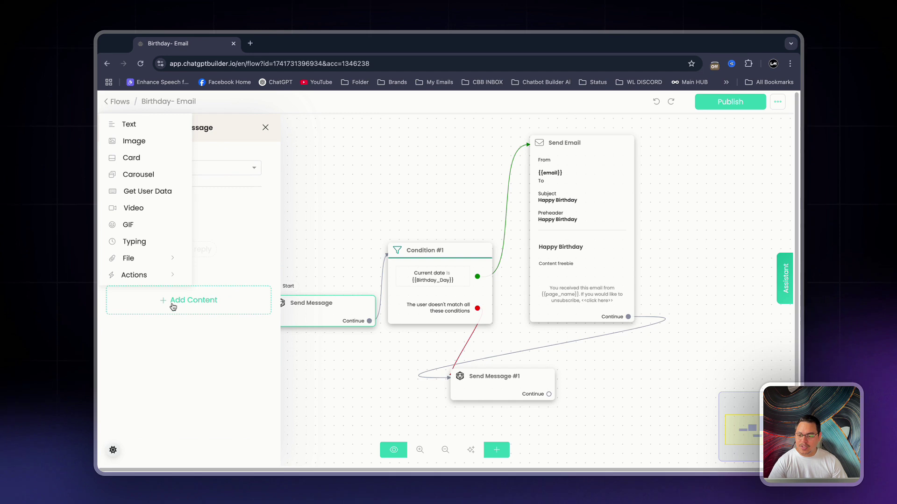
left_click(154, 279)
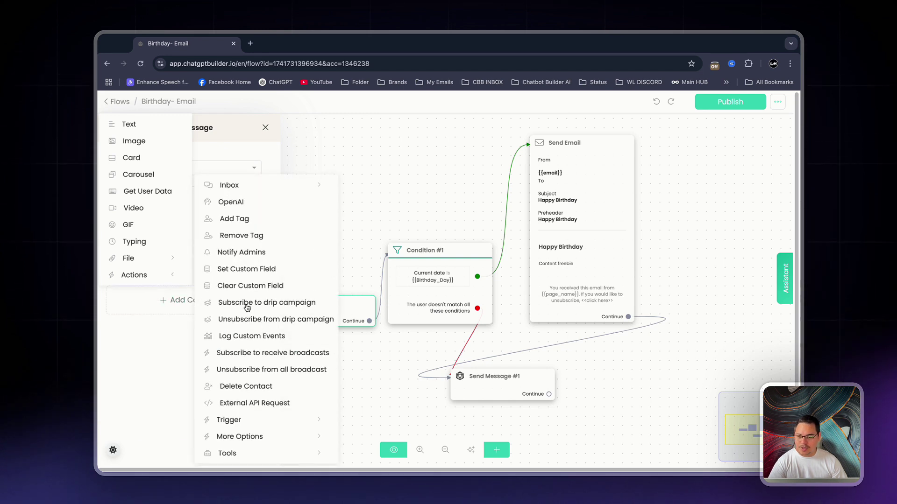
left_click(248, 321)
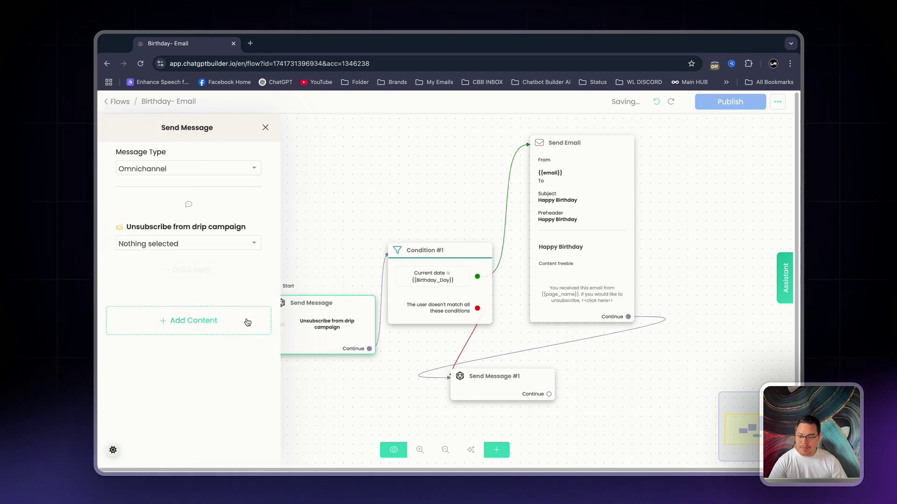
left_click(167, 244)
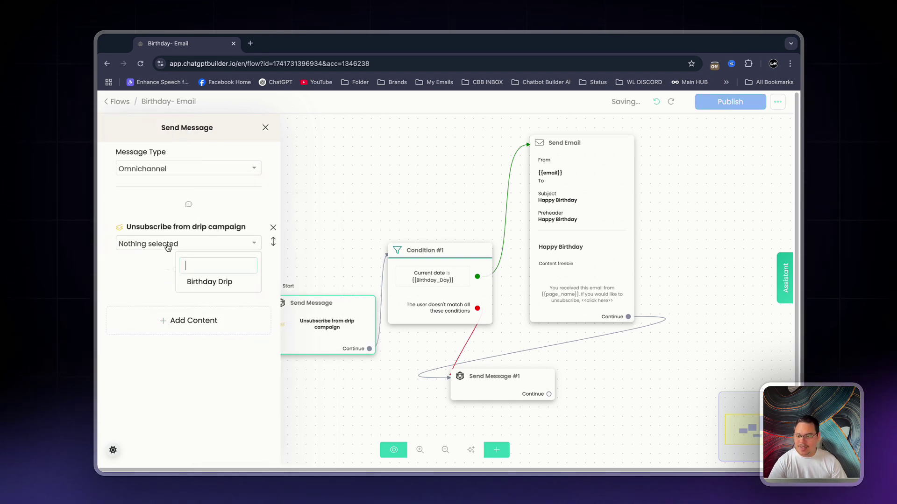
left_click(225, 280)
left_click(290, 251)
- Add a subscribe-to-Birthday Drip action to Send Message #1
left_click_drag(489, 389, 566, 381)
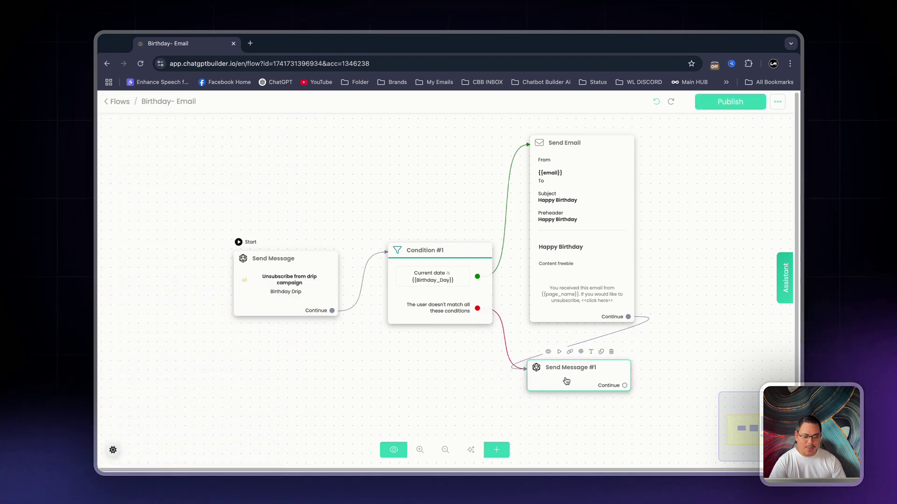
left_click(187, 300)
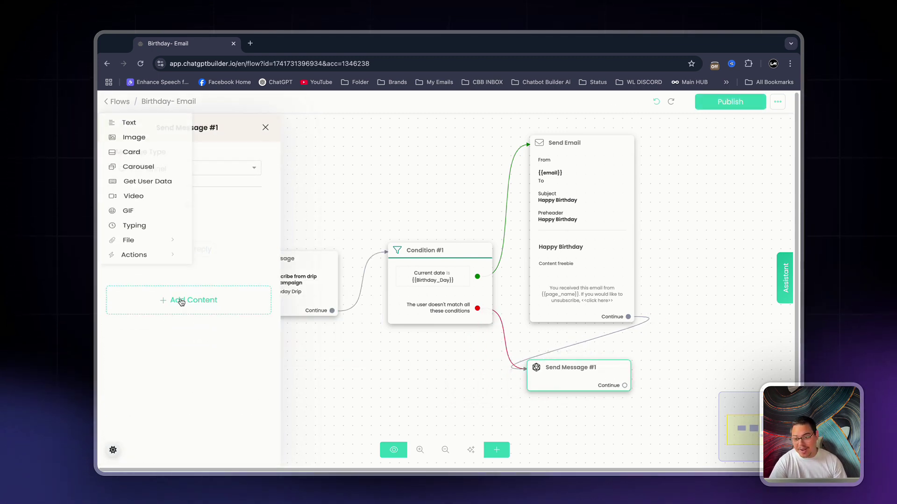
left_click(136, 275)
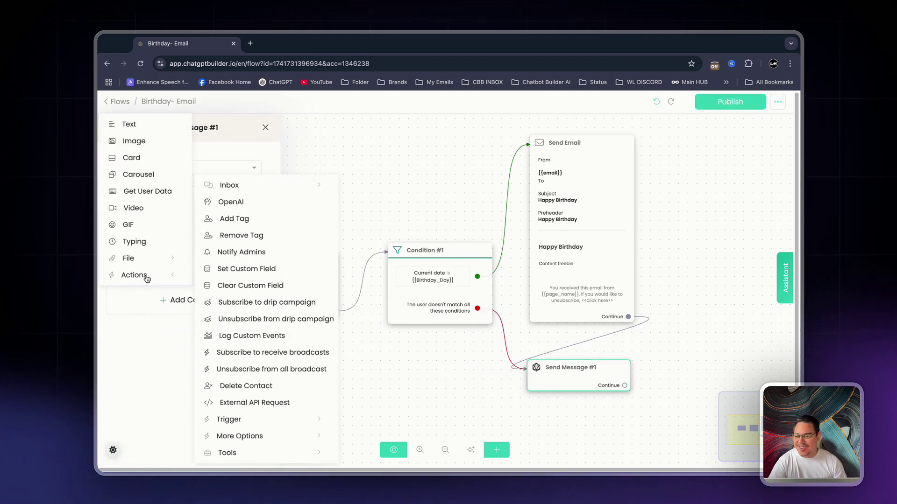
left_click(278, 302)
left_click(184, 243)
left_click(203, 283)
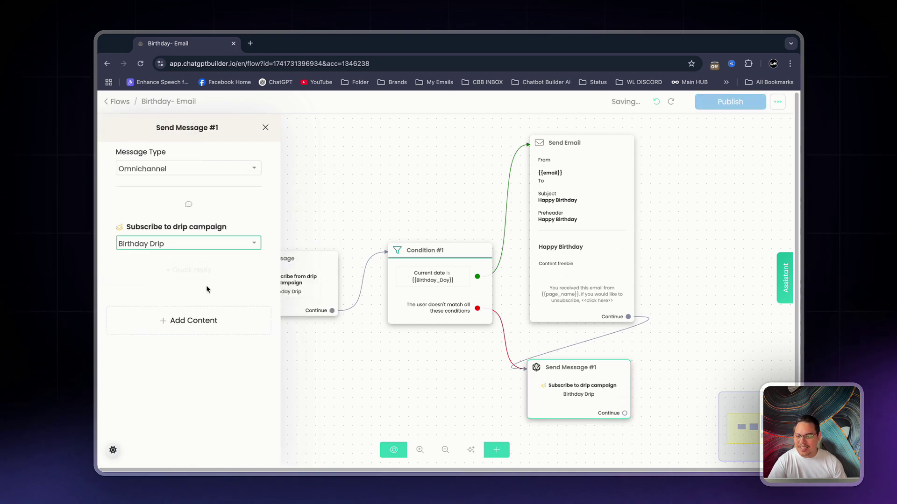
left_click(650, 196)
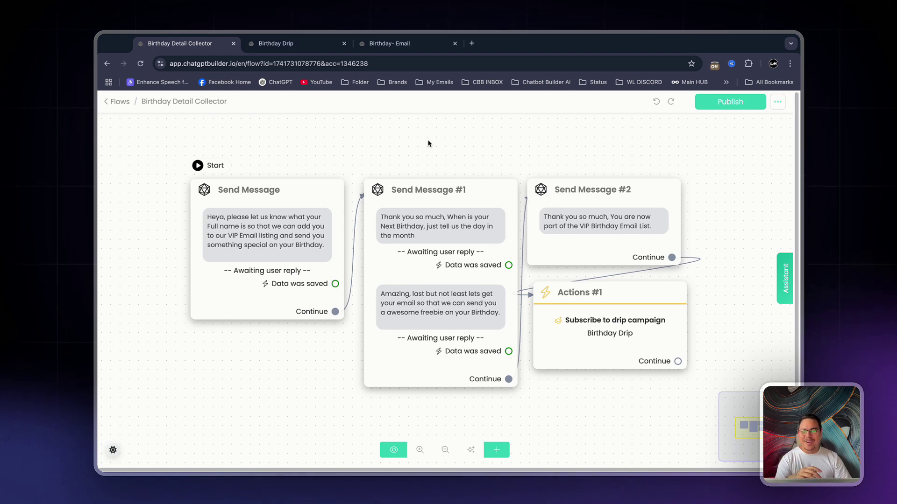
- In Birthday Detail Collector, move the message nodes and Actions #1 closer together
left_click(273, 43)
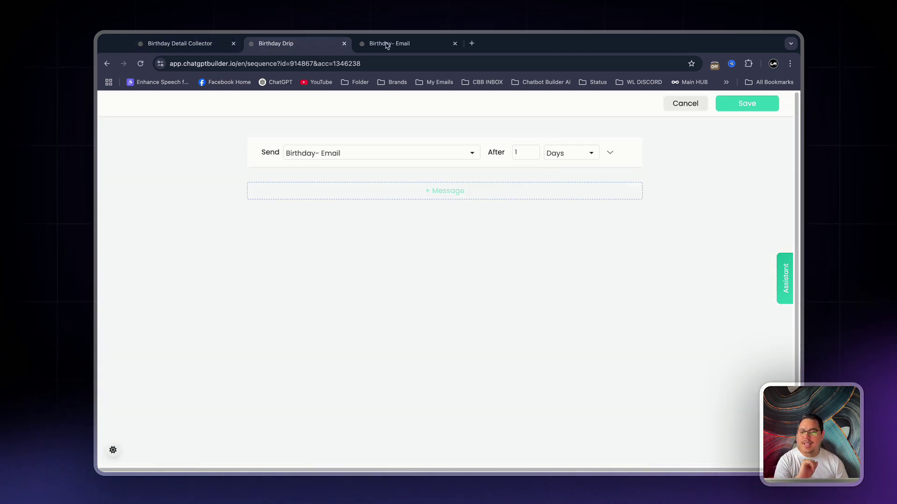
left_click(376, 44)
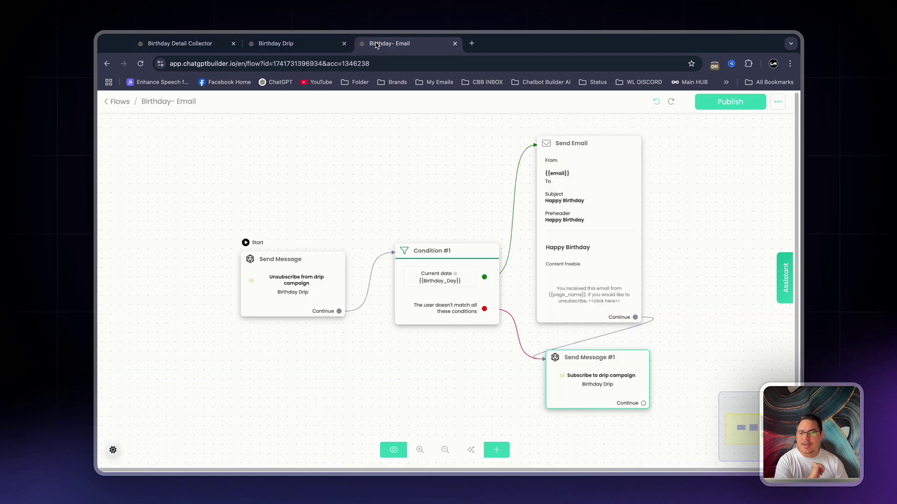
left_click(191, 45)
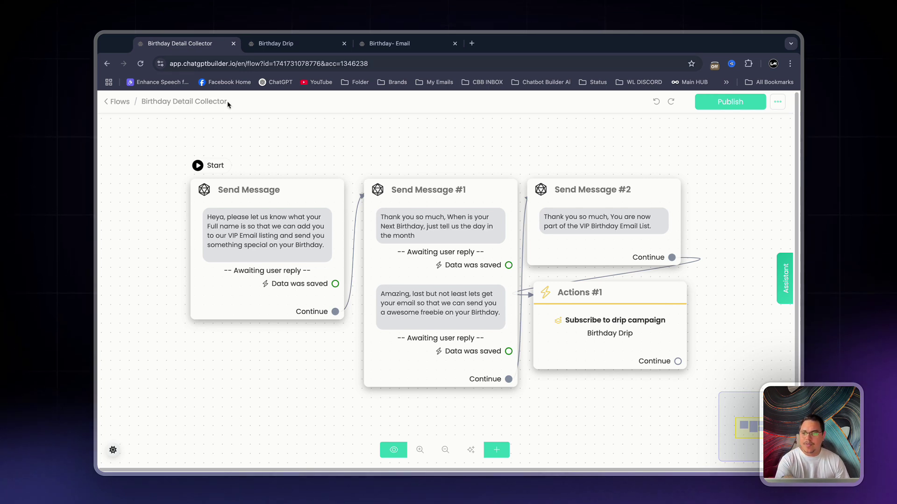
left_click_drag(237, 206, 192, 187)
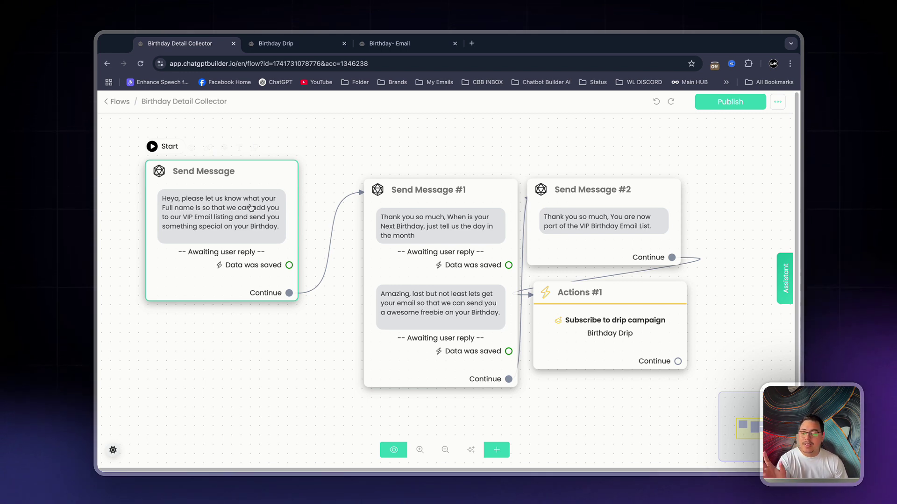
left_click_drag(409, 247, 357, 227)
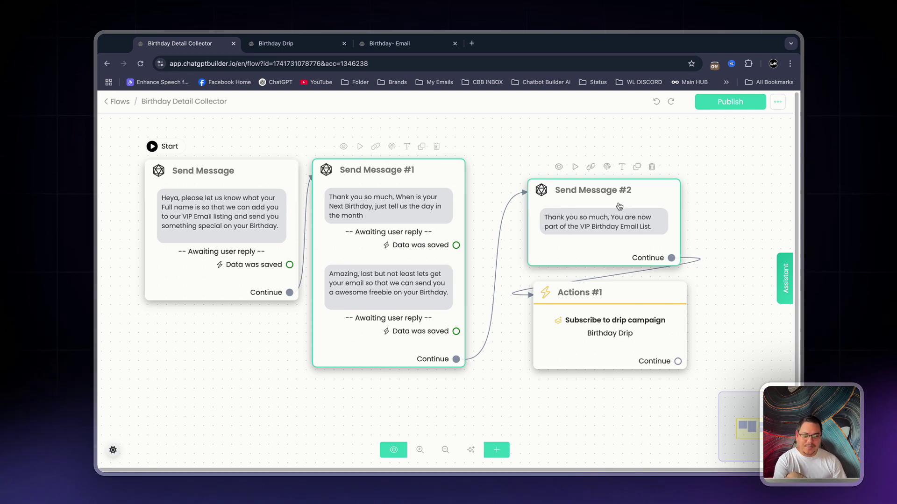
left_click_drag(619, 206, 566, 185)
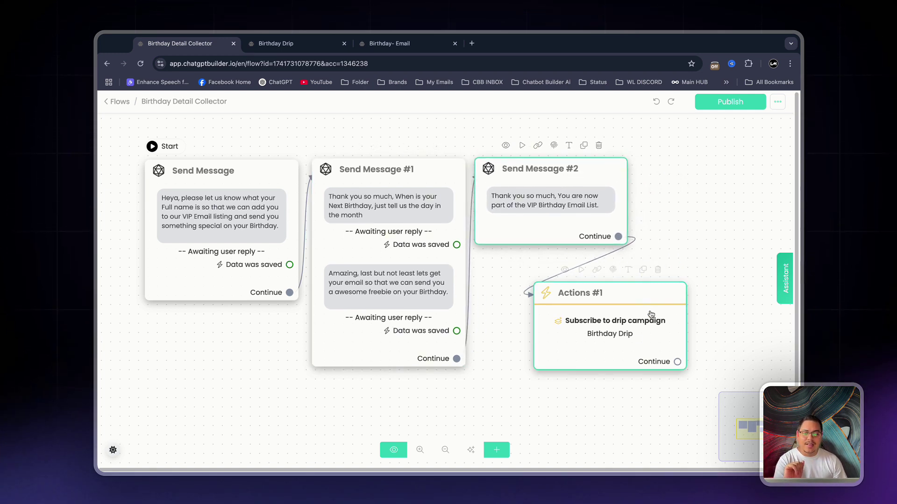
left_click_drag(651, 314, 601, 293)
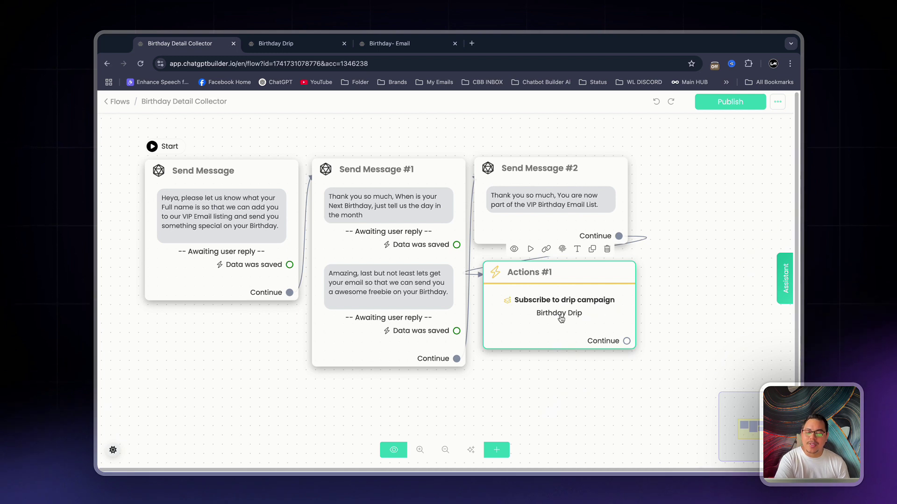
- Review the Birthday Drip sequence, then switch to the Birthday- Email flow
left_click(288, 45)
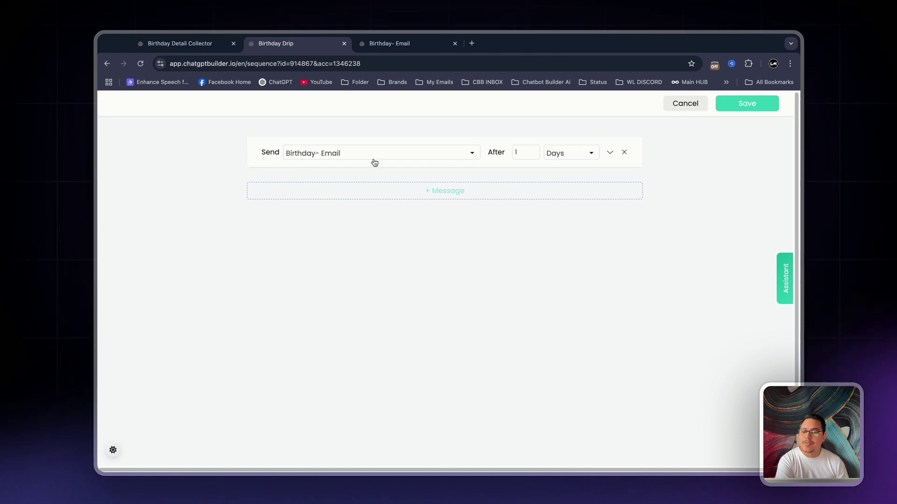
left_click(380, 44)
key("ctrl+shift+Tab")
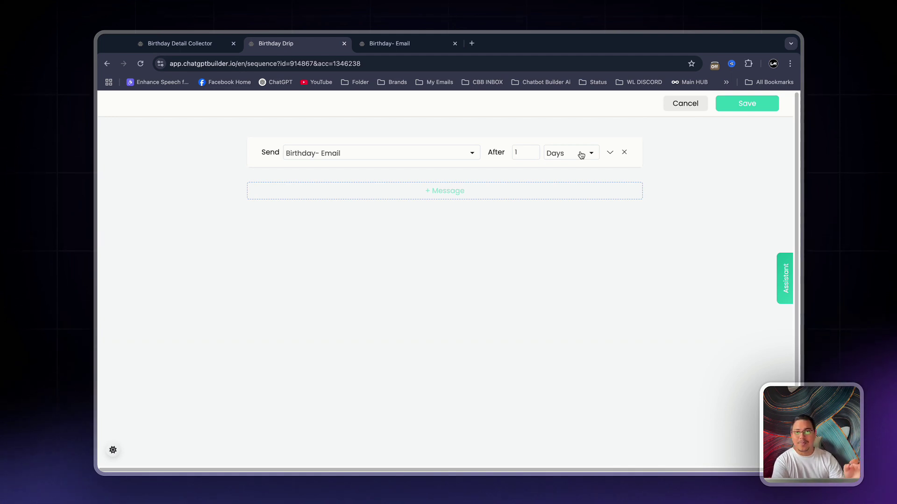
left_click(395, 44)
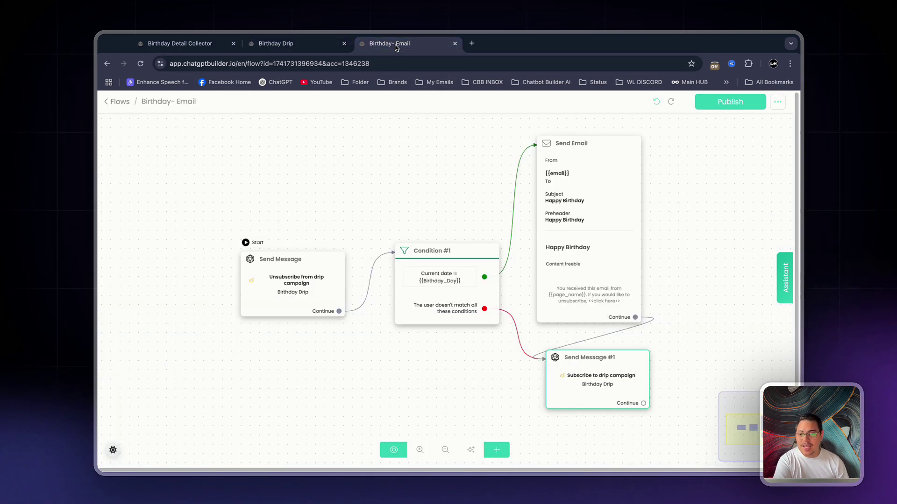
- Compact the Birthday- Email layout by moving Condition #1, Send Email and Send Message #1 left
left_click_drag(289, 292, 316, 288)
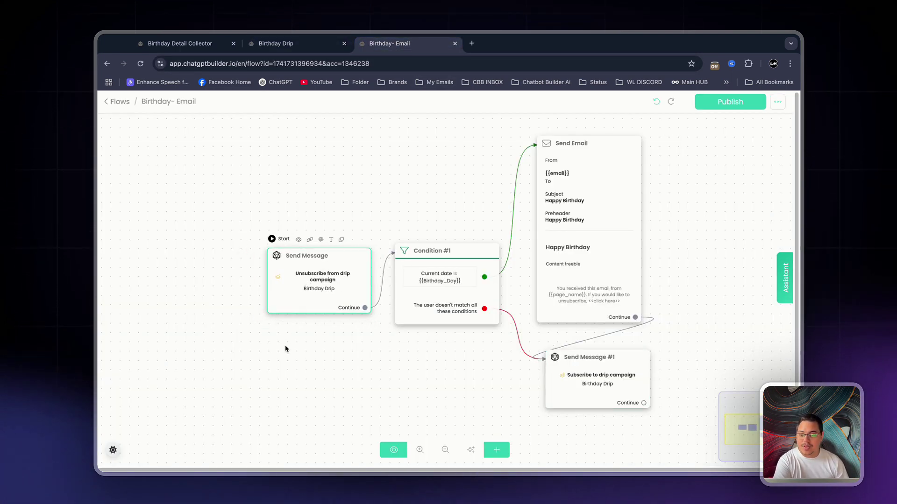
scroll(327, 339, "right", 5)
left_click(349, 331)
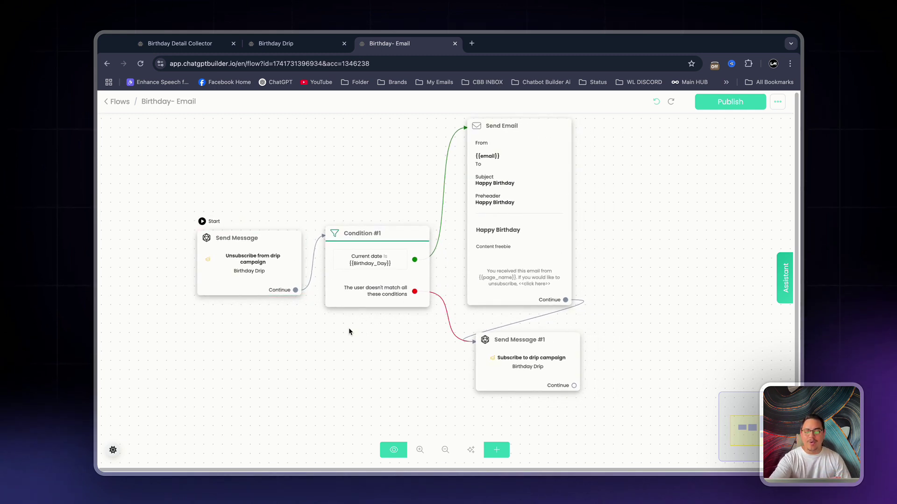
left_click_drag(352, 292, 314, 294)
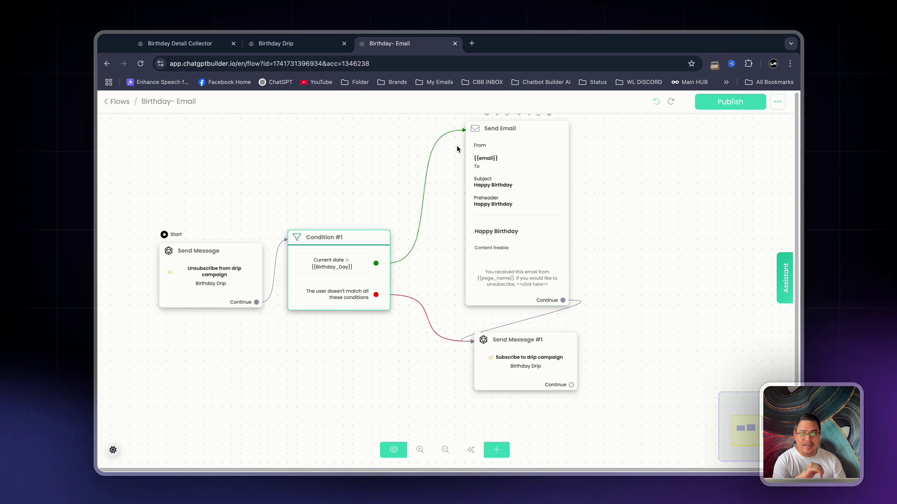
left_click_drag(507, 153, 487, 152)
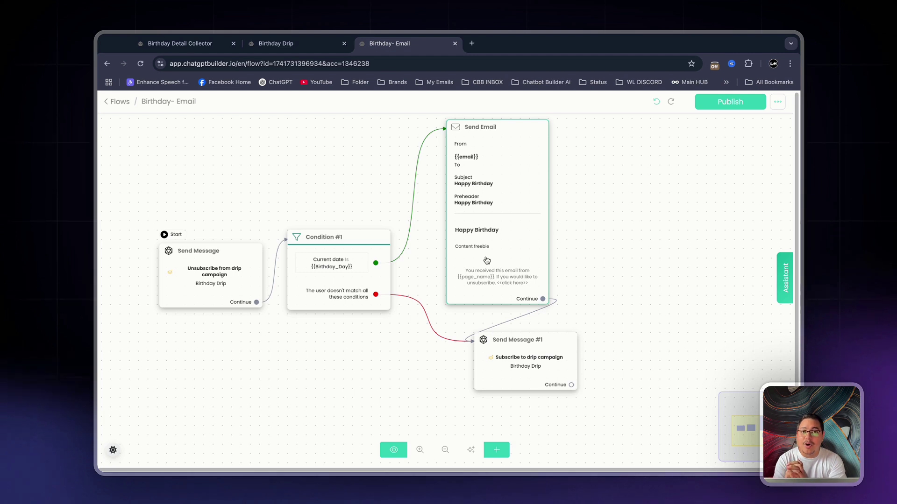
left_click_drag(531, 351, 464, 350)
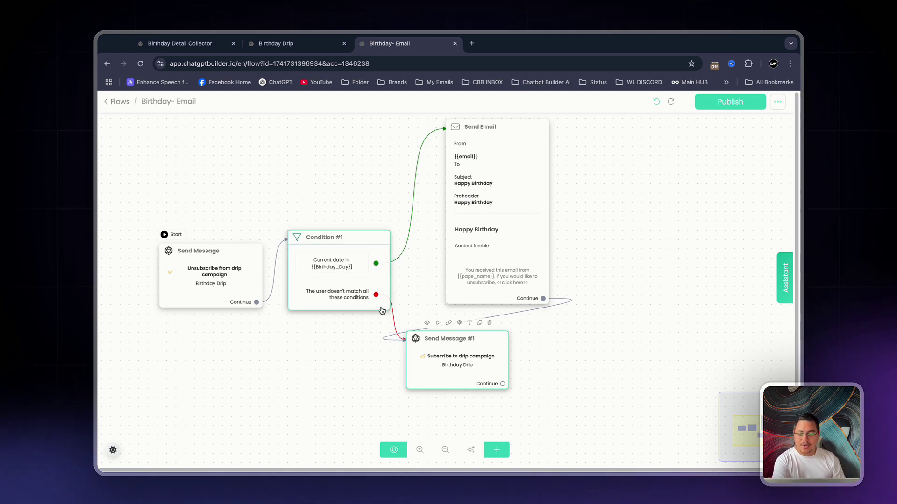
scroll(397, 318, "down", 1)
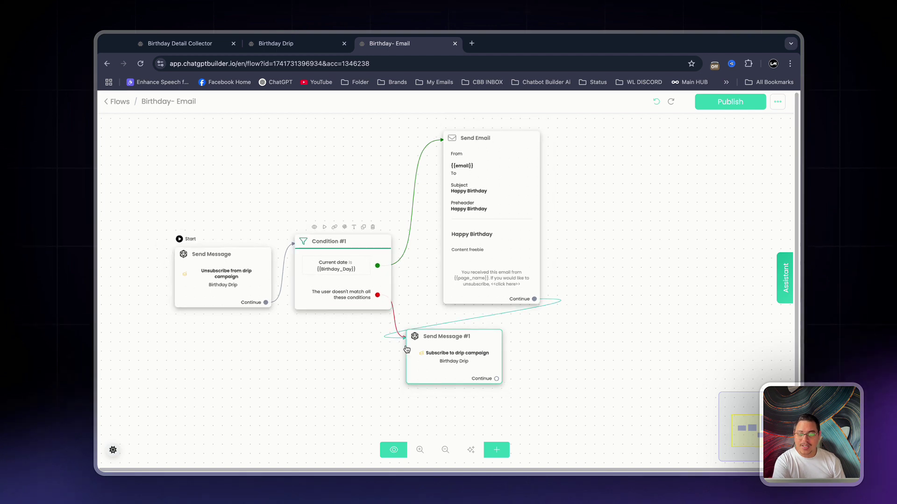
left_click_drag(432, 362, 474, 357)
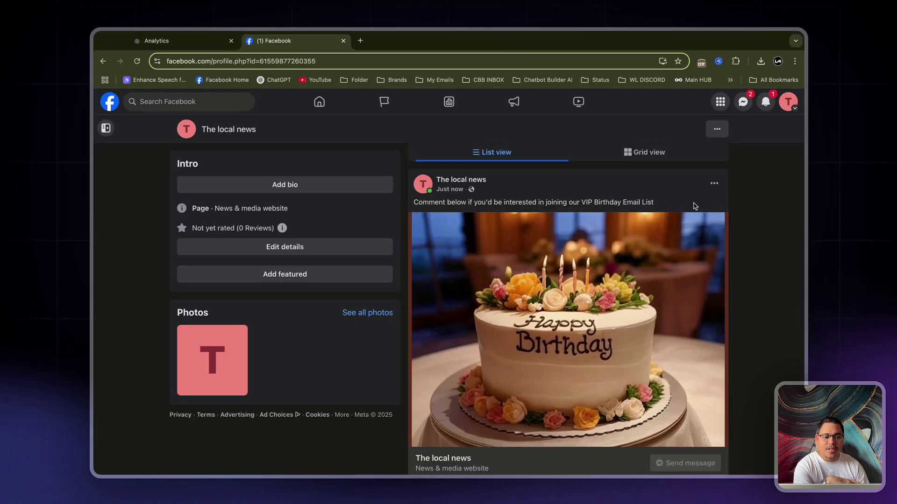
scroll(694, 206, "down", 3)
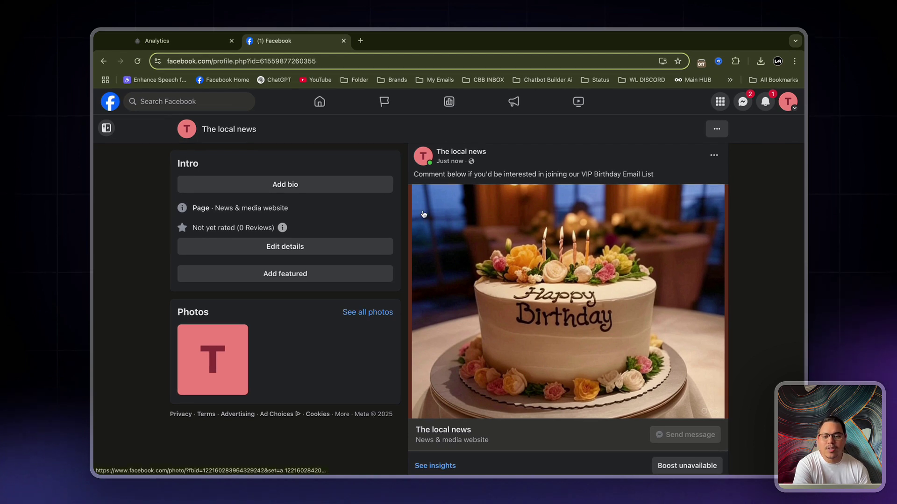
left_click_drag(413, 174, 678, 182)
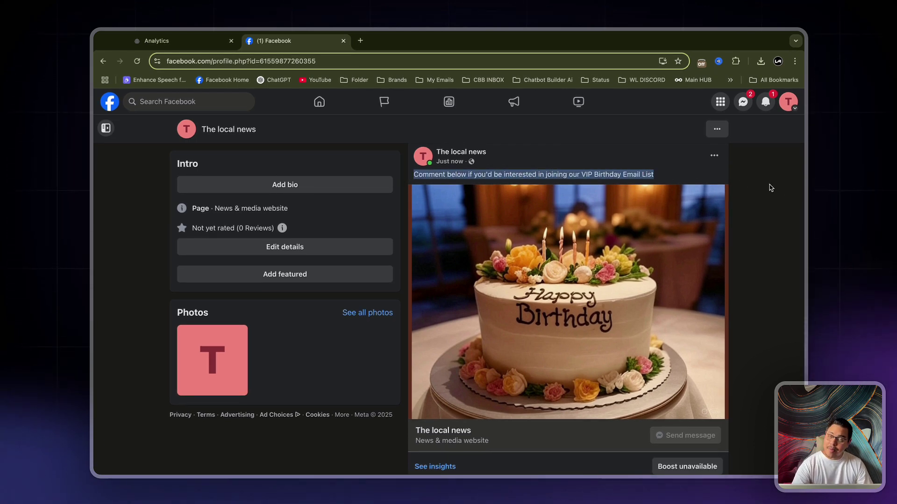
left_click(789, 194)
scroll(757, 196, "down", 2)
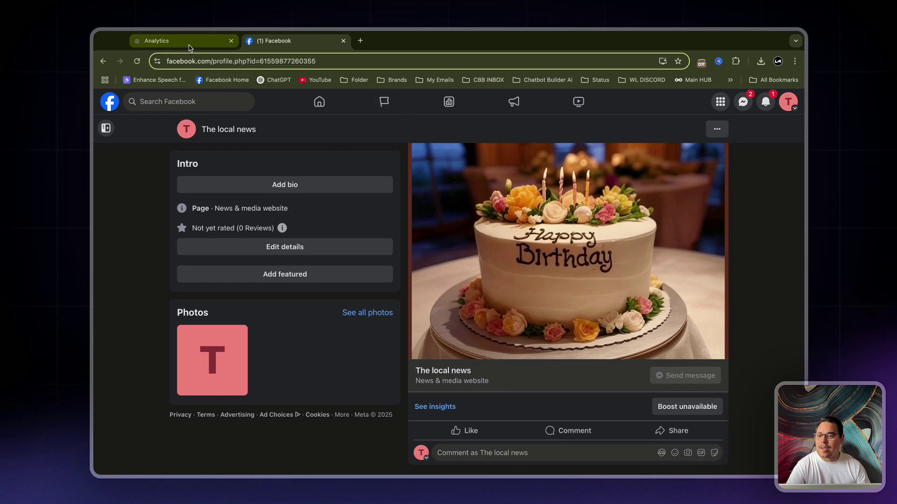
left_click(177, 41)
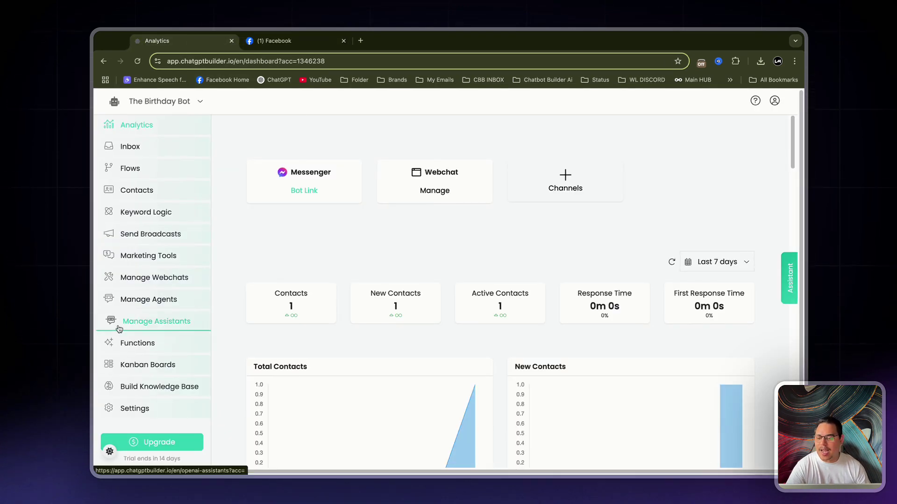
- Set the Facebook Messenger Welcome Message to the Welcome Message flow and save it
left_click(139, 419)
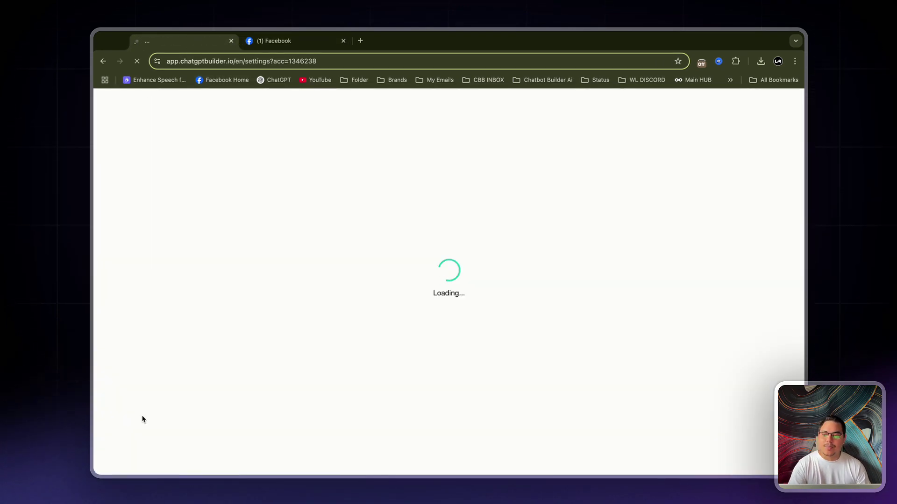
left_click(359, 168)
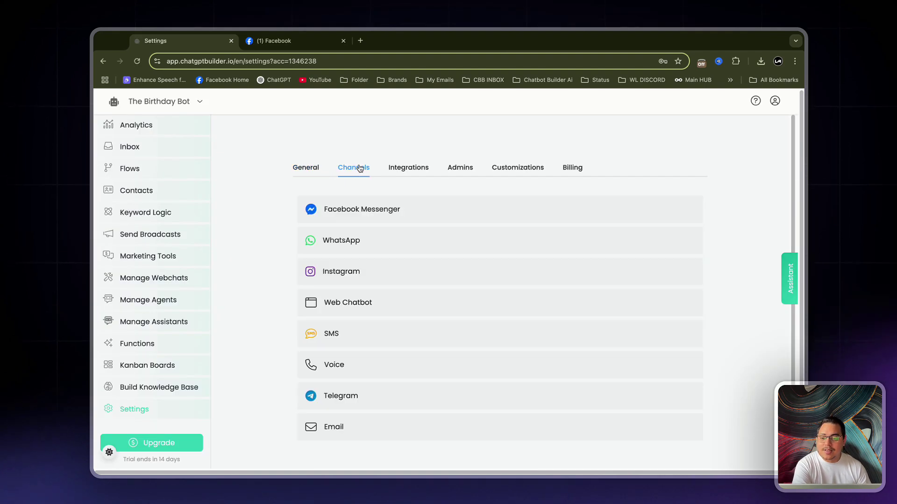
left_click(407, 214)
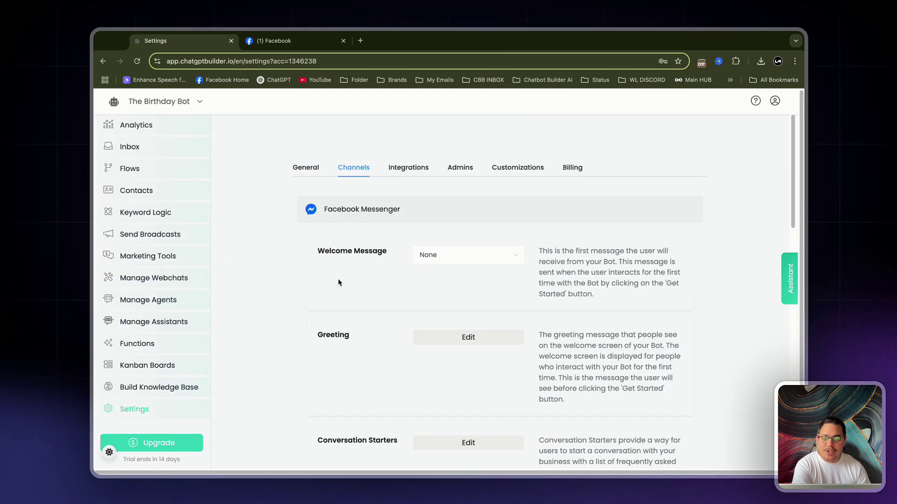
scroll(335, 284, "down", 3)
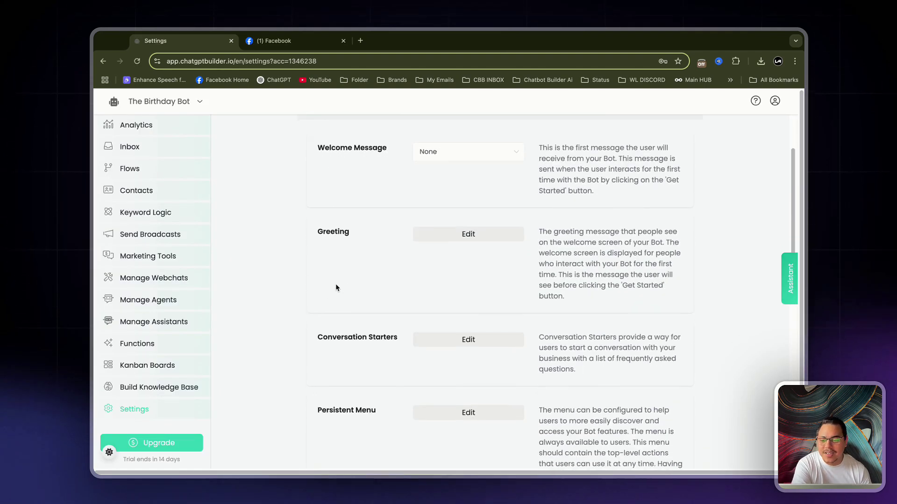
left_click(448, 160)
scroll(467, 219, "down", 3)
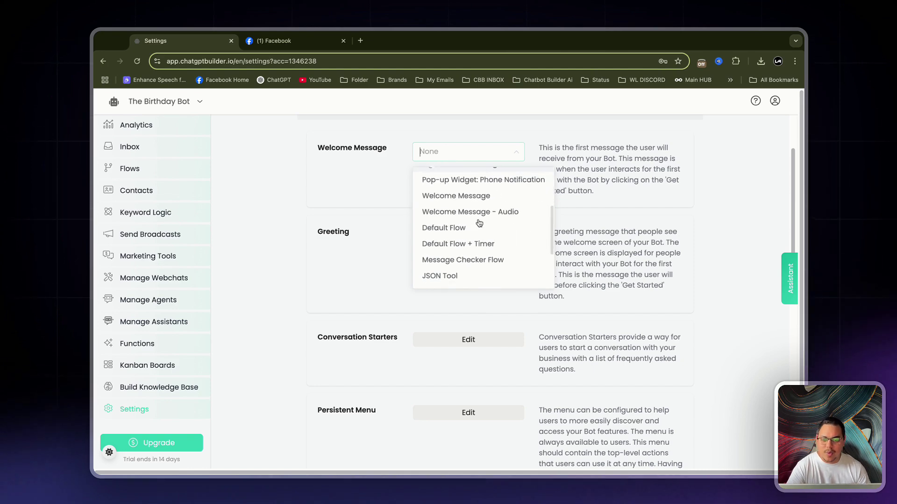
left_click(477, 197)
left_click(728, 100)
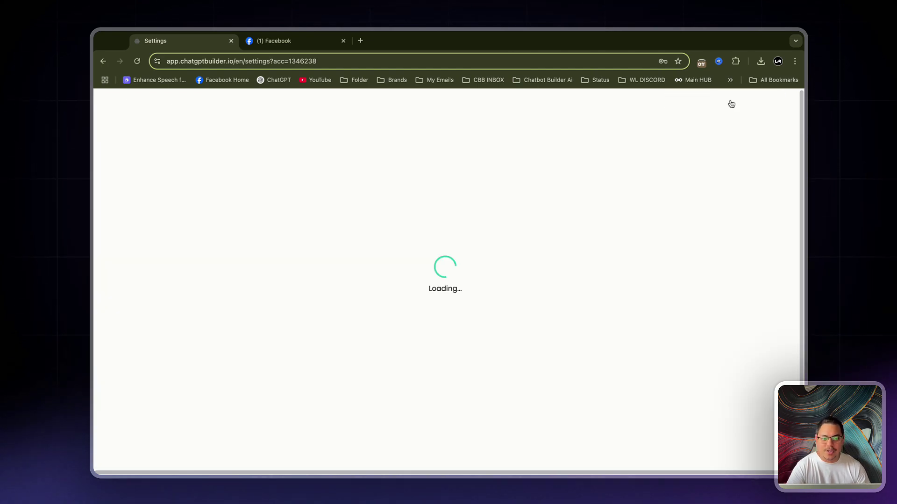
scroll(624, 208, "up", 3)
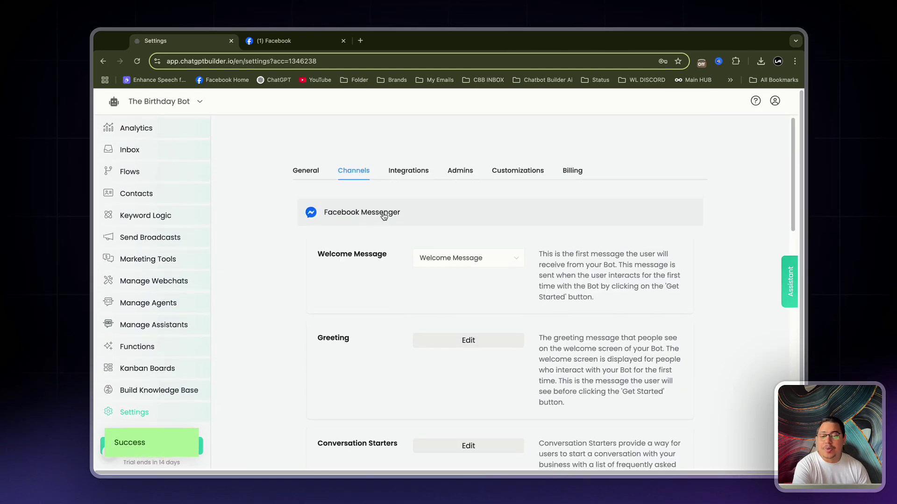
left_click(375, 217)
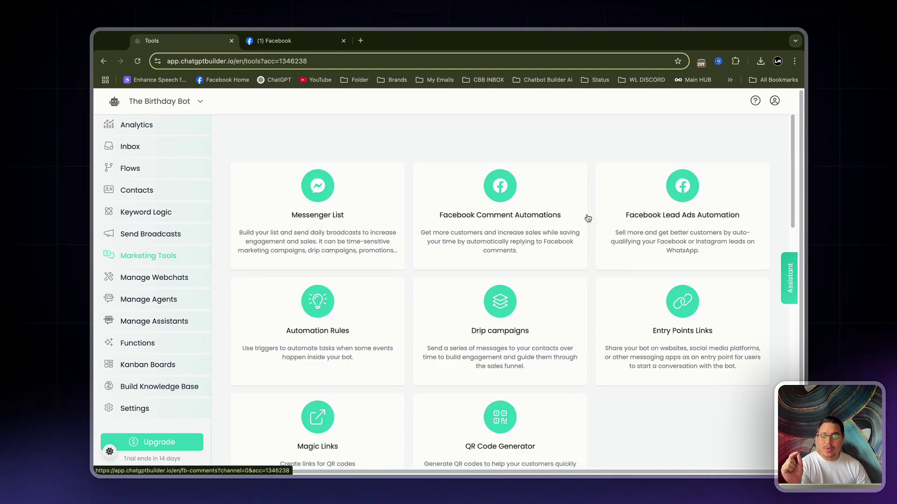
- Create a new Facebook comment automation named 'Birthday Email List'
left_click(529, 201)
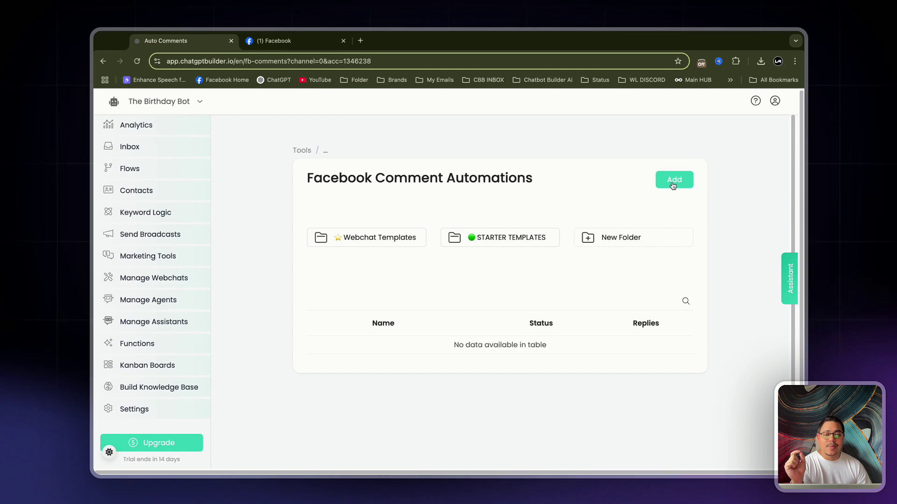
left_click(673, 186)
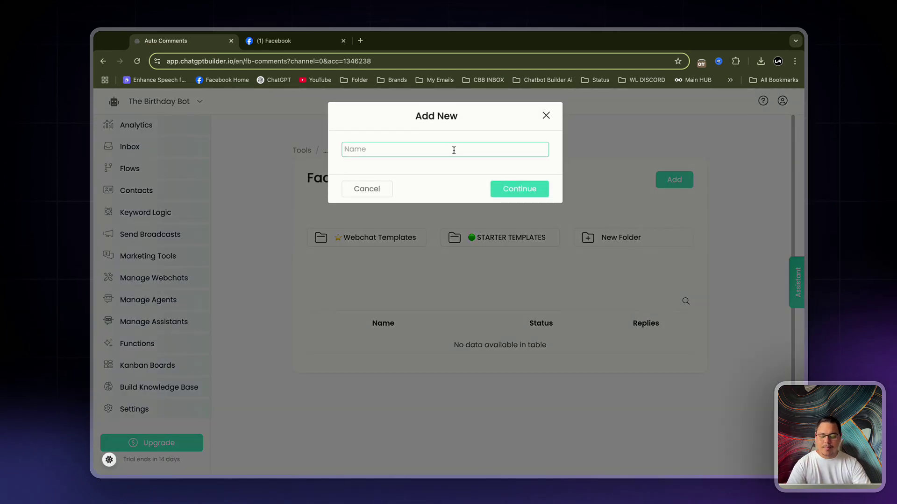
type("Birthday Email List")
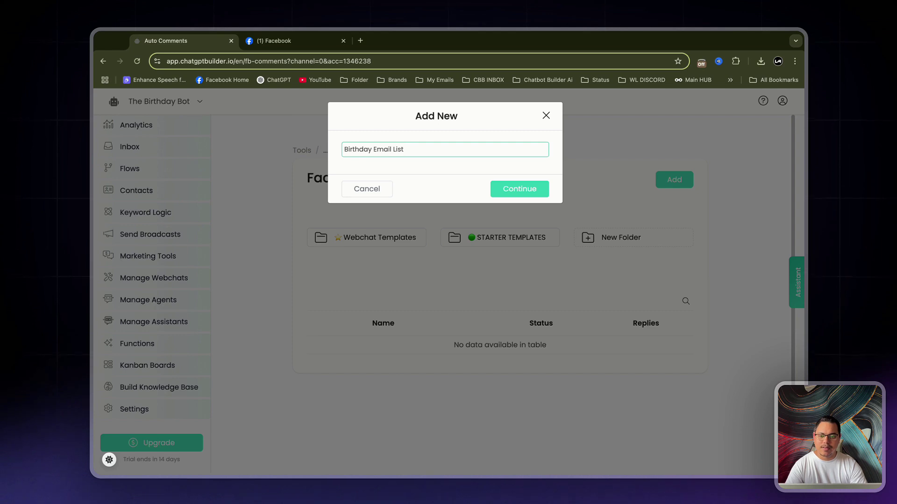
key("Return")
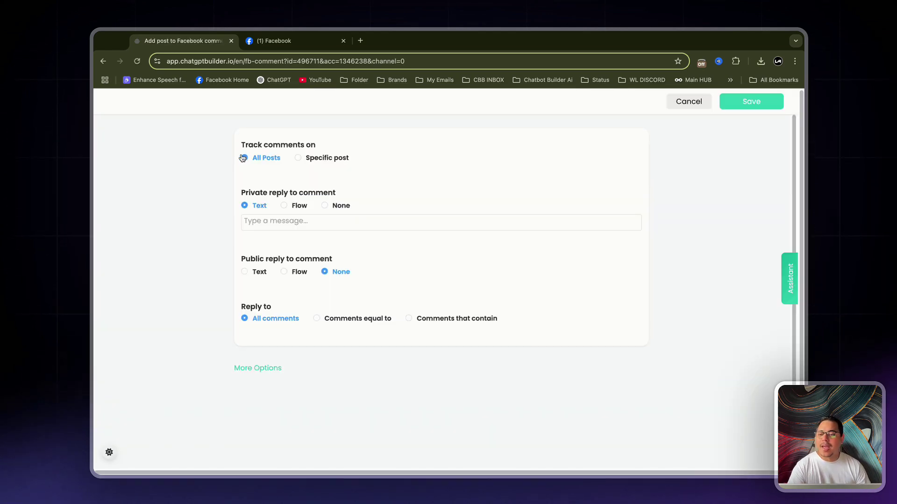
- Track comments on the specific birthday cake post only
left_click(303, 158)
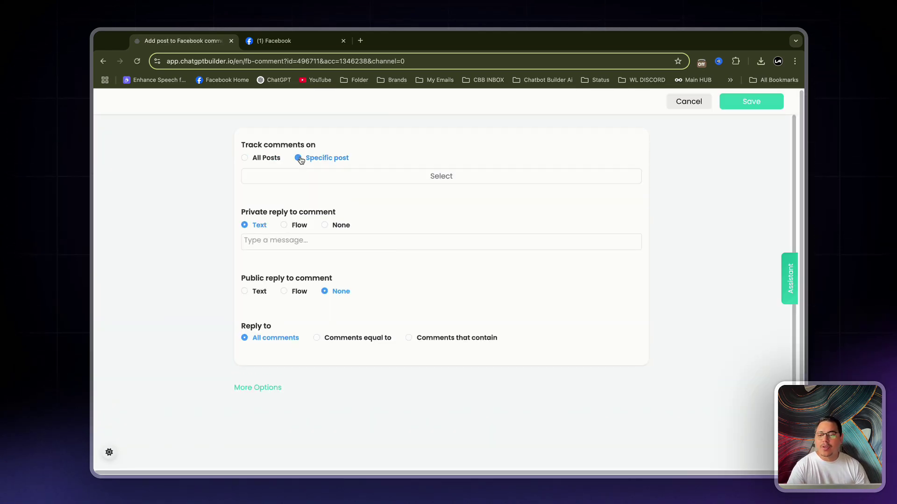
left_click(440, 176)
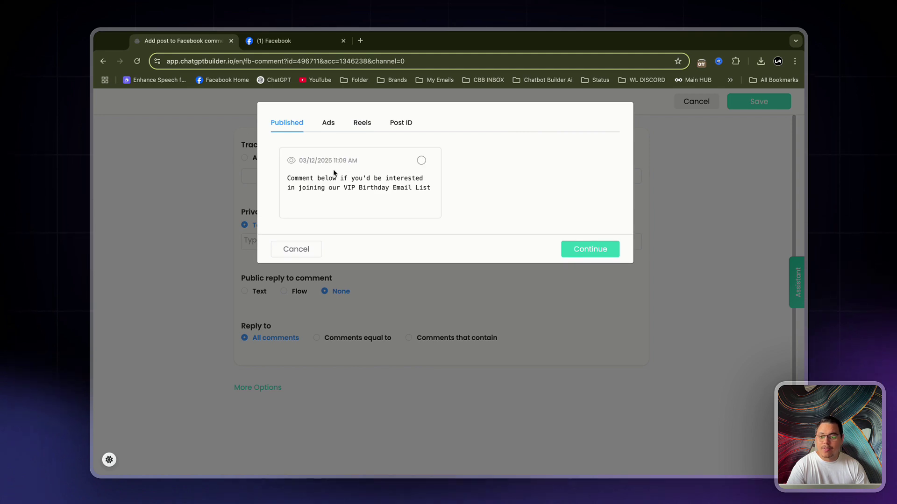
left_click_drag(288, 182, 430, 189)
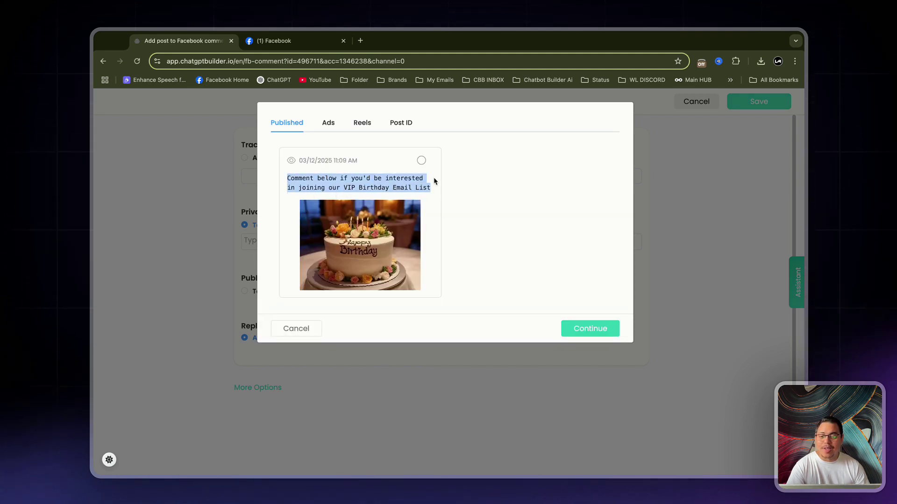
left_click(421, 160)
left_click(602, 333)
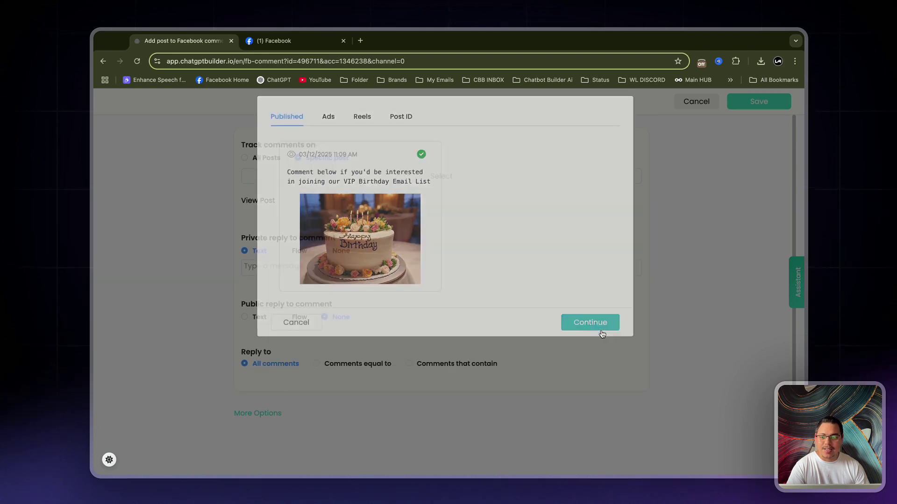
- Set the private reply to send the Birthday Detail Collector flow
scroll(570, 299, "down", 2)
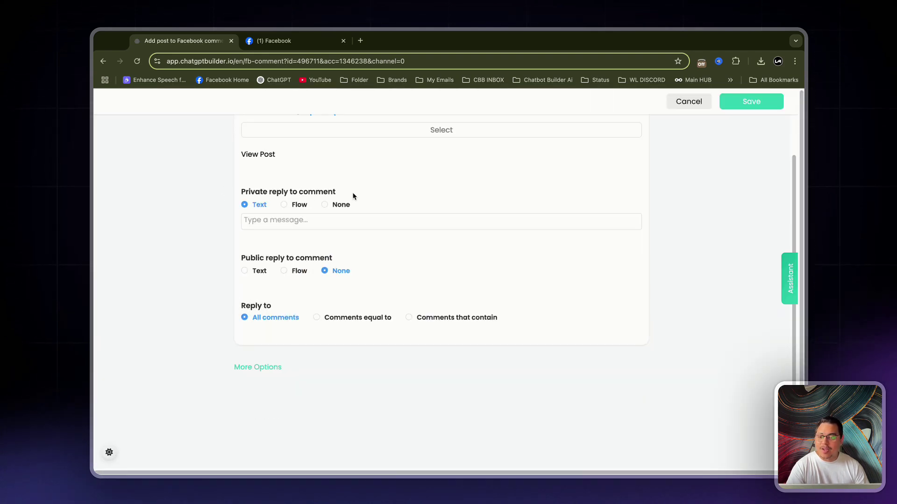
left_click(286, 205)
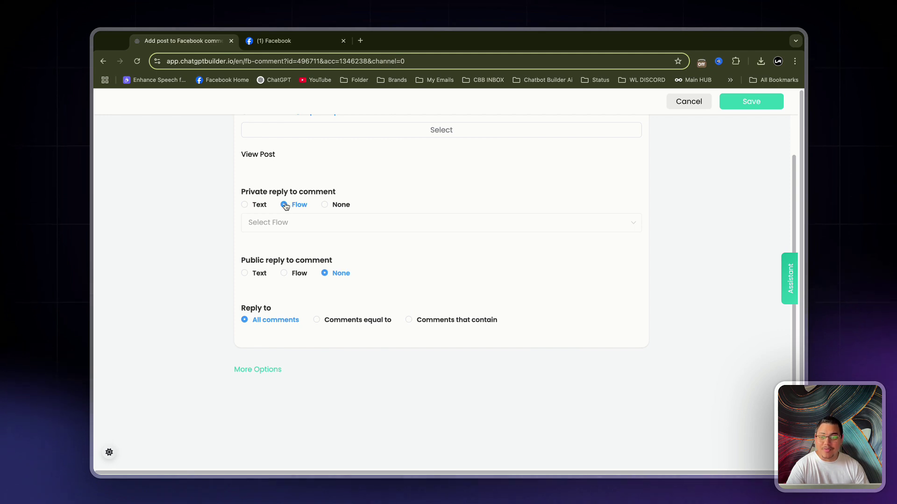
left_click(293, 225)
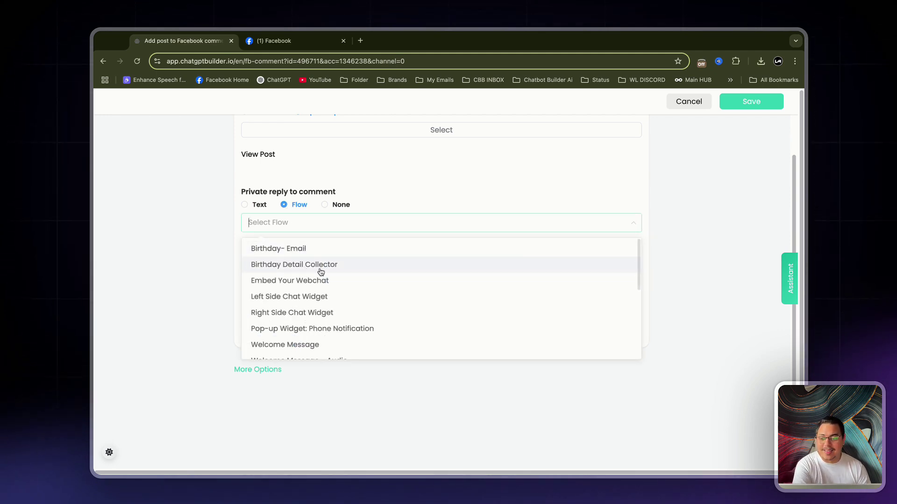
left_click(321, 265)
- Add a public text reply: 'We have sent you a DM ;)'
scroll(275, 280, "down", 1)
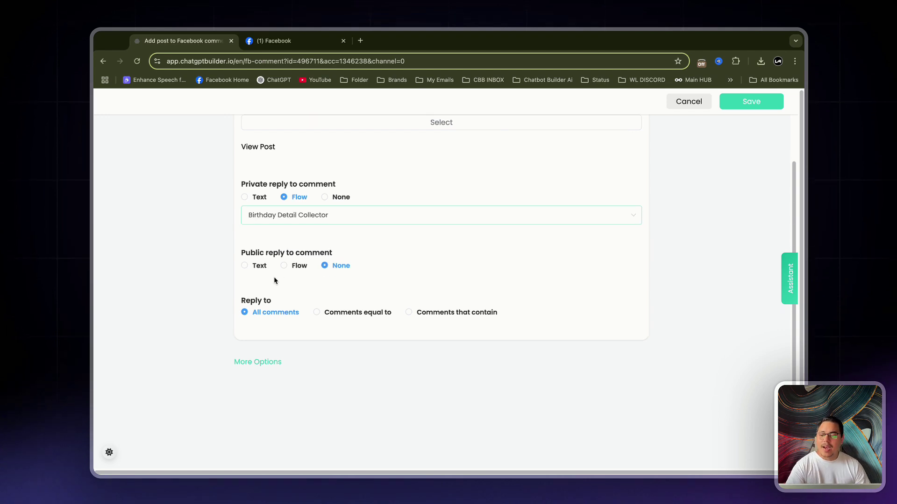
left_click(245, 266)
left_click(303, 288)
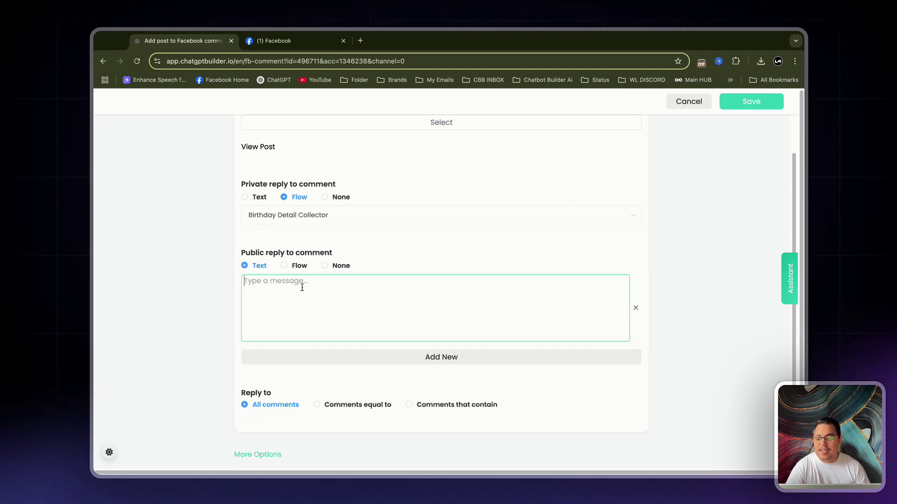
type("We have sent yo a")
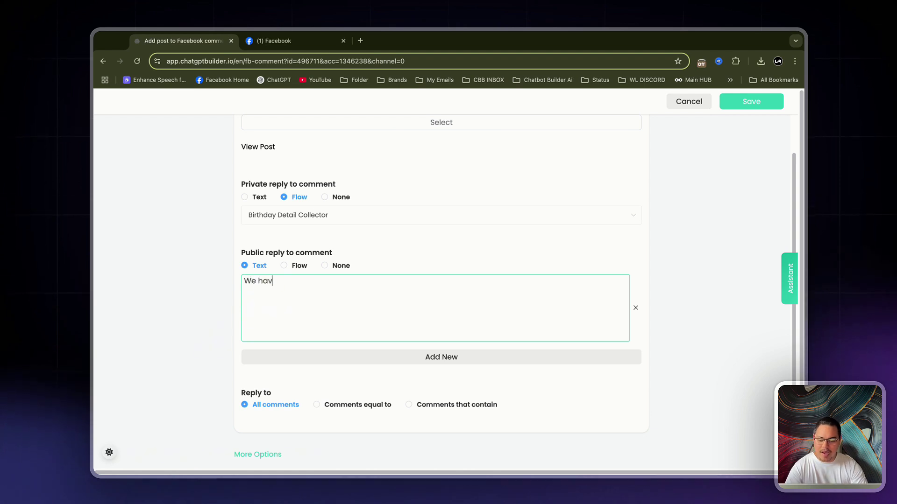
key("BackSpace")
key("BackSpace")
type("u a ")
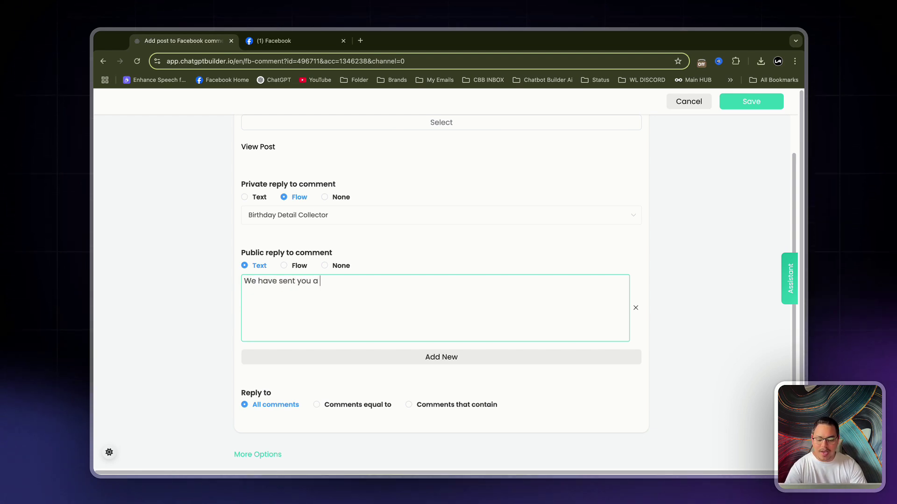
type("DM ;)")
- Add two extra public reply messages, then remove both empty ones
left_click(428, 357)
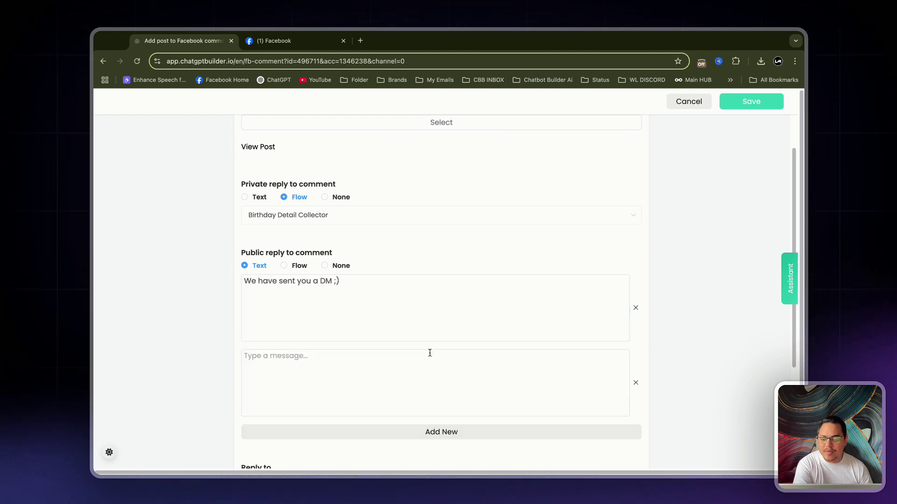
scroll(431, 400, "down", 1)
scroll(431, 400, "down", 1)
left_click(443, 371)
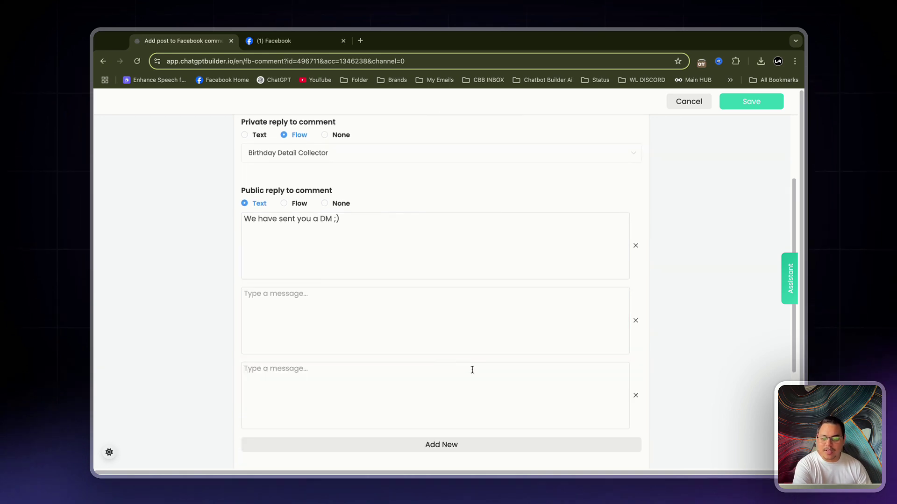
left_click(636, 396)
left_click(635, 319)
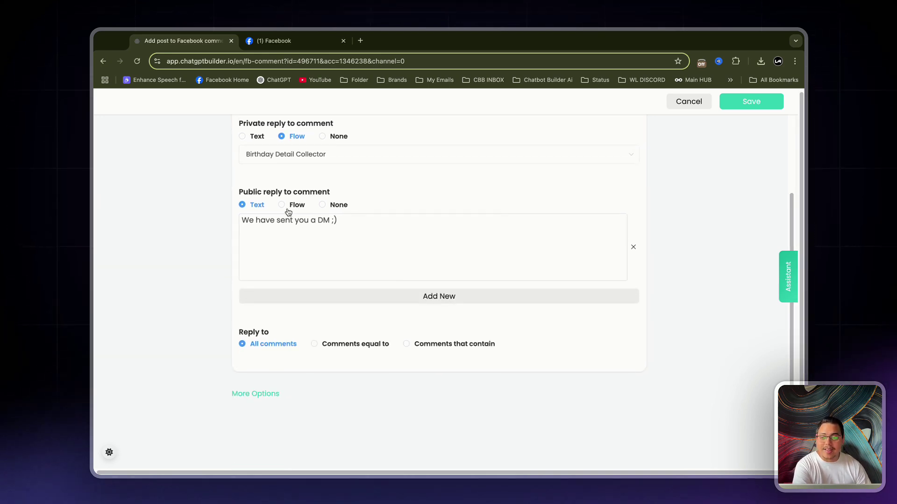
scroll(289, 213, "up", 1)
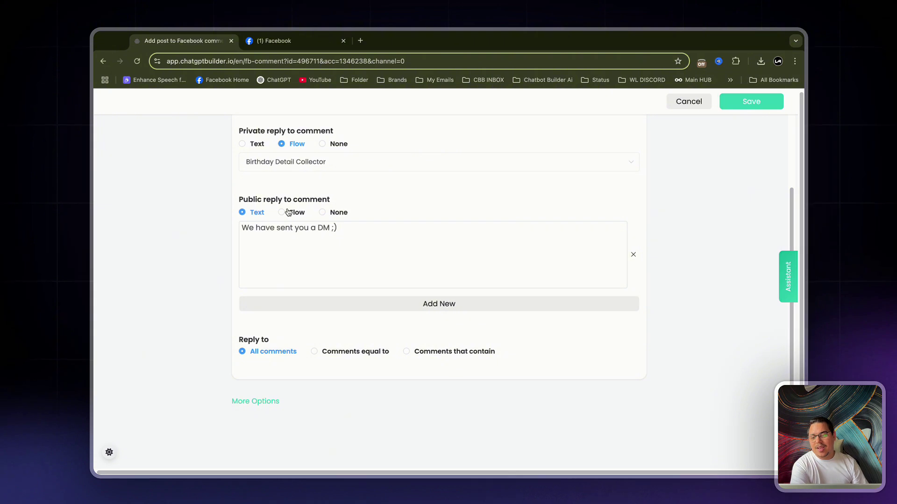
- Under More Options, enable 'Reply only once to each user in one post' and 'Like the user comment'
left_click(239, 401)
scroll(229, 376, "down", 1)
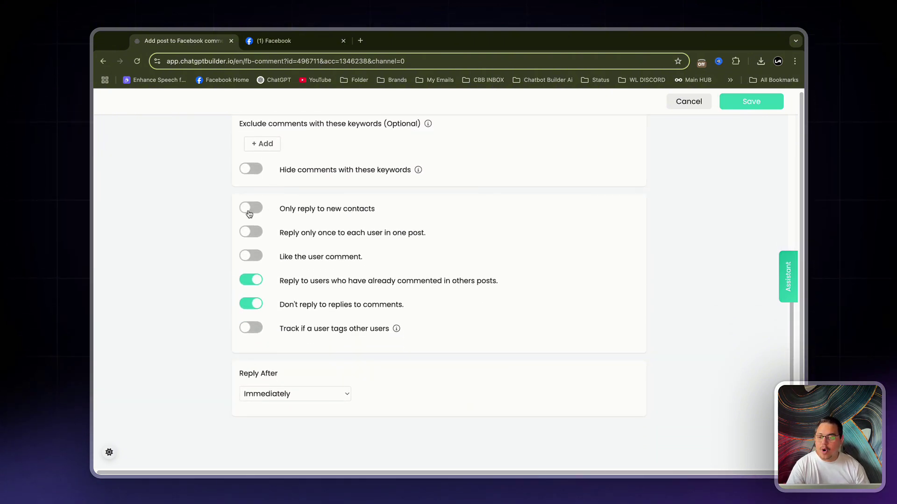
scroll(197, 229, "down", 1)
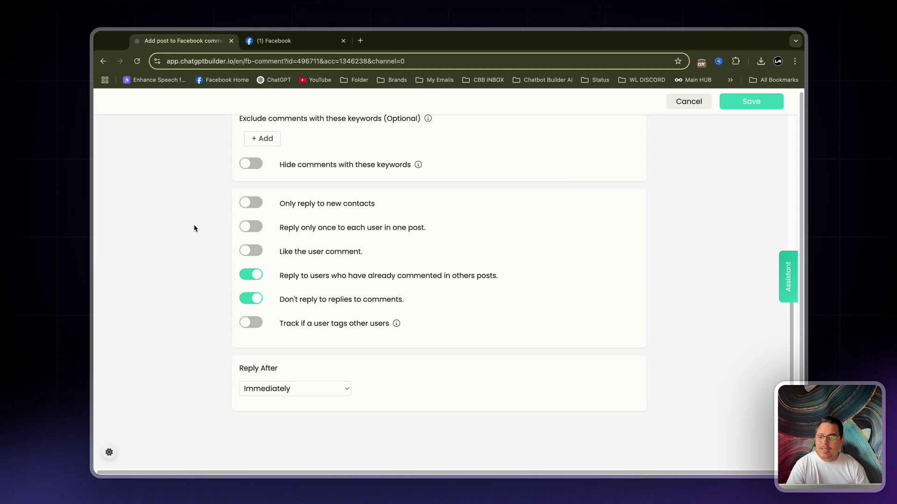
left_click(252, 231)
left_click(252, 254)
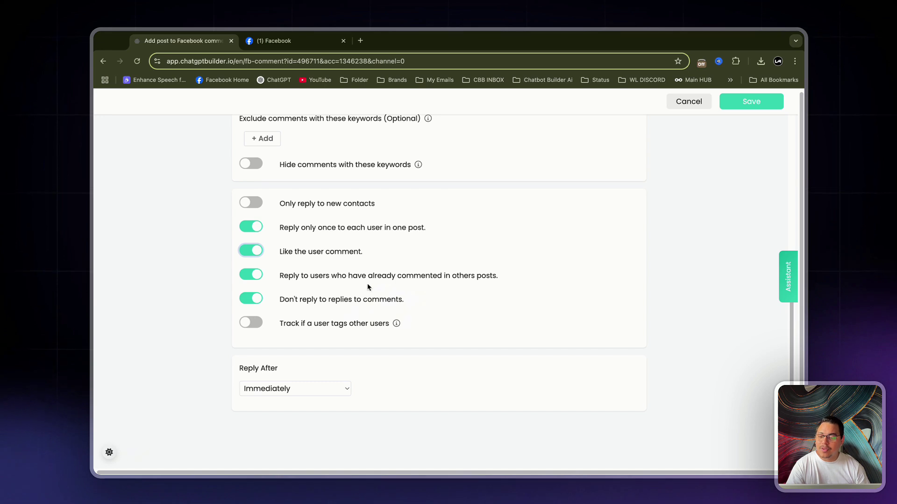
- Keep the Reply After delay set to Immediately
scroll(419, 298, "down", 1)
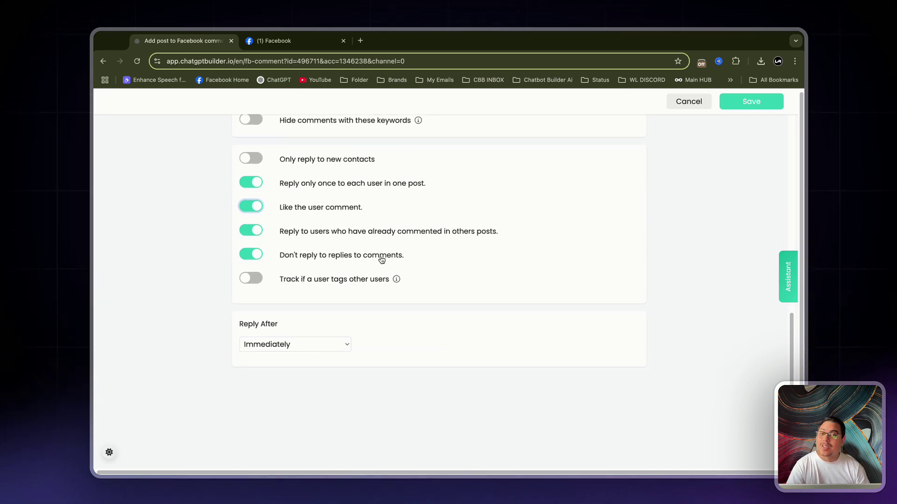
scroll(375, 286, "down", 1)
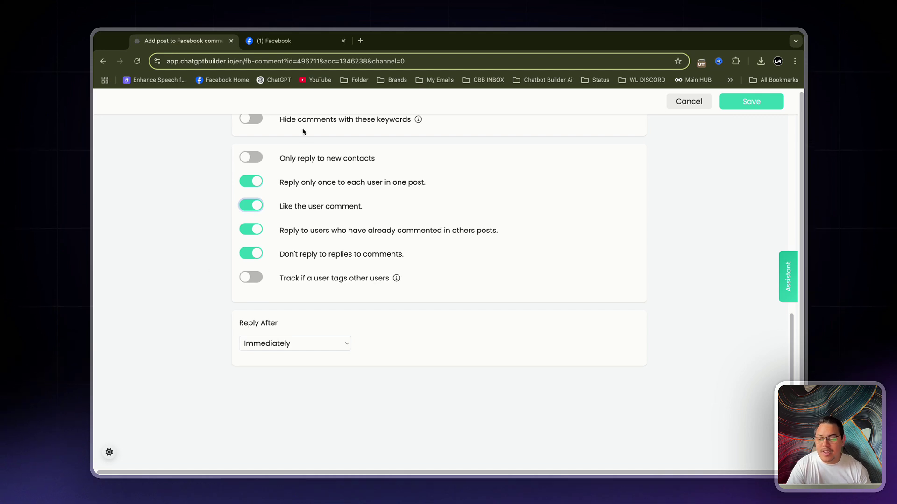
scroll(336, 201, "up", 2)
scroll(336, 202, "down", 2)
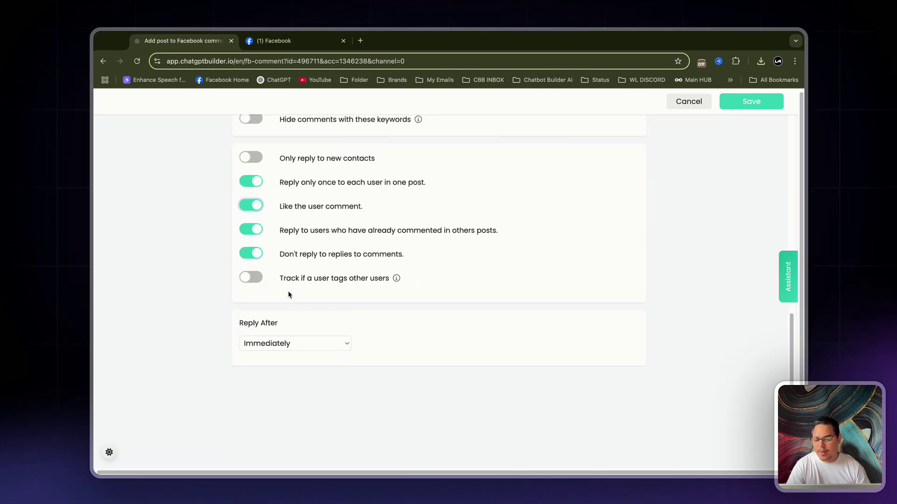
left_click_drag(240, 323, 294, 324)
left_click(308, 348)
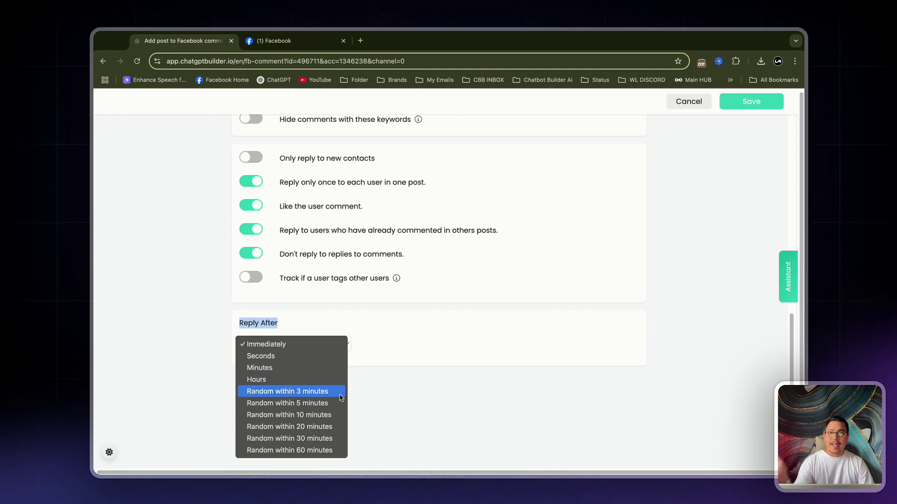
left_click(416, 398)
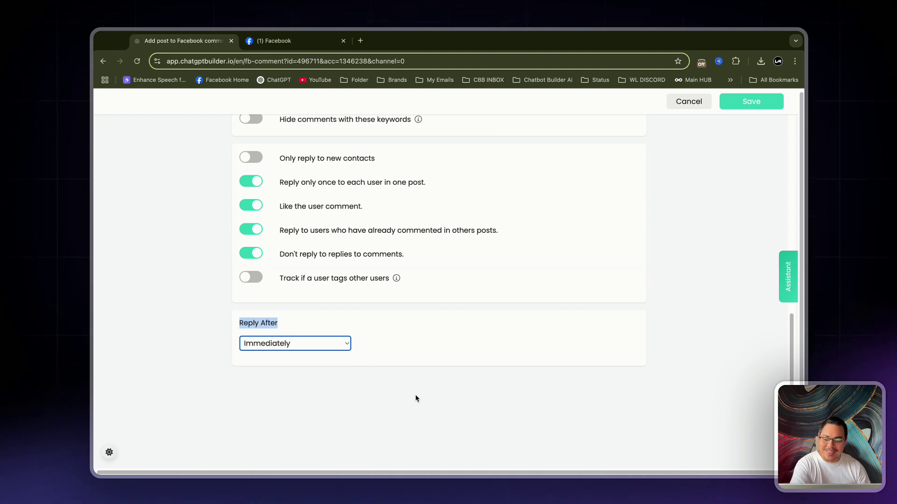
left_click(428, 337)
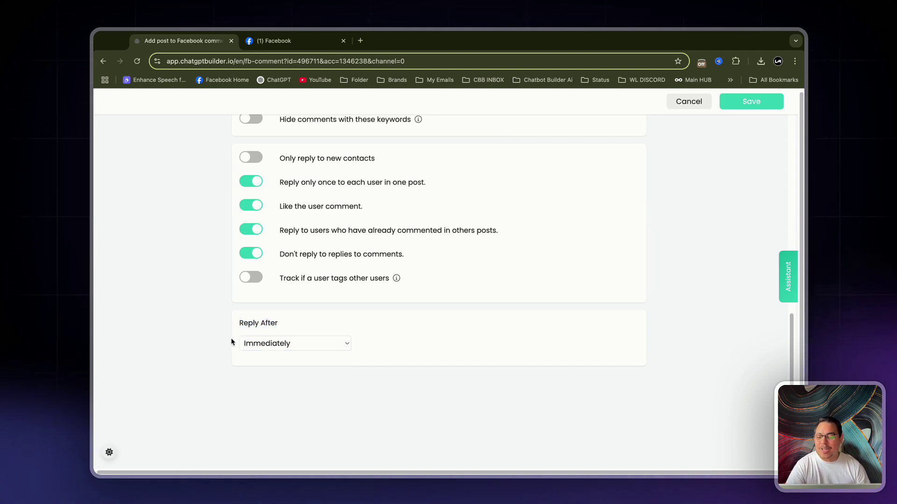
scroll(696, 198, "up", 10)
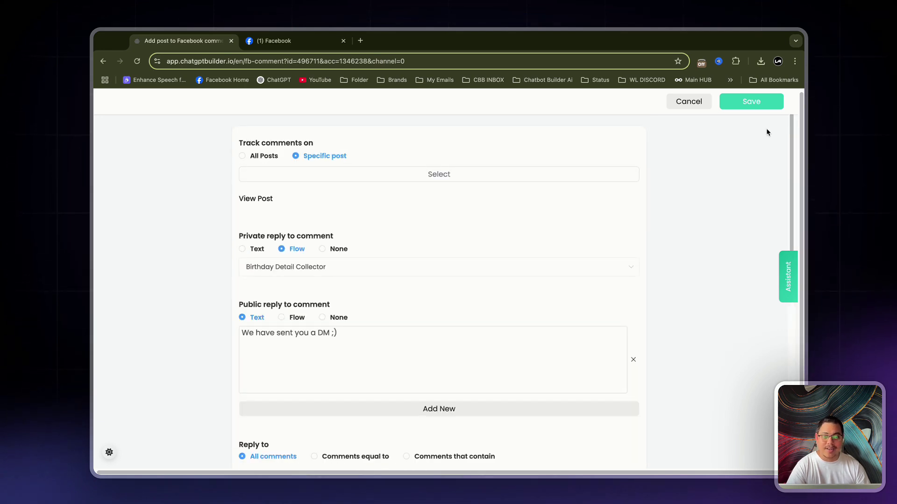
- Save the Birthday Email List automation, switch it on, and go to the Inbox
left_click(759, 105)
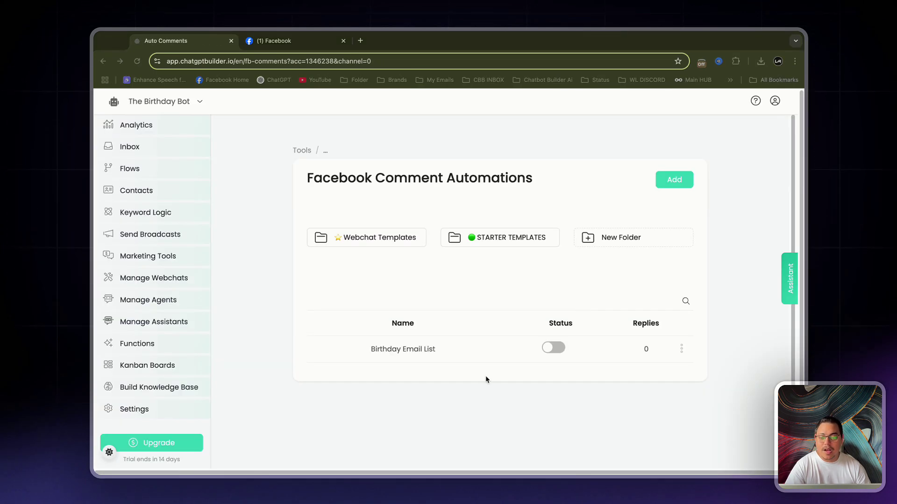
left_click(554, 348)
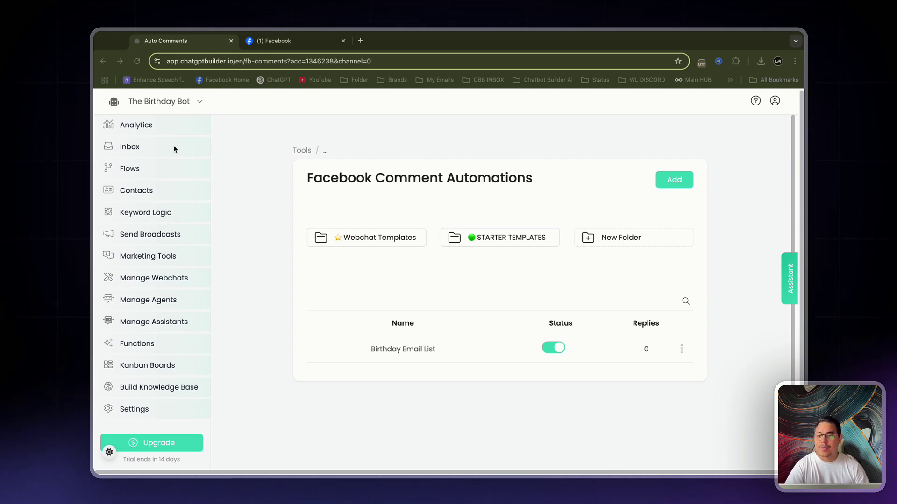
left_click(155, 147)
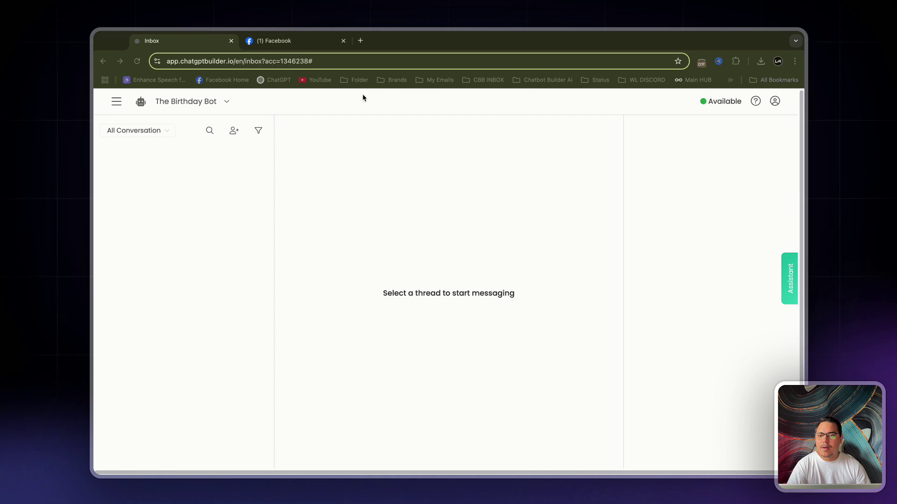
- Close and reopen the Facebook tab showing 'The local news' page
left_click(343, 40)
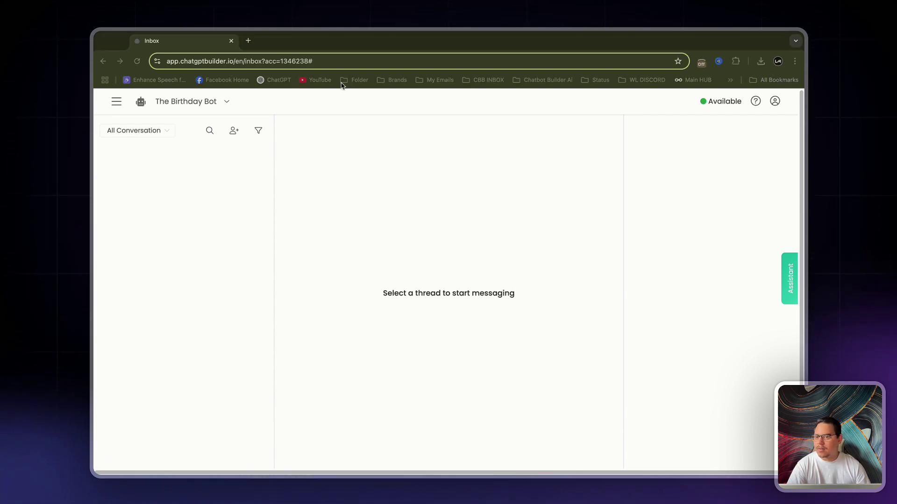
key("ctrl+shift+t")
scroll(433, 219, "up", 10)
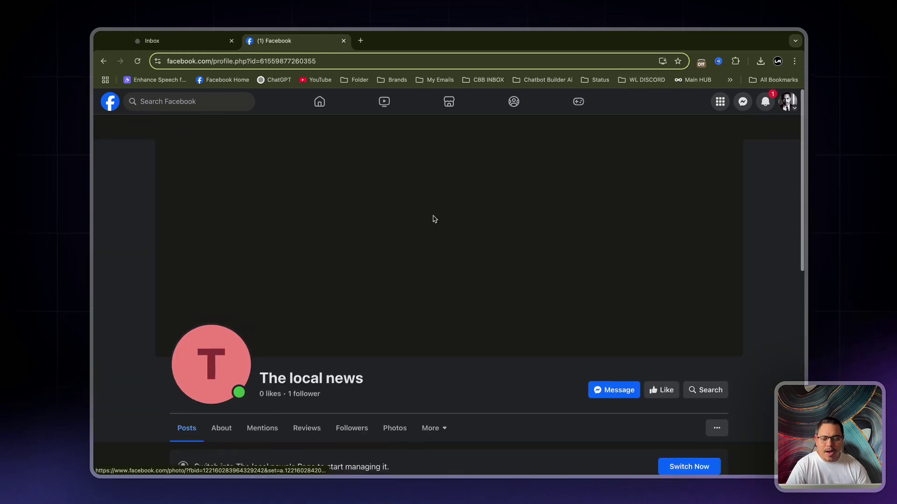
- Comment 'Yo sounds good' on the birthday post
scroll(368, 294, "down", 12)
scroll(572, 410, "up", 4)
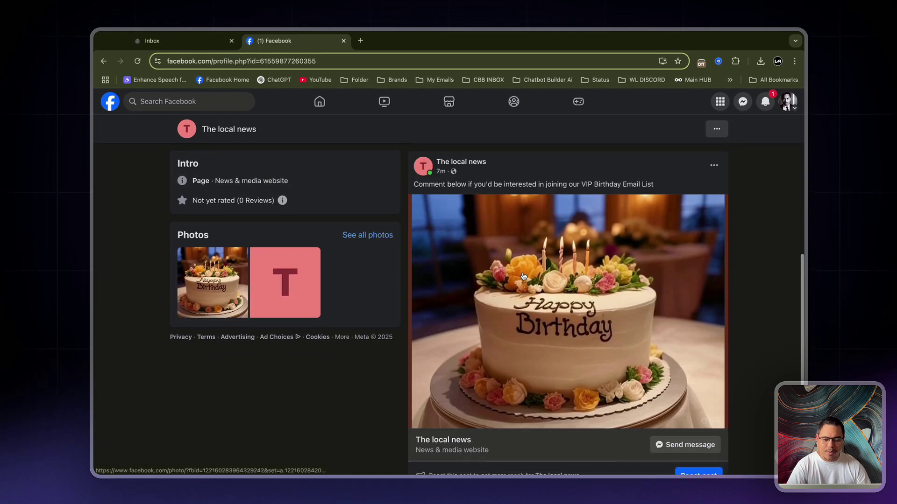
scroll(617, 427, "down", 4)
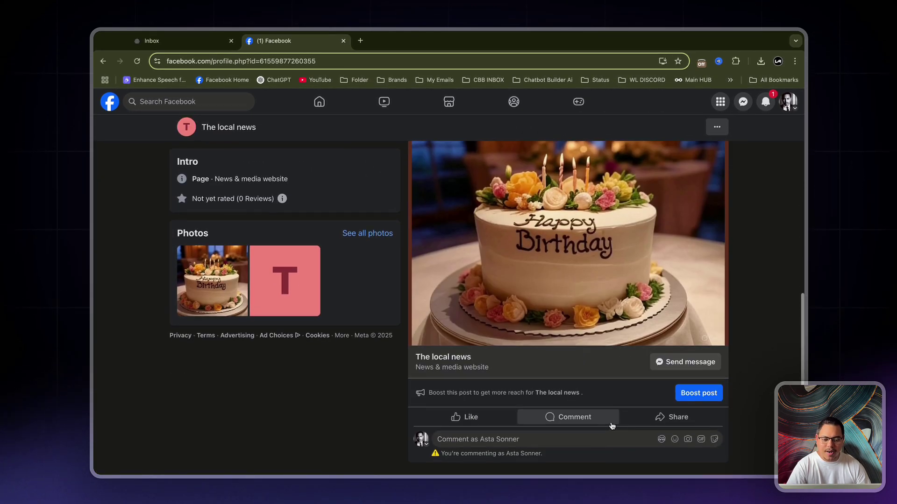
left_click(606, 441)
type("Yo sounds good")
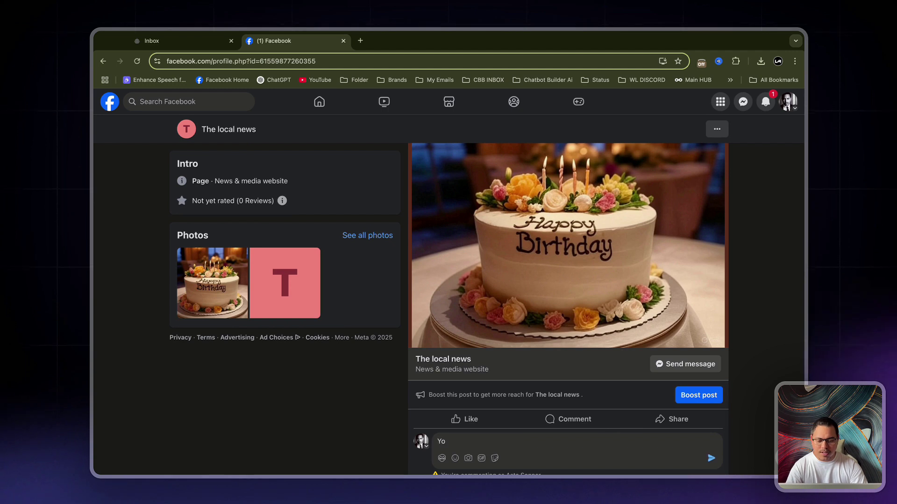
key("Return")
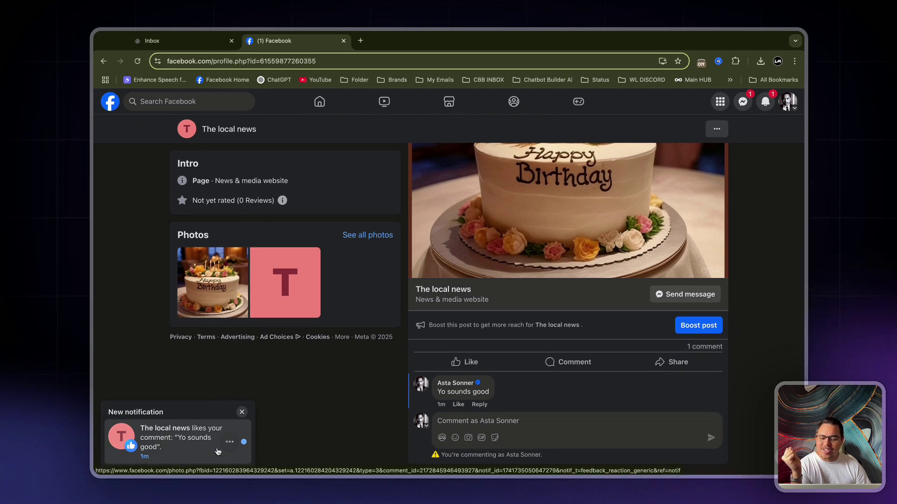
- Reload the page to confirm the 'We have sent you a DM' reply appeared
left_click(137, 61)
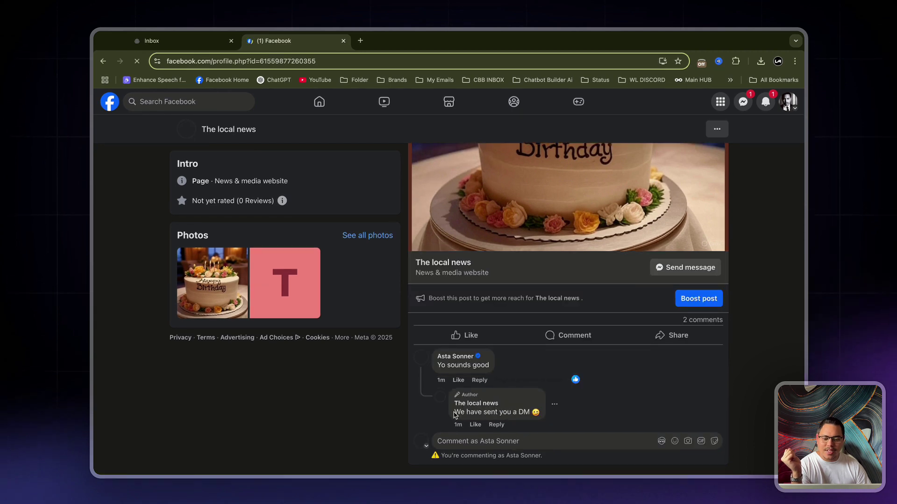
left_click_drag(453, 419, 602, 412)
left_click(747, 393)
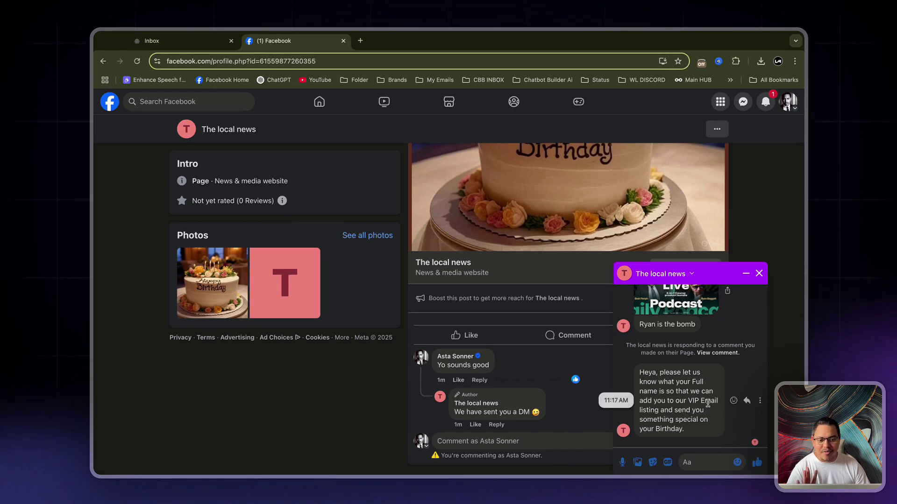
- Reply in the Messenger chat with the commenter's full name
left_click(683, 379)
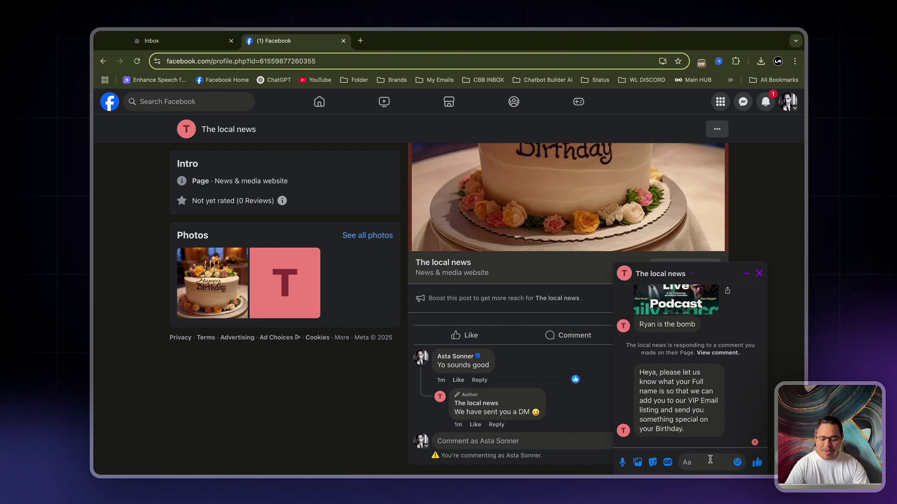
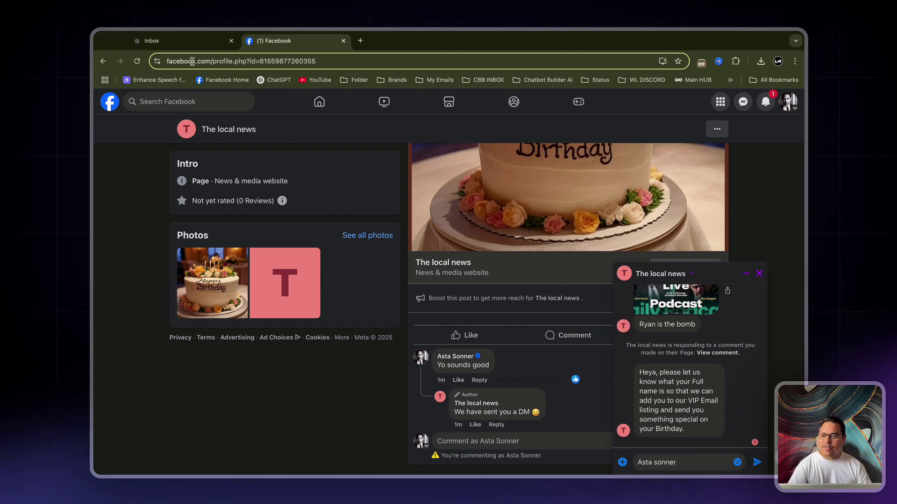
left_click(174, 44)
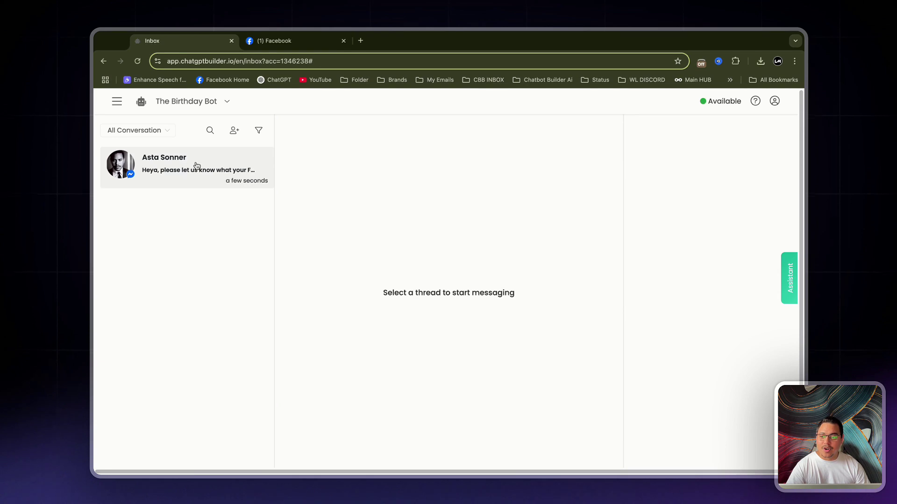
left_click(280, 40)
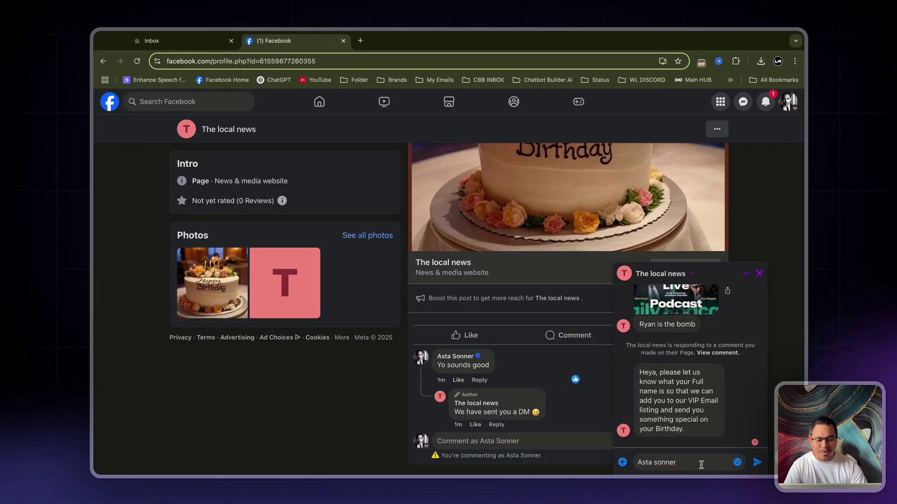
key("Return")
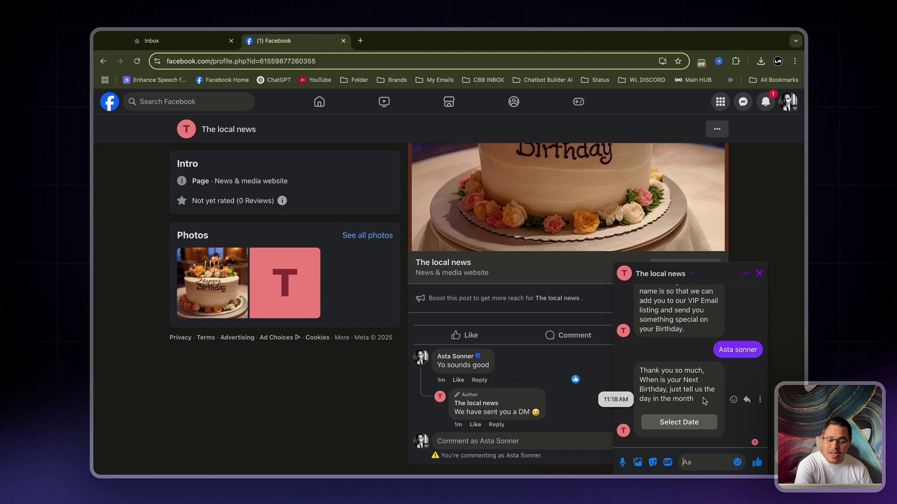
- Submit Sep 26, 2025 as the birthday and close the confirmation window
left_click(678, 423)
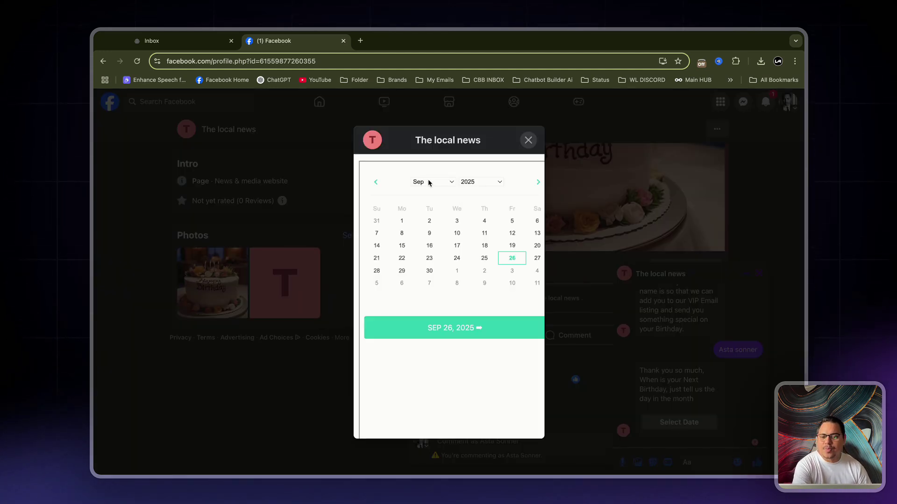
left_click(426, 182)
left_click(426, 182)
left_click(516, 261)
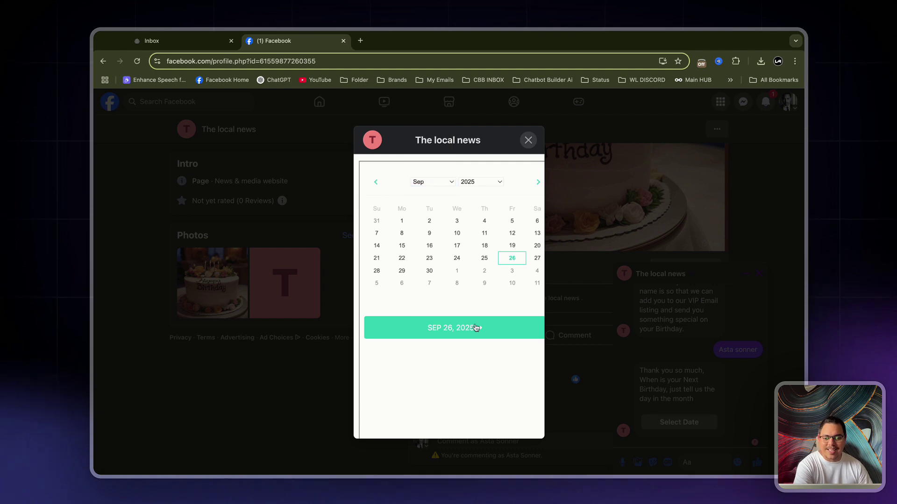
left_click(460, 333)
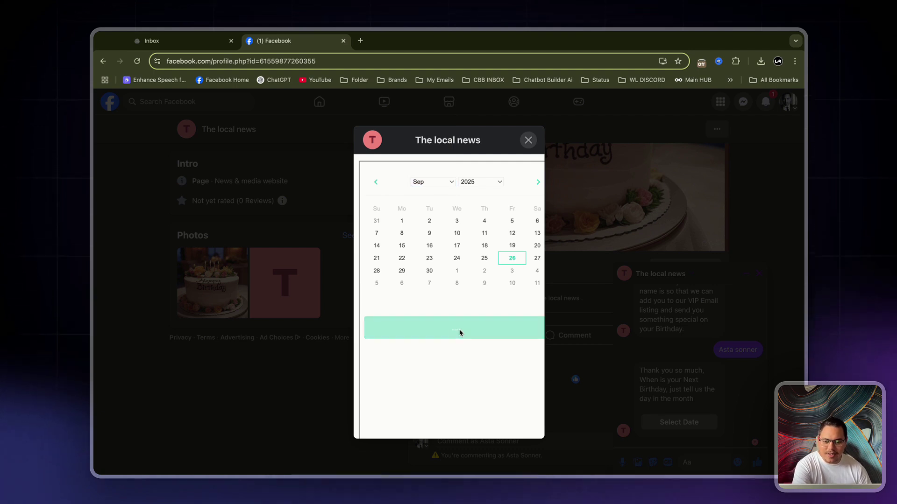
left_click(527, 142)
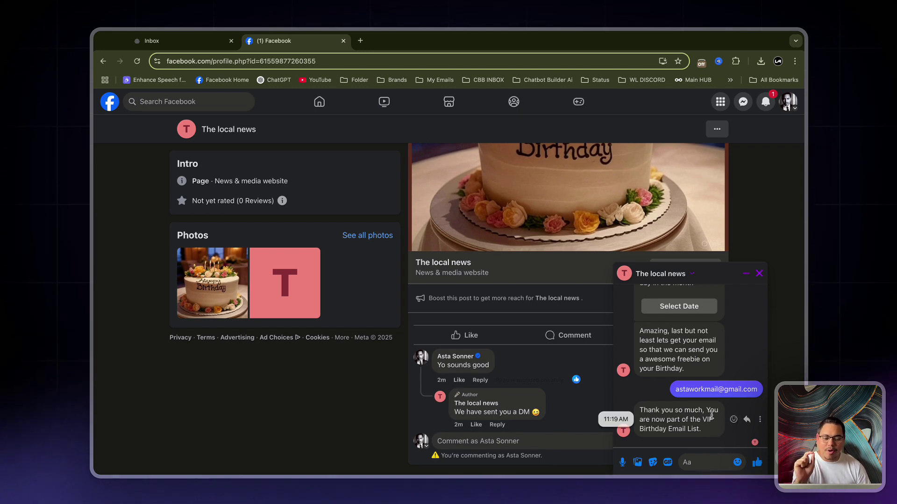
left_click(152, 41)
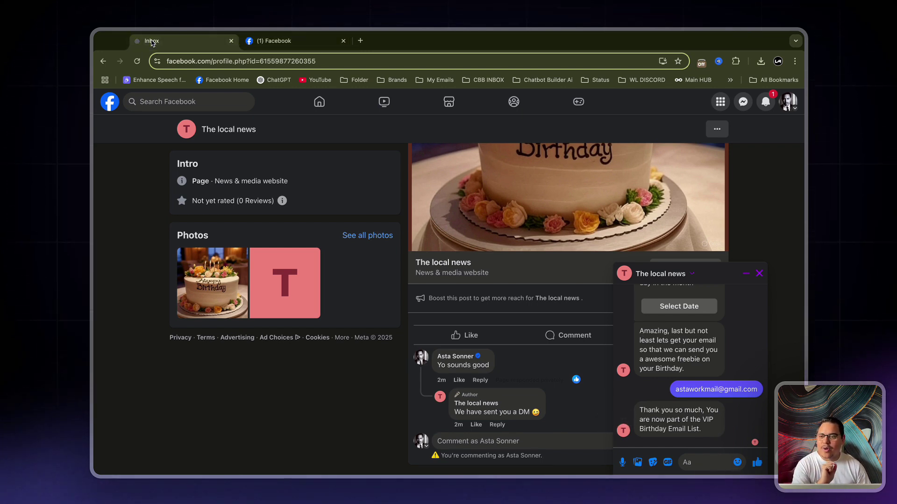
- Check the commenter's contact shows Birthday_Day 2025-09-26 and the Birthday Drip subscription in executed actions
left_click(177, 158)
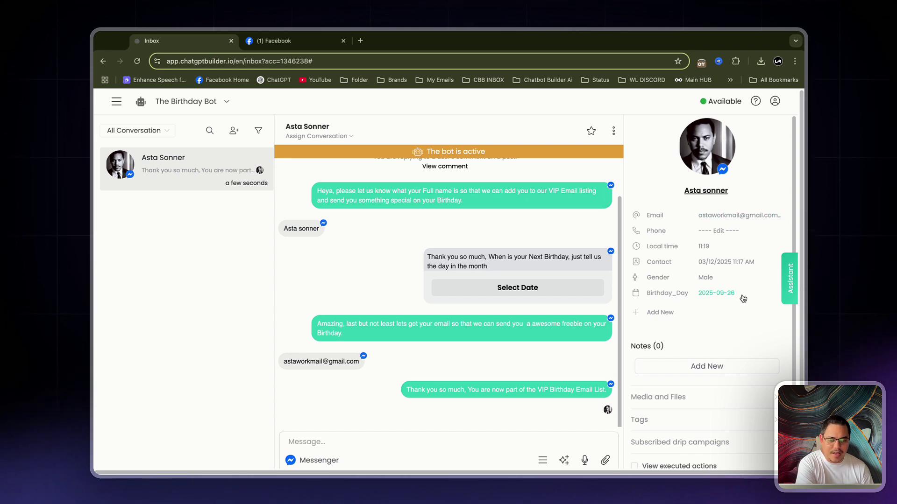
scroll(709, 295, "down", 1)
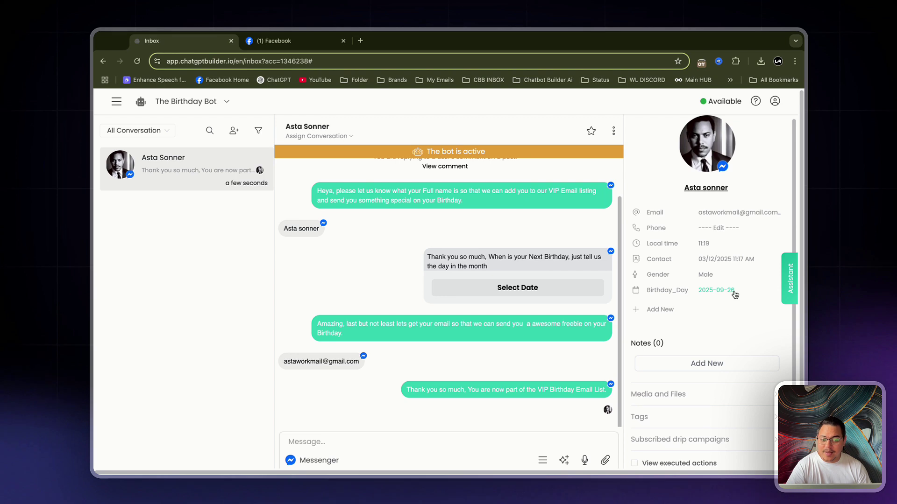
scroll(565, 356, "down", 1)
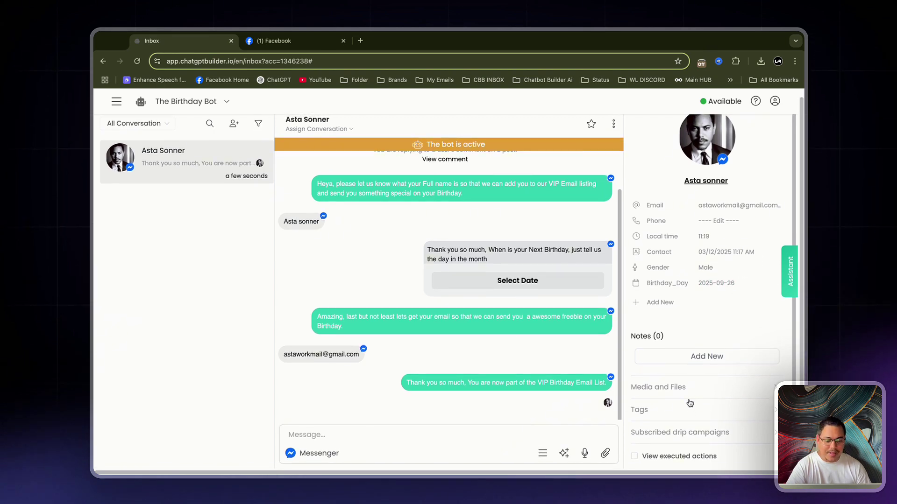
left_click(707, 436)
scroll(708, 436, "down", 1)
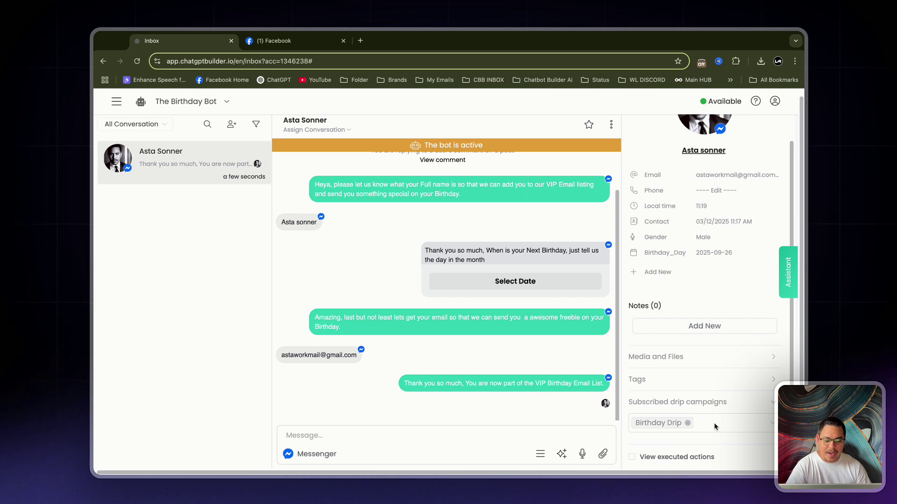
left_click(632, 458)
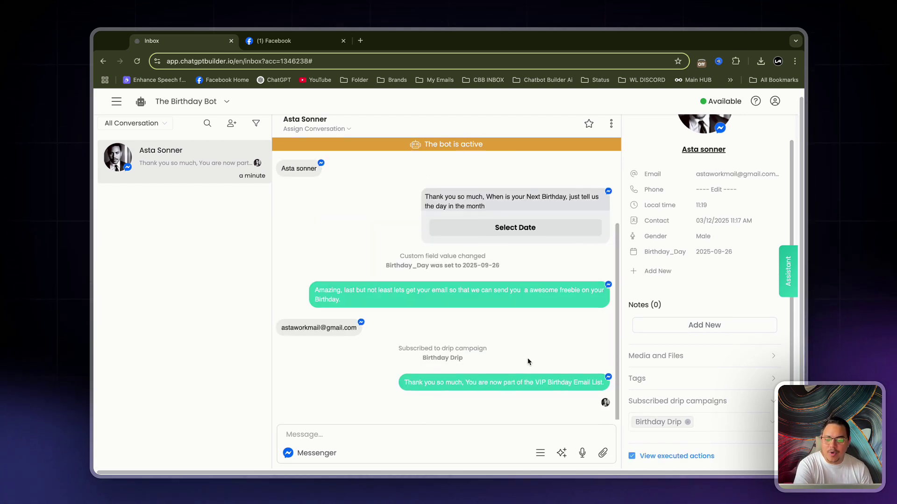
scroll(466, 244, "up", 3)
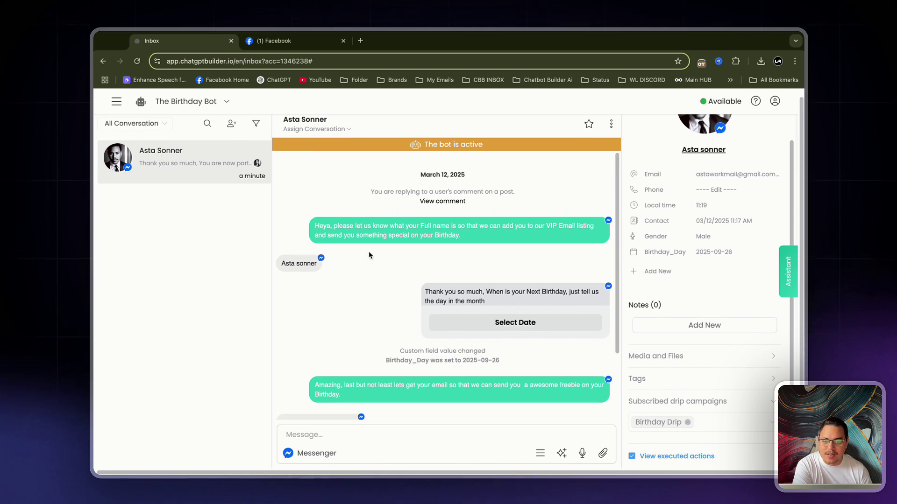
scroll(487, 359, "down", 2)
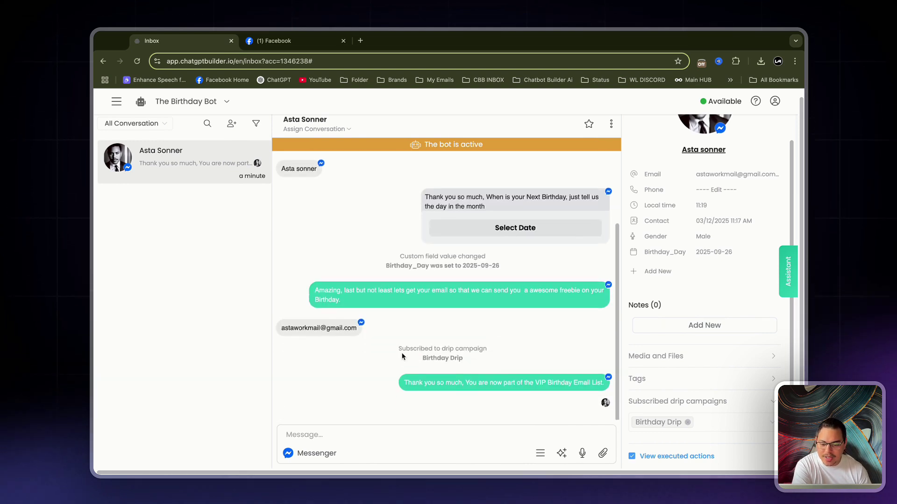
left_click_drag(403, 348, 545, 364)
left_click(544, 364)
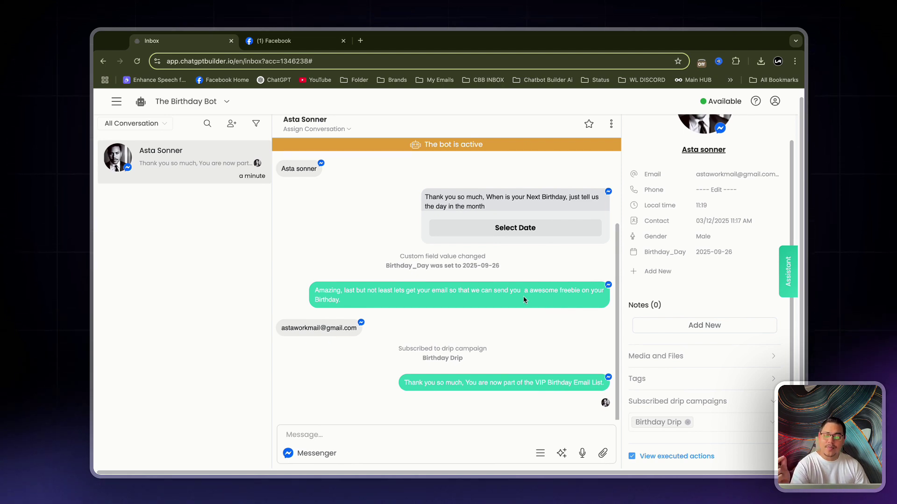
left_click(117, 102)
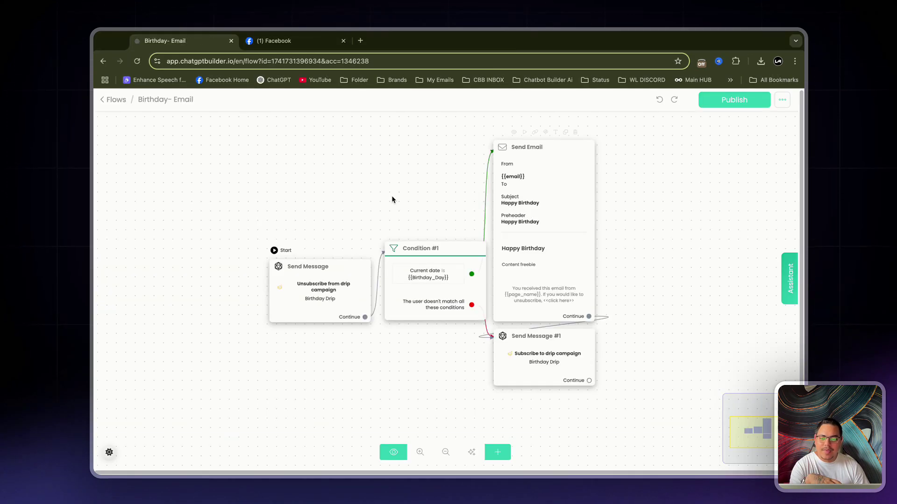
- Pan the Birthday- Email flow to review its unsubscribe, date condition, Send Email and resubscribe nodes
left_click_drag(391, 200, 358, 176)
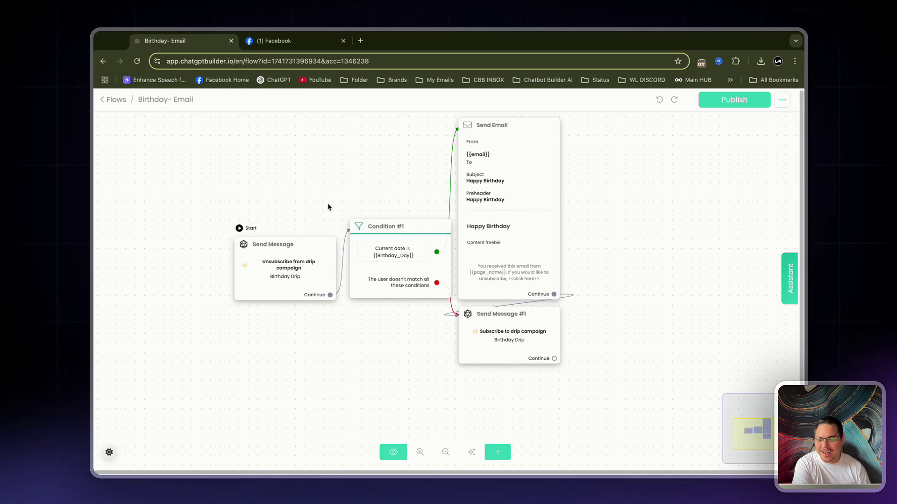
mouse_move(234, 260)
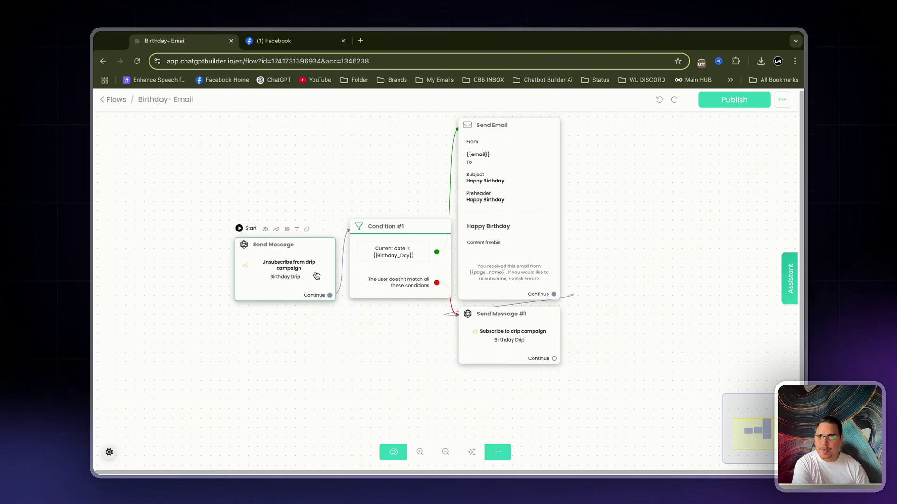
mouse_move(367, 262)
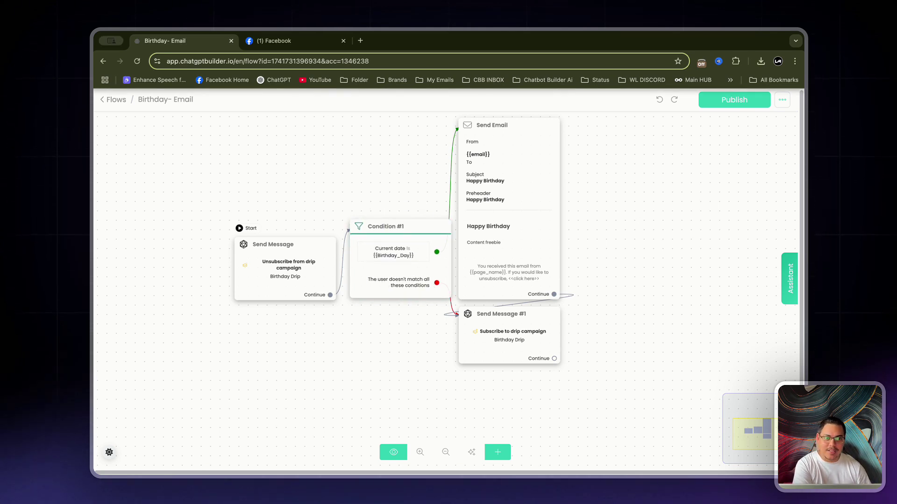
mouse_move(428, 250)
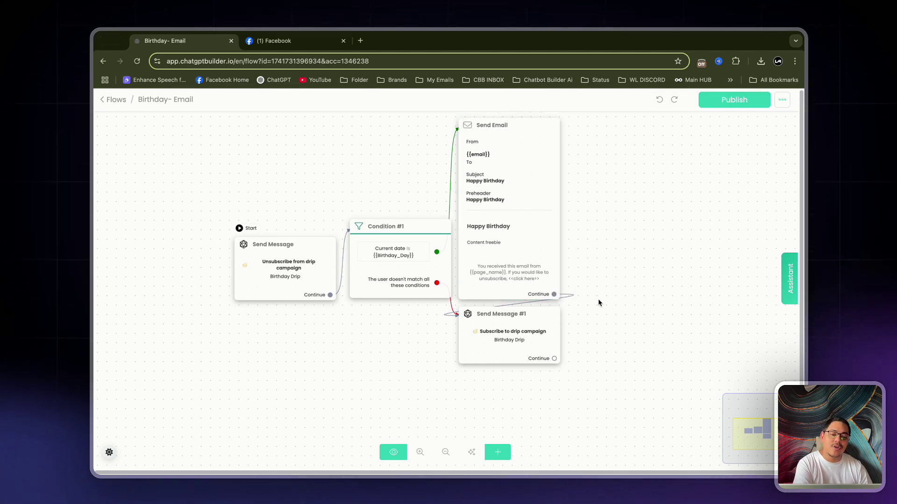
mouse_move(519, 341)
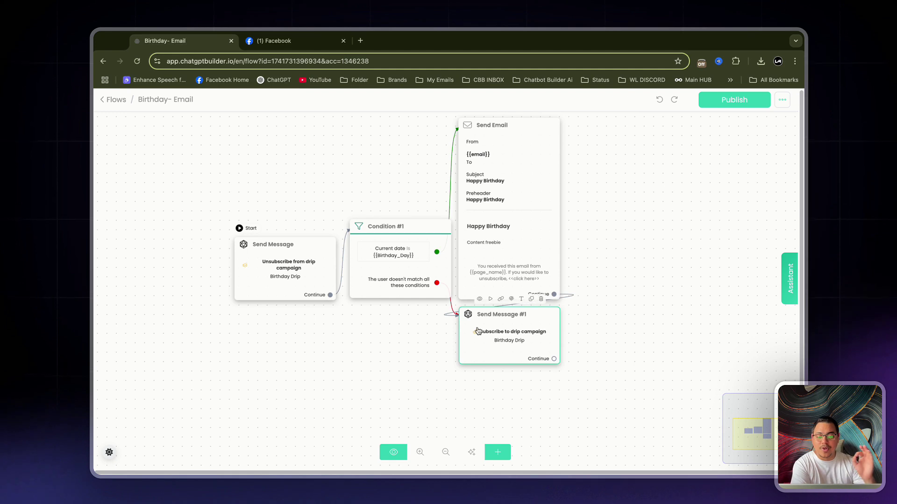